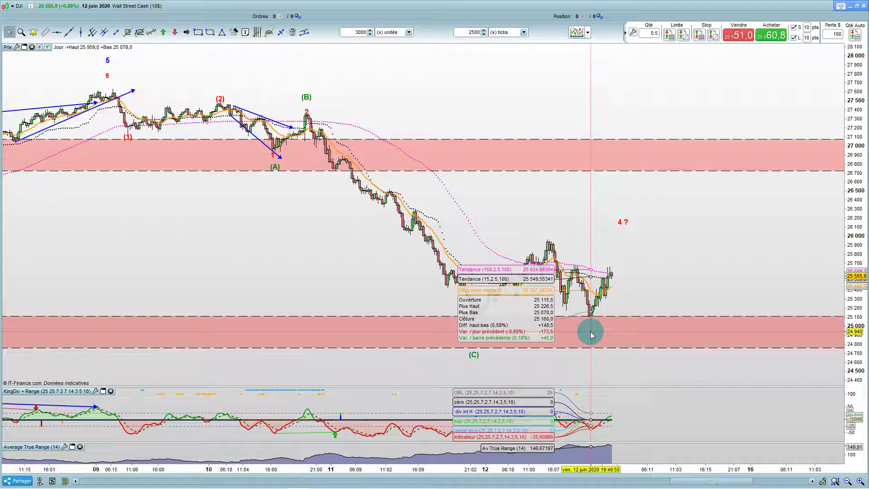
Examine the Elliott wave count on the DJI chart, from the wave 5 top through (A)-(B)-(C) to the possible wave 4.
left_click(474, 324)
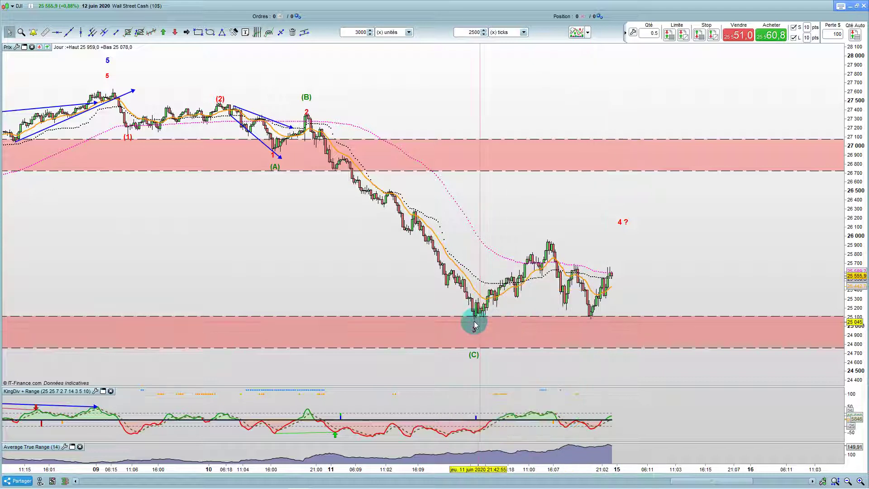
mouse_move(474, 322)
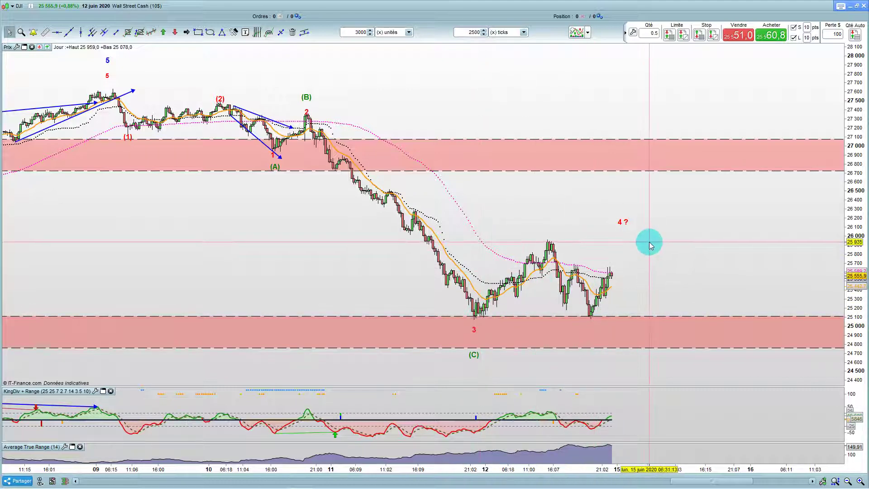
scroll(653, 254, "down", 3)
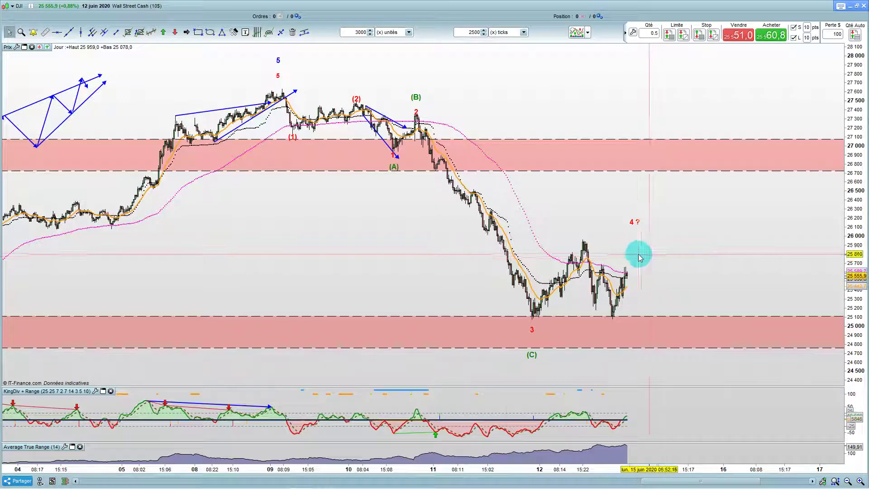
left_click_drag(398, 240, 424, 259)
scroll(442, 243, "down", 2)
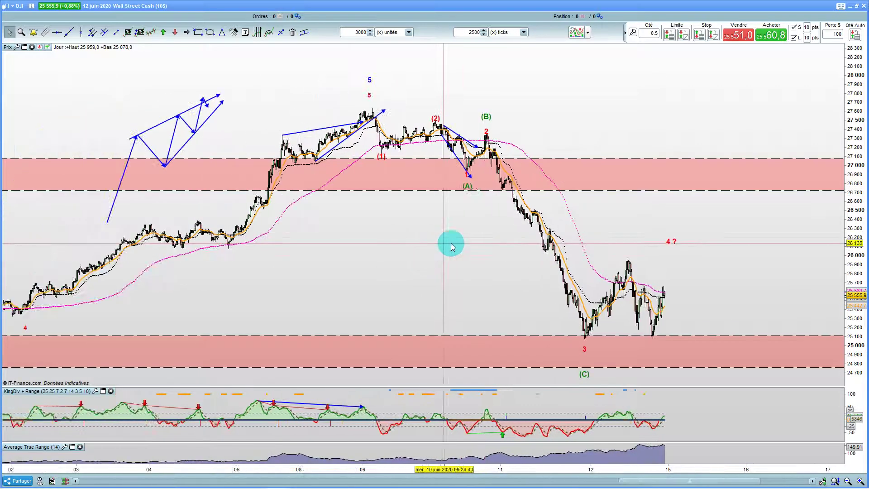
scroll(700, 279, "up", 1)
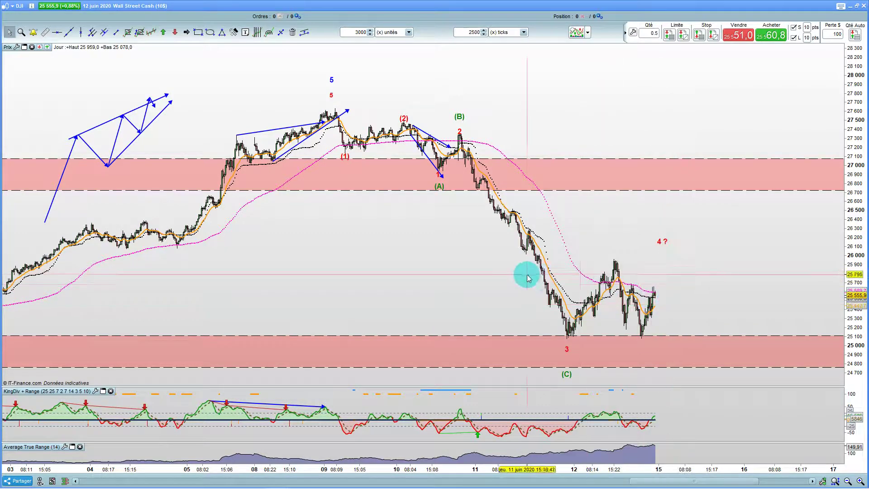
mouse_move(526, 277)
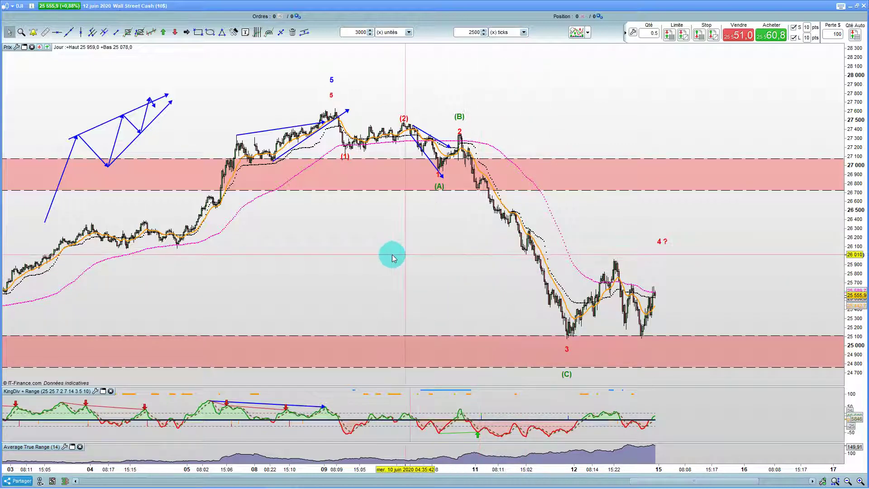
scroll(389, 253, "down", 1)
left_click_drag(375, 262, 409, 260)
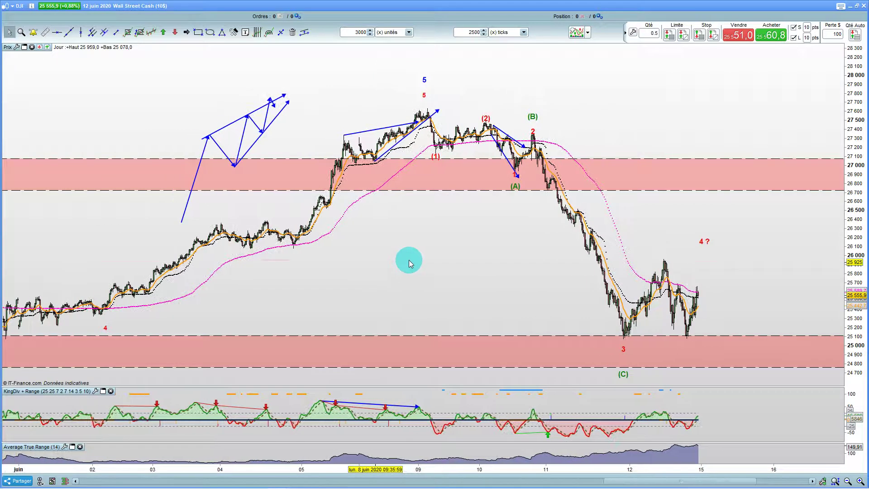
mouse_move(409, 261)
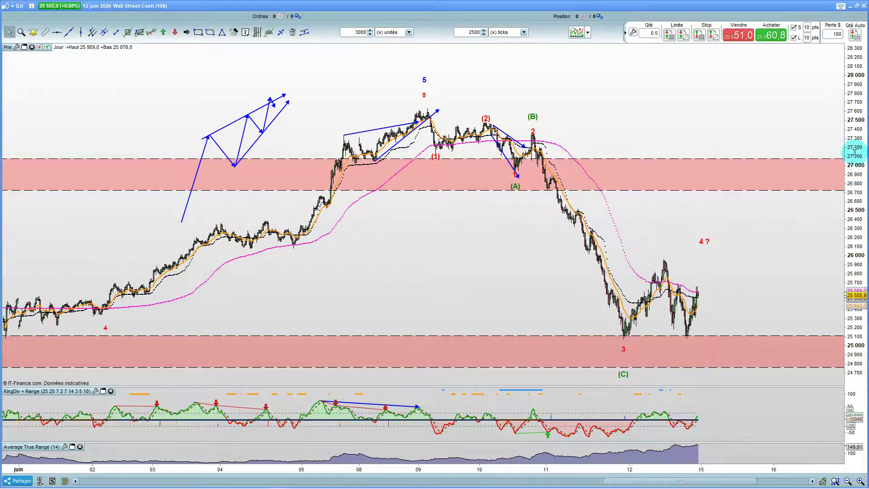
left_click(442, 253)
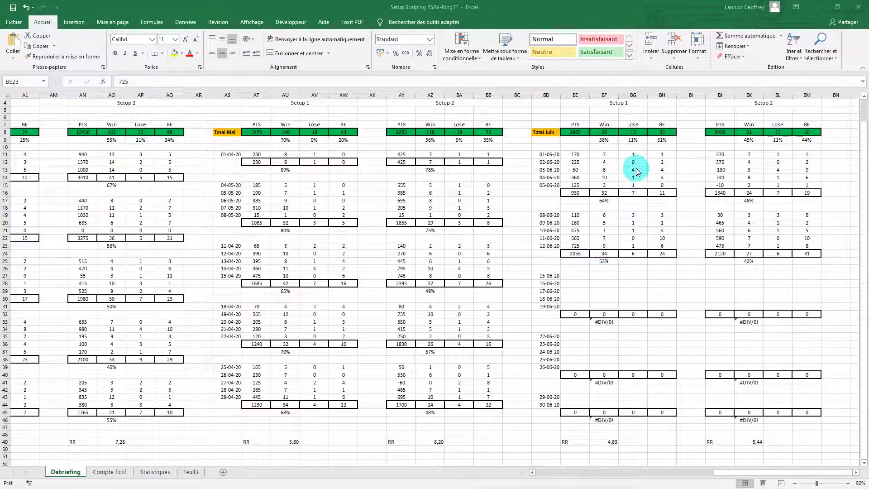
Examine June's point totals and win, lose and break-even percentages for Setup 1 and Setup 2 on the Debriefing sheet.
left_click(633, 140)
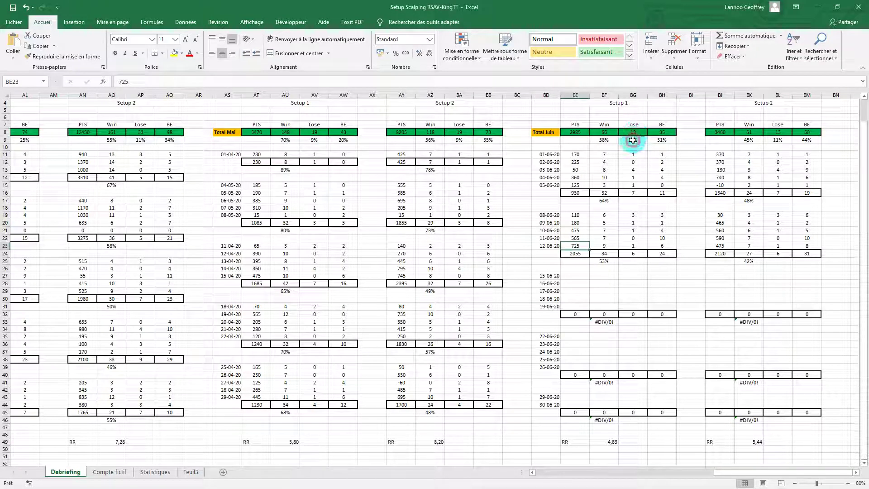
left_click(778, 140)
left_click(633, 141)
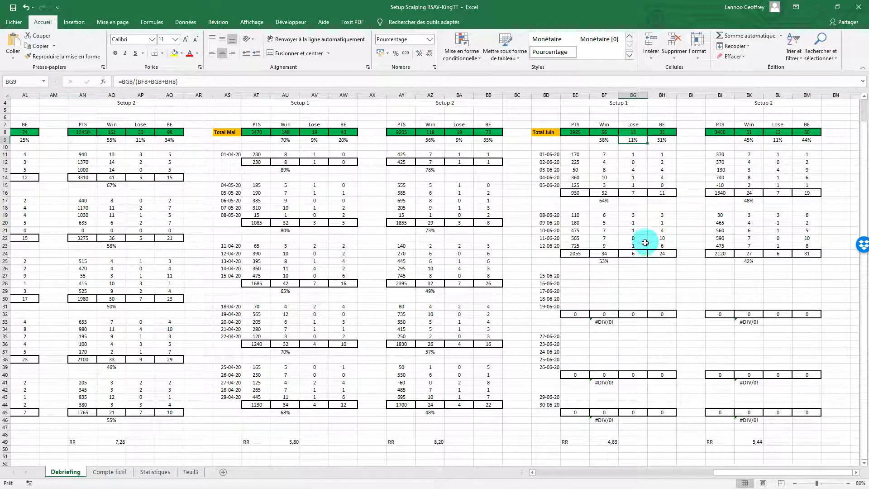
left_click(606, 141)
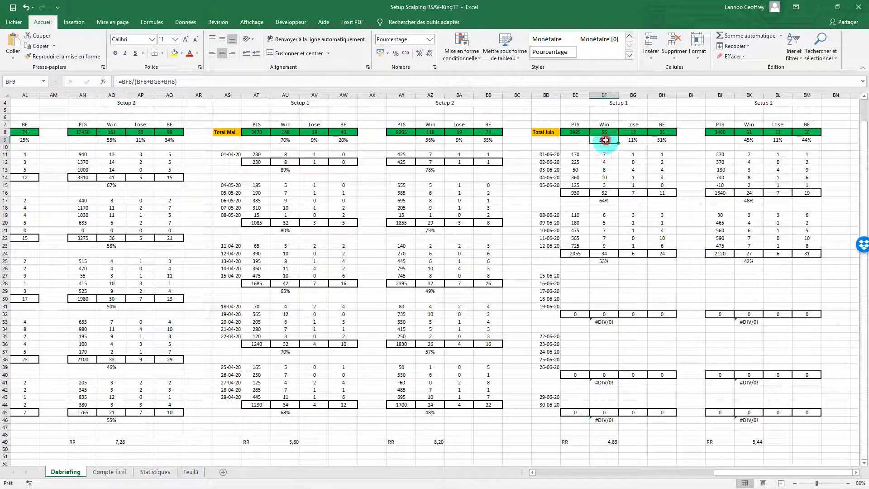
left_click(662, 140)
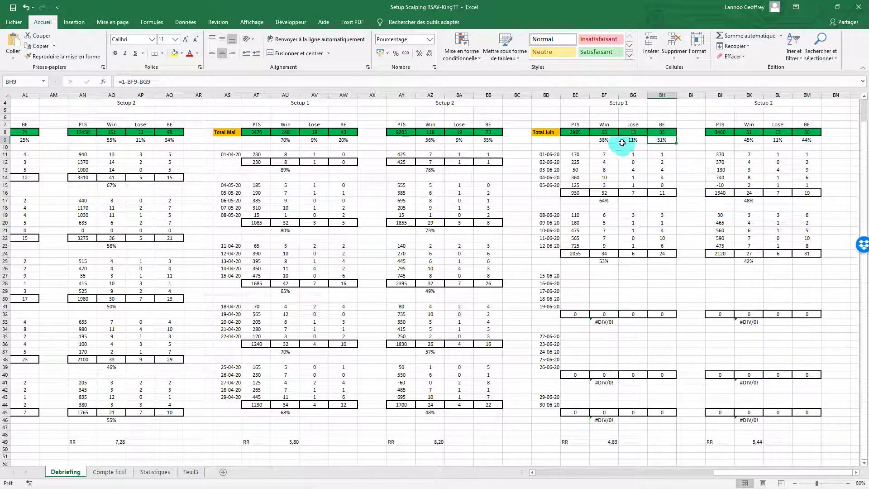
left_click(634, 140)
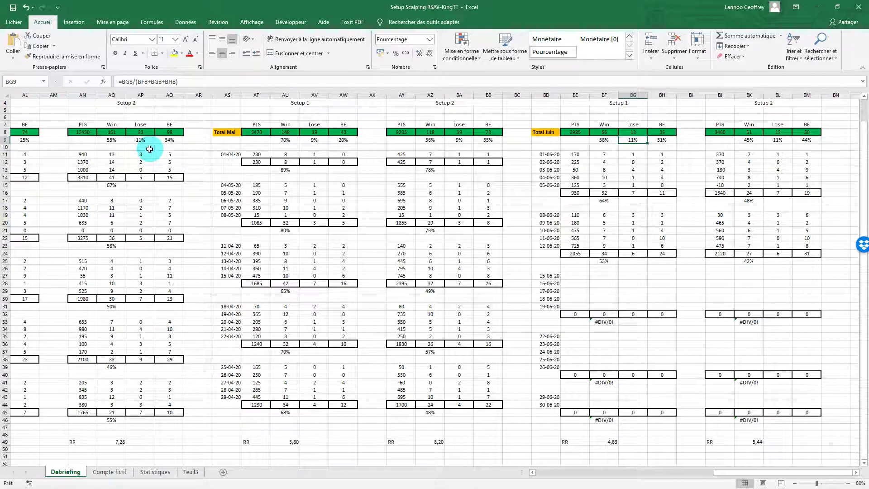
left_click(723, 132)
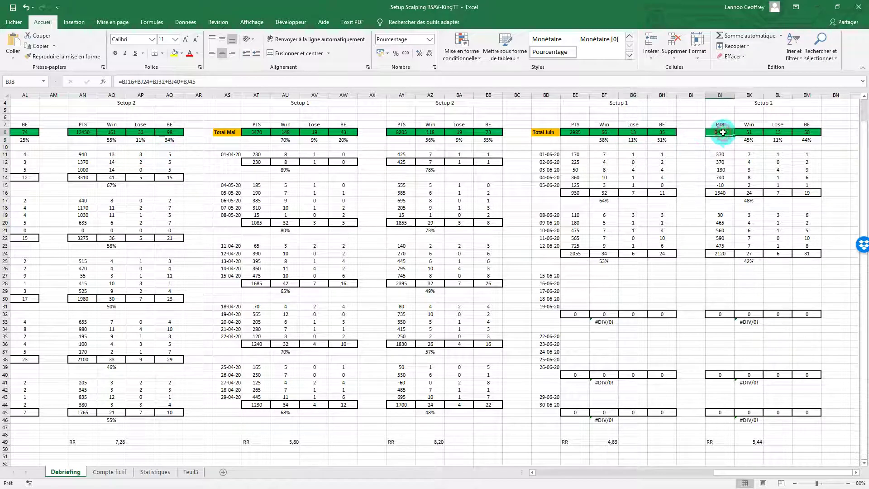
left_click(582, 132)
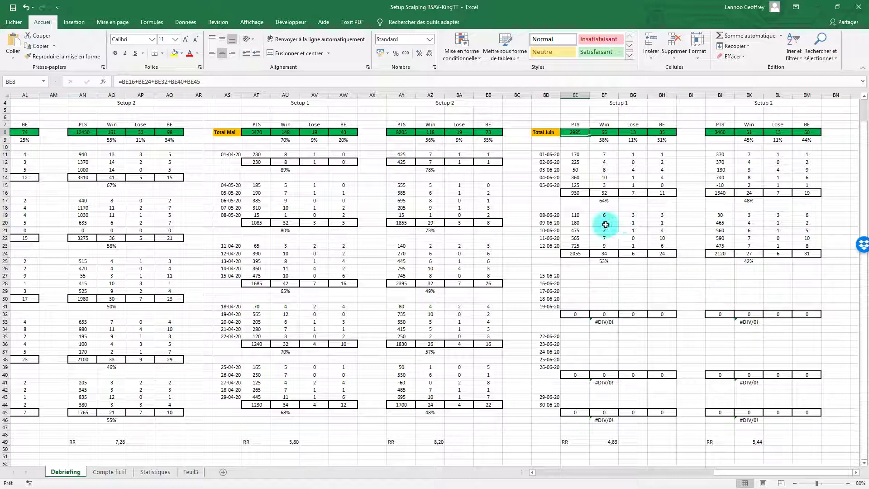
Switch back to the DOW chart and draw a blue arrow from the 09:10 peak on 11 June down to about 26 375.
left_click(817, 8)
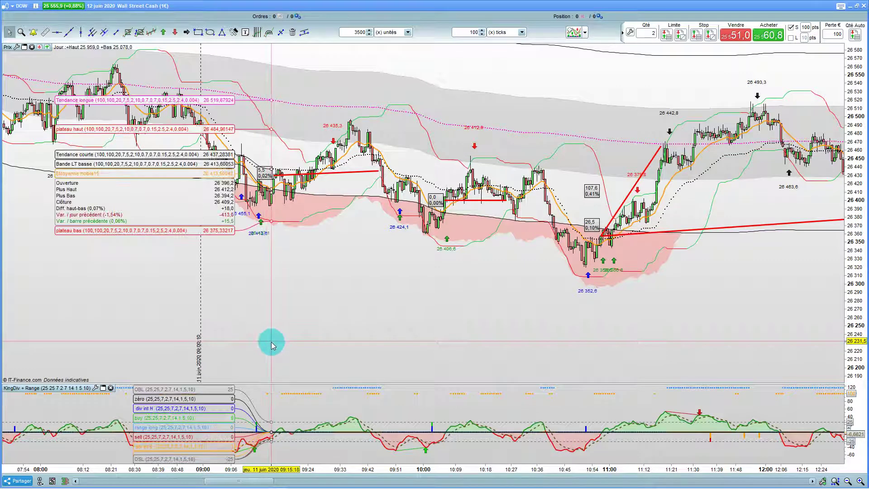
left_click_drag(277, 314, 281, 408)
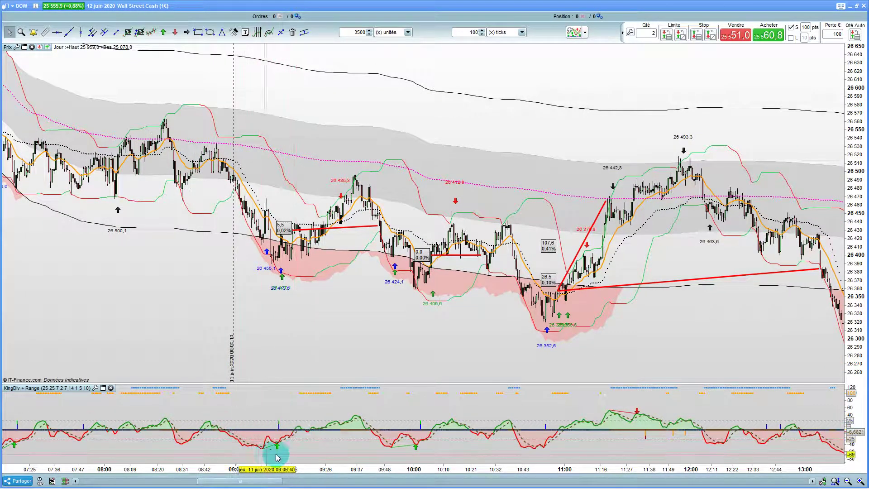
mouse_move(218, 433)
left_mouse_down()
mouse_move(24, 396)
mouse_move(214, 403)
mouse_move(284, 419)
mouse_move(291, 414)
mouse_move(281, 248)
left_mouse_up()
scroll(284, 200, "up", 3)
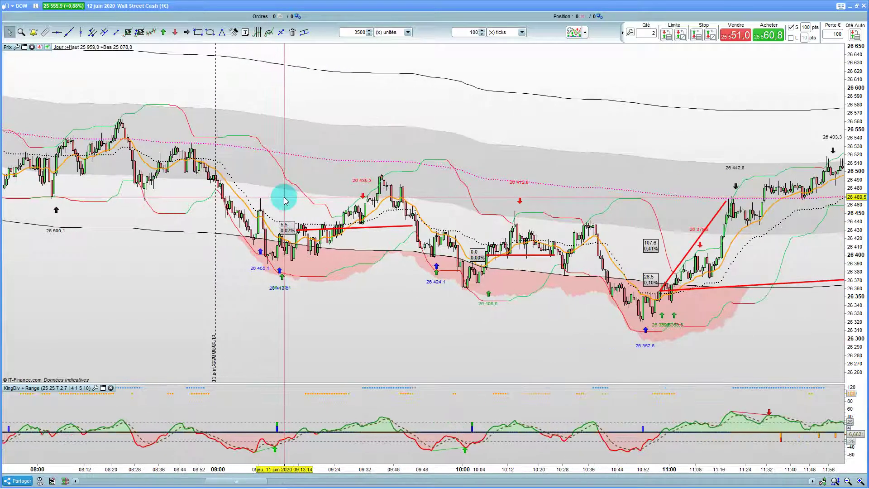
left_click_drag(847, 180, 854, 63)
left_click_drag(419, 270, 382, 341)
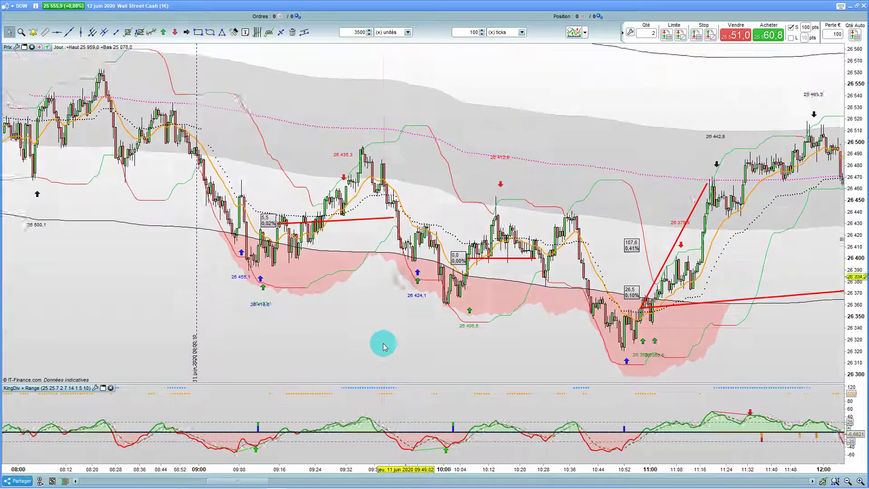
left_click(183, 31)
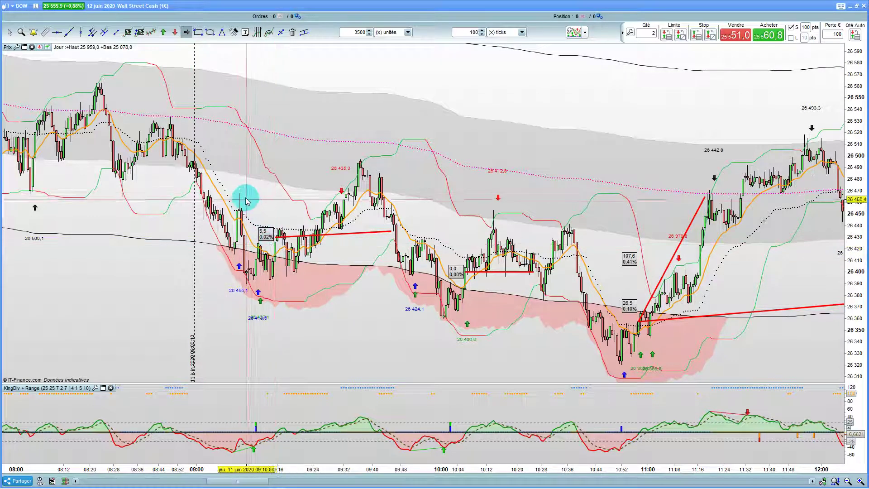
left_click_drag(240, 194, 291, 299)
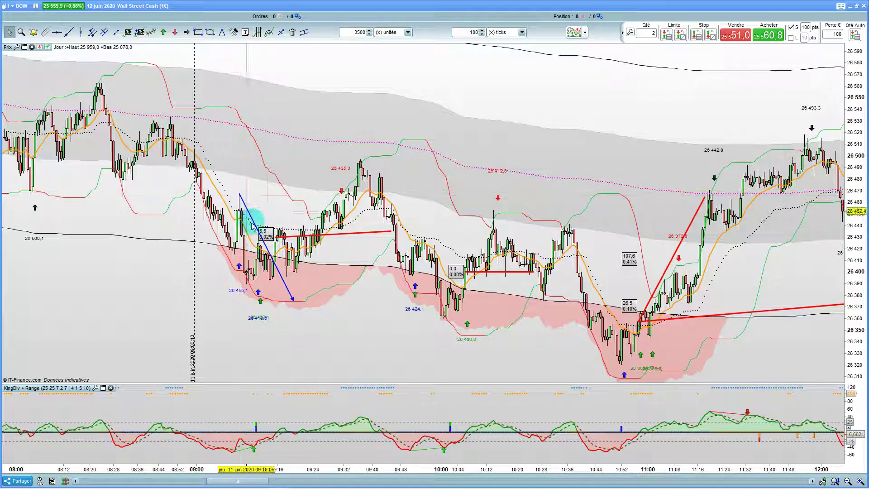
Inspect the 09:16 candle's values and measure the price move from its entry level up to the 09:36 high.
left_click(278, 249)
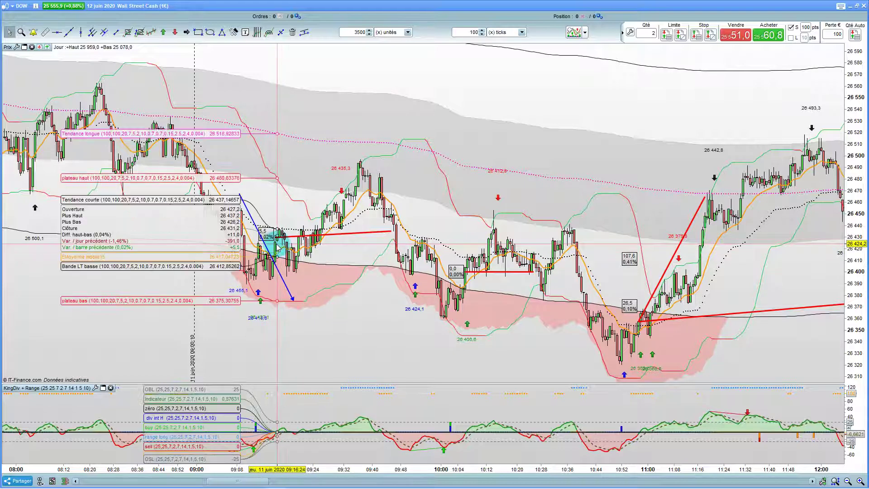
left_click(279, 248)
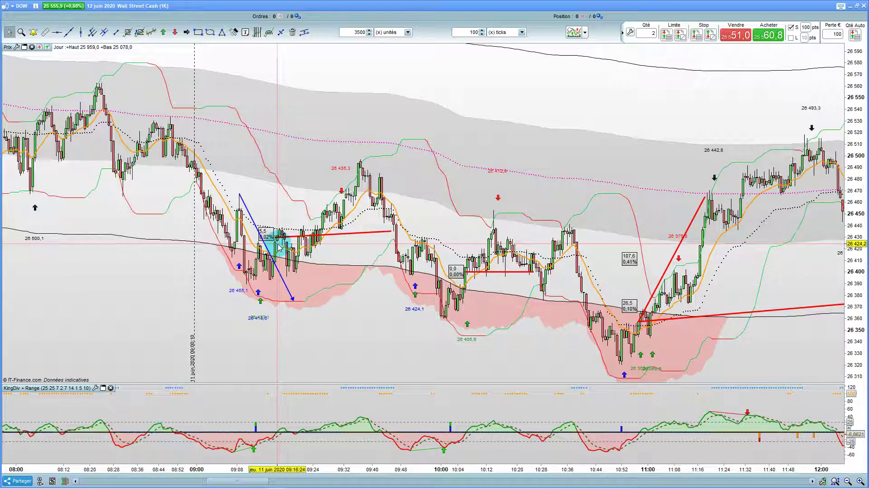
left_click(45, 32)
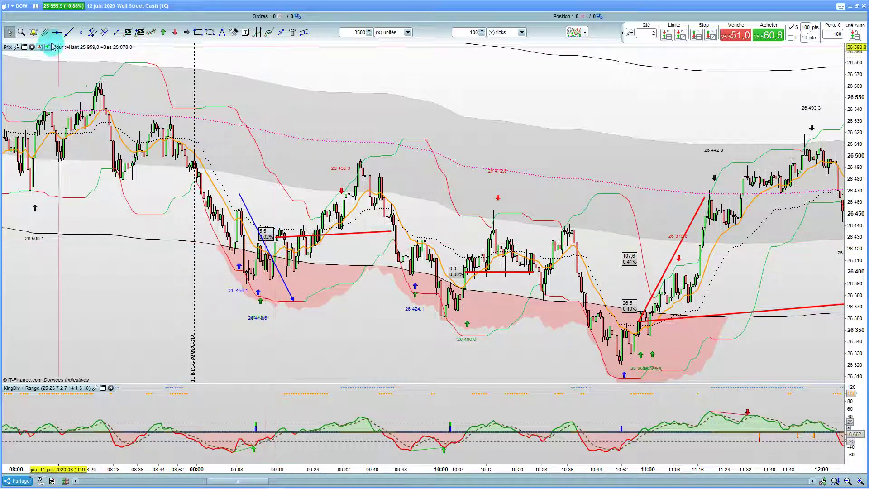
left_click(295, 240)
left_click(277, 243)
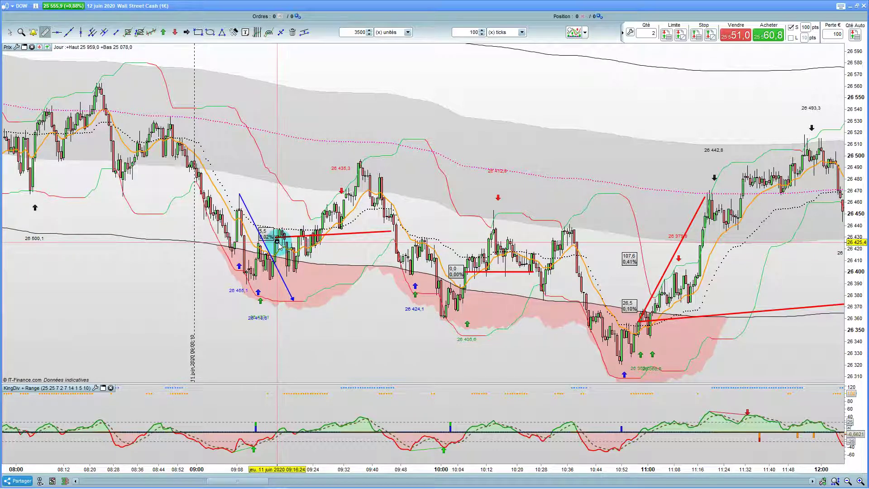
left_click_drag(277, 243, 361, 160)
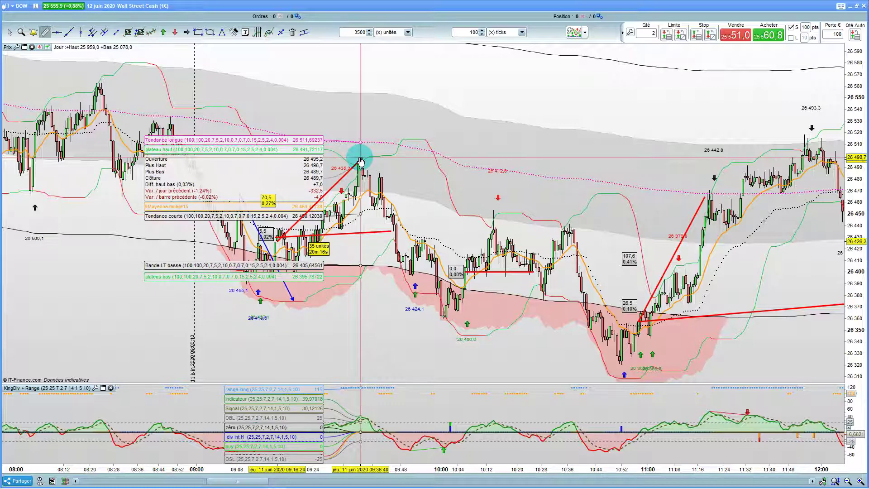
left_click_drag(360, 160, 405, 230)
left_click(328, 210)
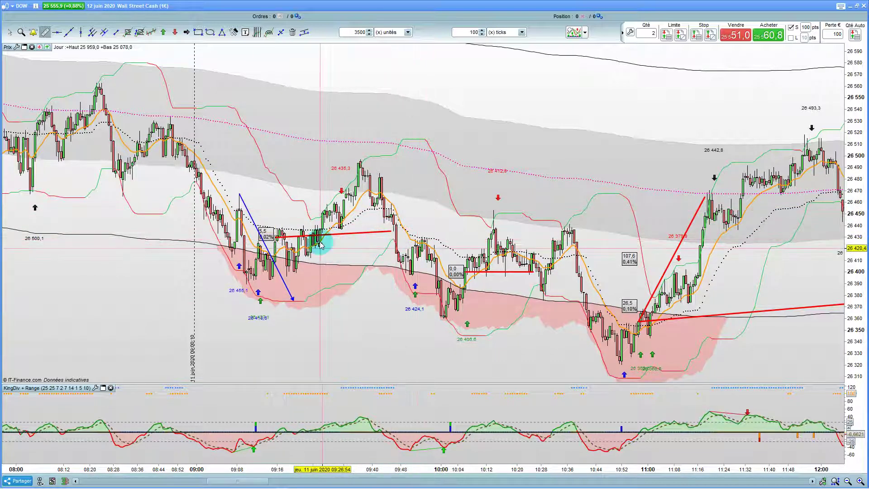
Check the long-term trend line and the upper LT band above the 09:36 high as possible targets, and leave the measuring tool.
left_click(363, 143)
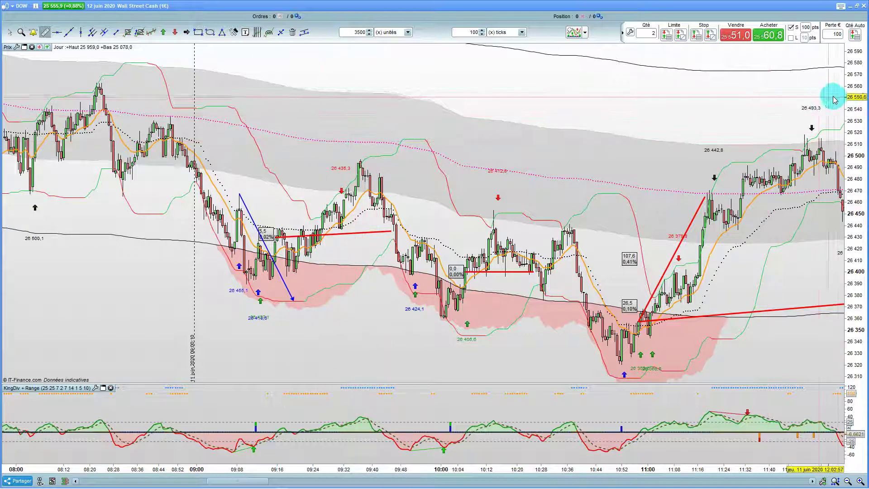
left_click_drag(858, 91, 855, 139)
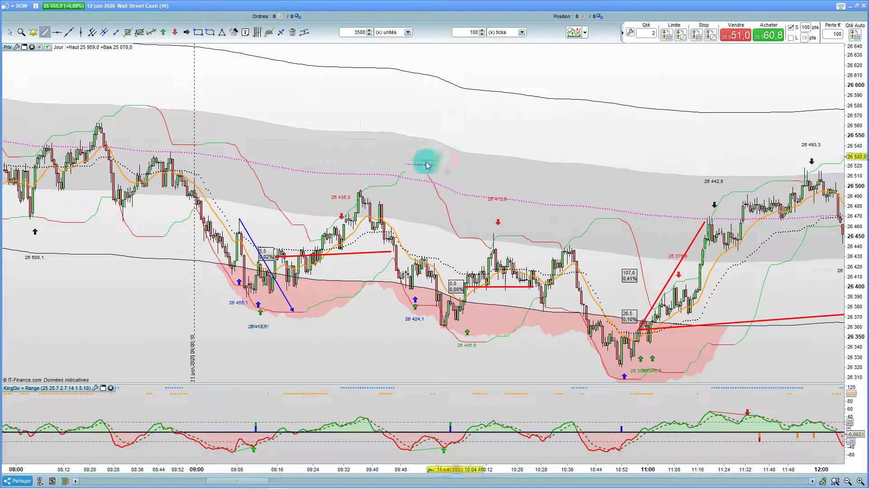
left_click(417, 74)
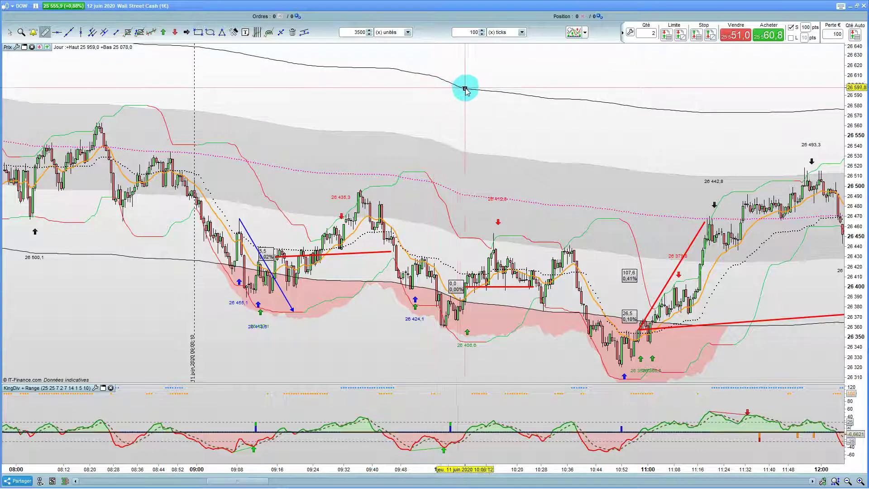
right_click(353, 271)
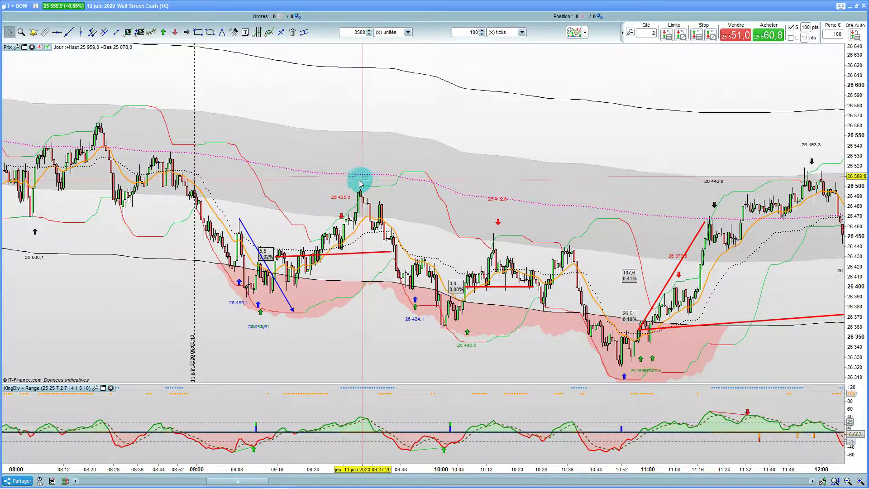
Examine the buy signals around 10:00 and 10:55 on 11 June against the KingDiv divergences and the measured moves.
left_click_drag(391, 258, 291, 257)
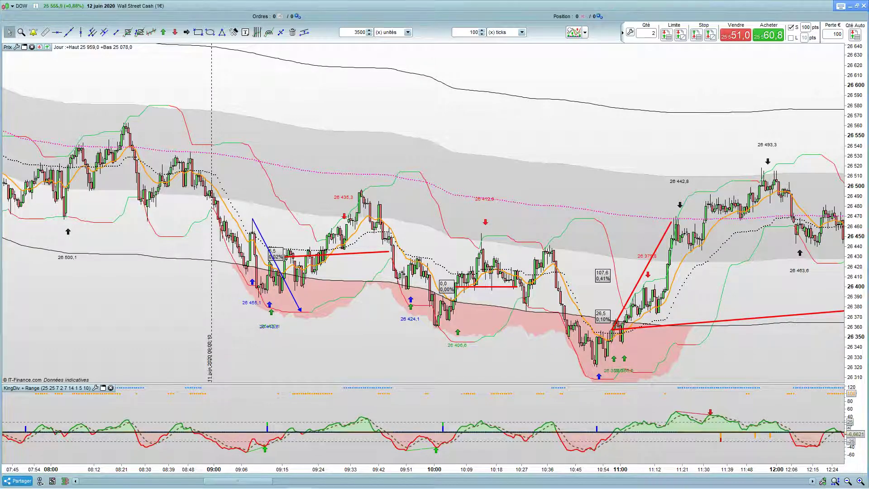
left_click_drag(402, 293, 309, 413)
left_click_drag(270, 449, 303, 411)
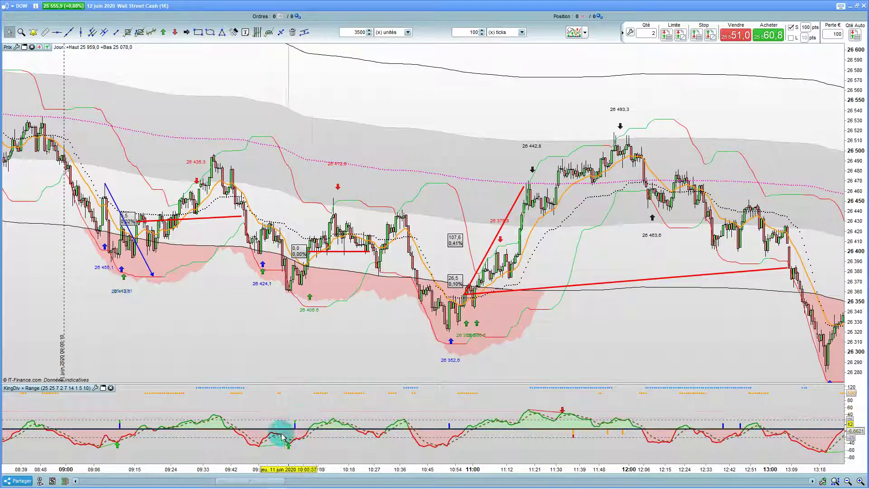
left_click_drag(287, 291, 359, 265)
left_click(112, 31)
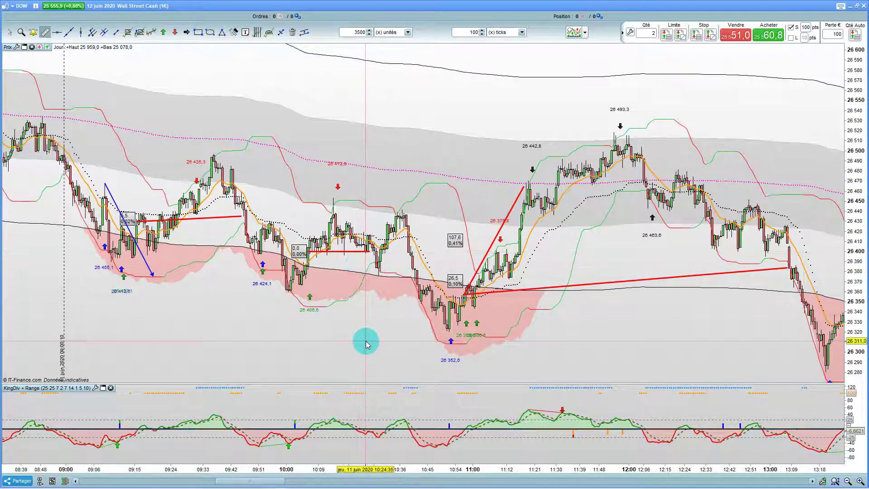
left_click(400, 350)
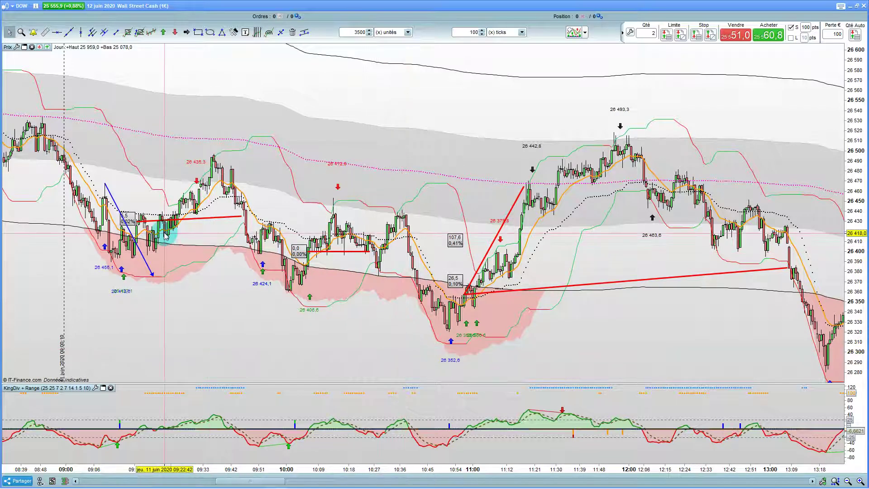
left_click(144, 224)
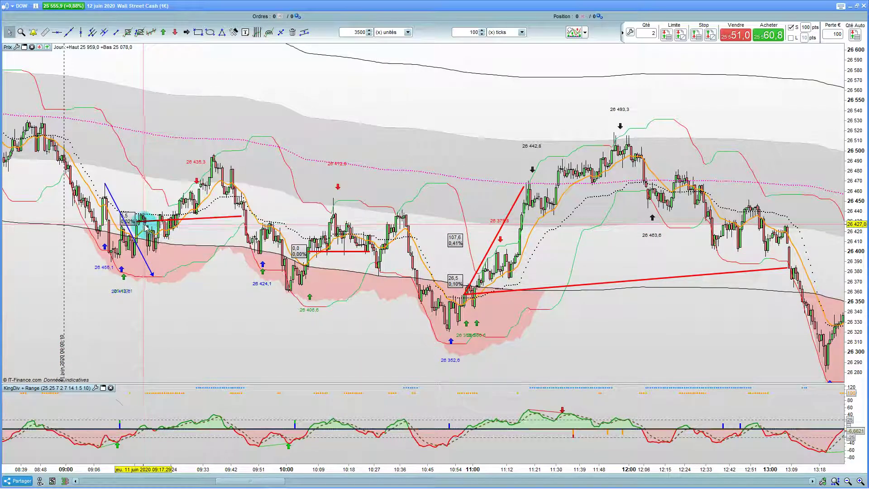
left_click_drag(148, 226, 475, 320)
left_click(552, 321)
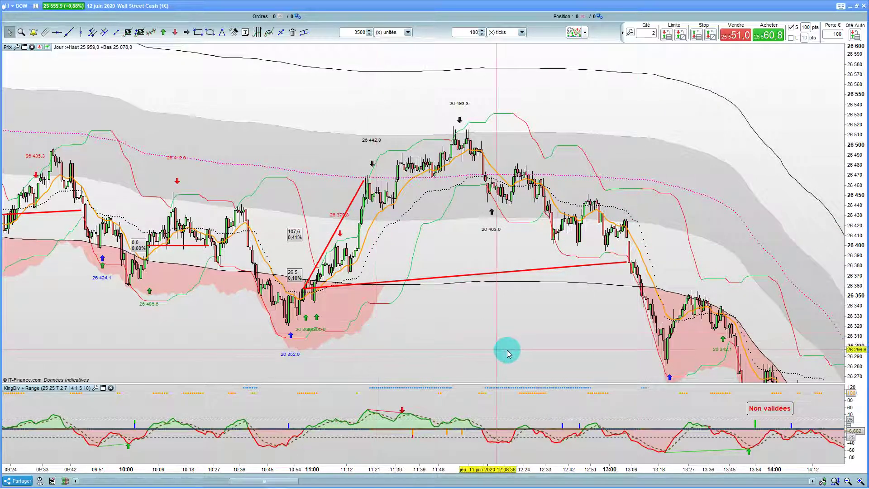
Draw a blue arrow from the 13:42 peak on 11 June down to about 26 197.
left_click_drag(533, 348, 473, 342)
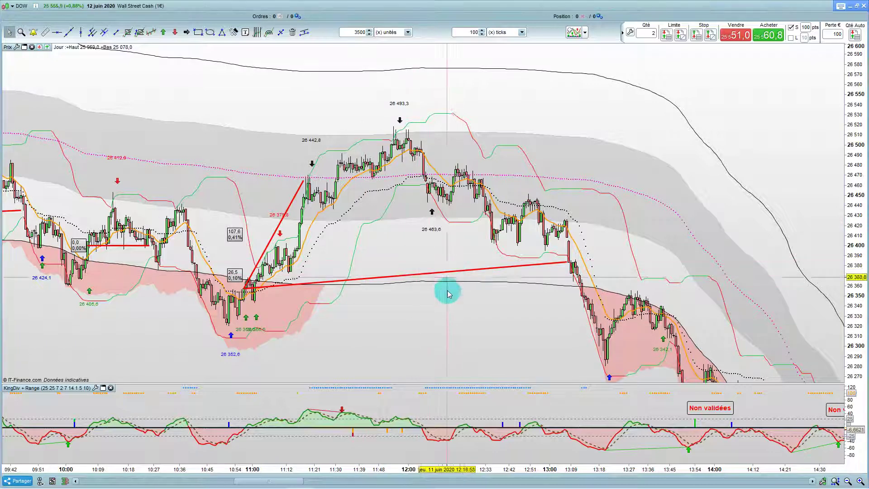
left_click_drag(505, 324, 355, 236)
left_click_drag(405, 309, 309, 204)
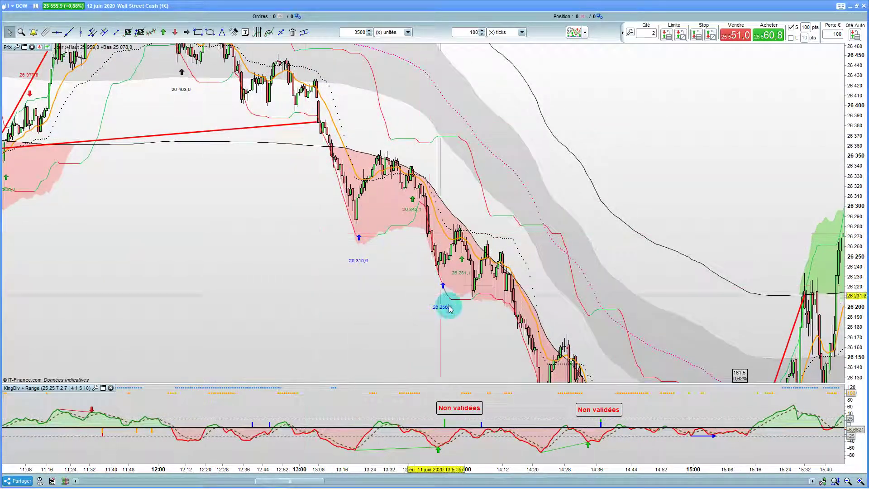
left_click_drag(508, 362, 419, 167)
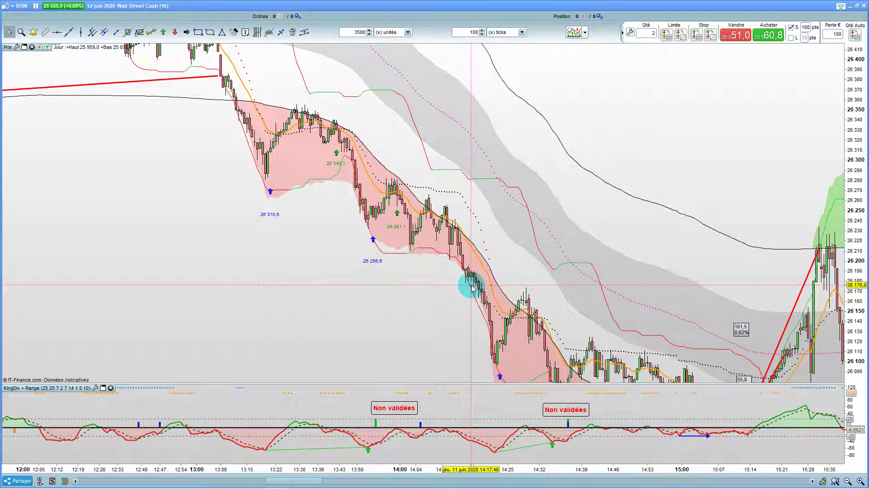
scroll(451, 186, "up", 1)
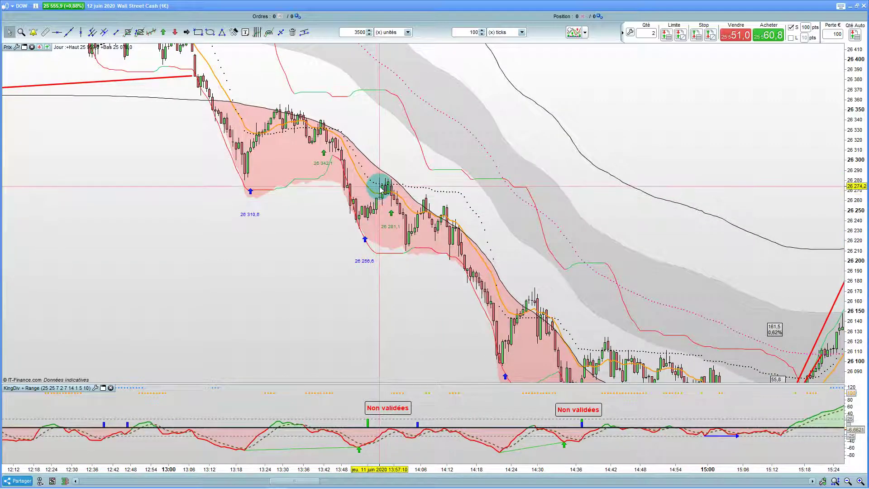
left_click(187, 32)
left_click(323, 121)
left_click(422, 261)
left_click_drag(423, 262, 429, 264)
left_click(429, 265)
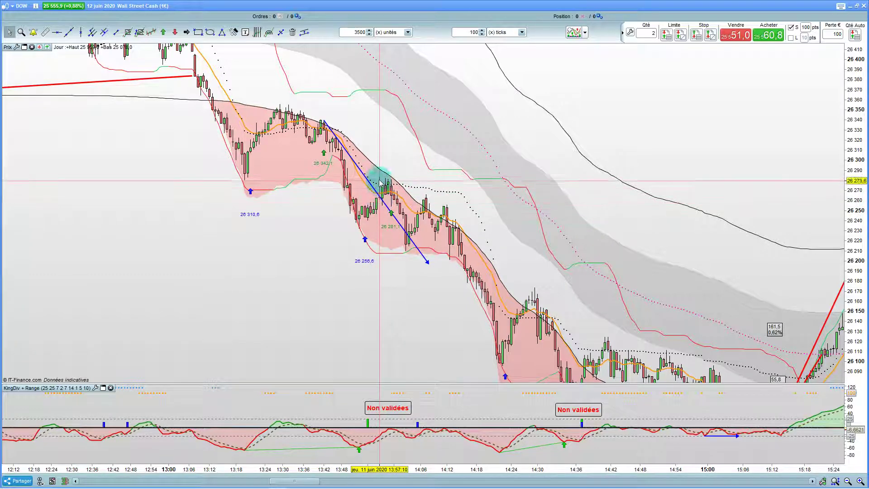
Reposition the end of the blue arrow from the 13:42 peak to about 26 235 near 14:12, following the declining highs.
left_click(282, 36)
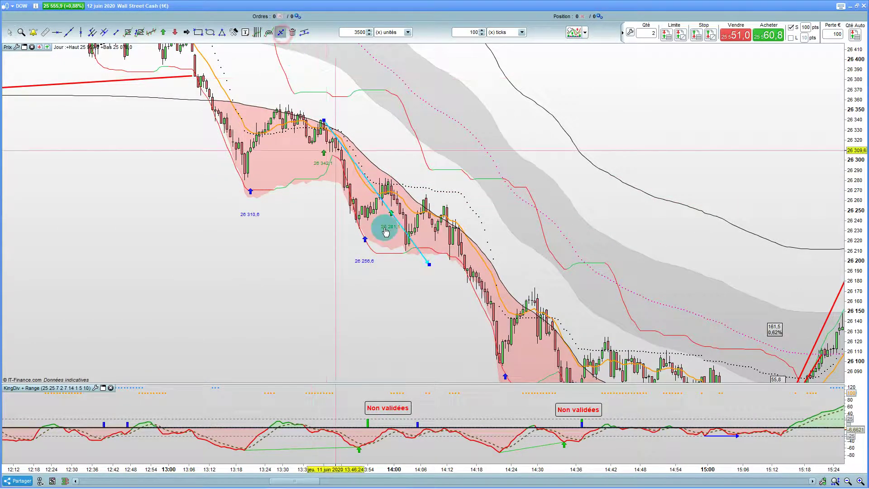
left_click_drag(429, 264, 427, 231)
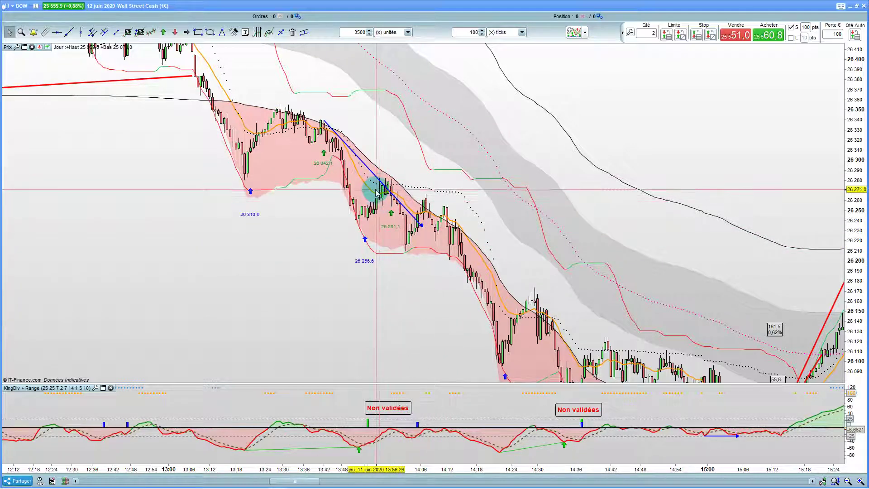
left_click(284, 33)
left_click(381, 178)
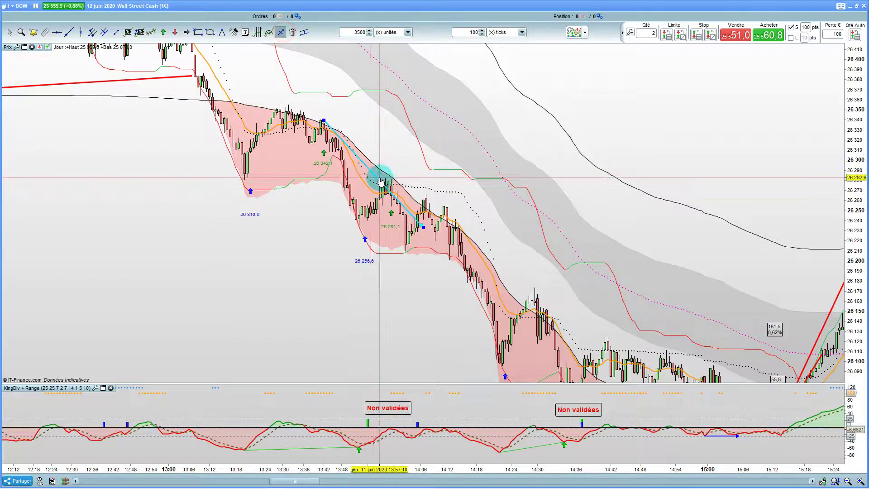
left_click_drag(423, 227, 447, 233)
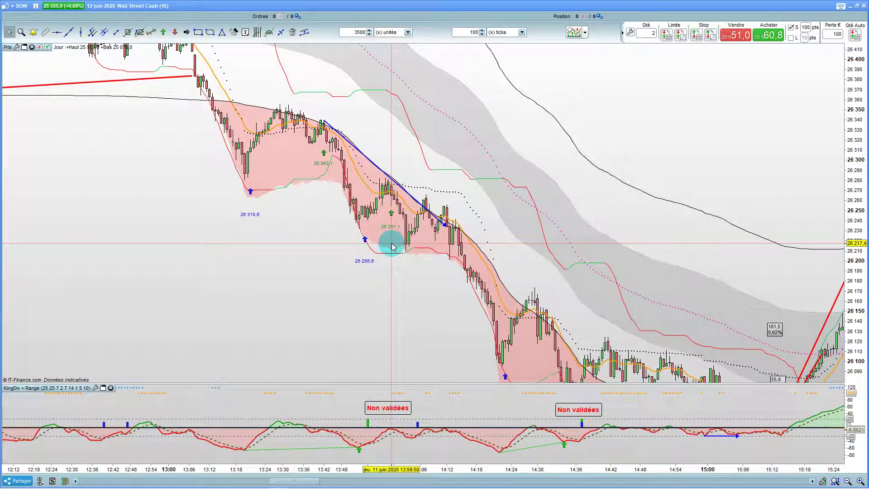
Draw two converging blue arrows, one rising from the 14:03 low to about 26 237 and one falling from the 13:59 peak to about 26 242.
left_click_drag(425, 303, 370, 246)
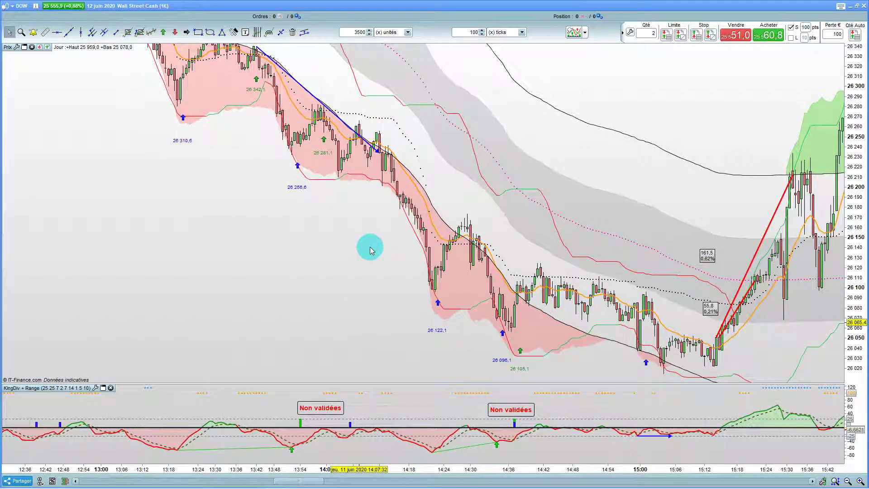
left_click(340, 127)
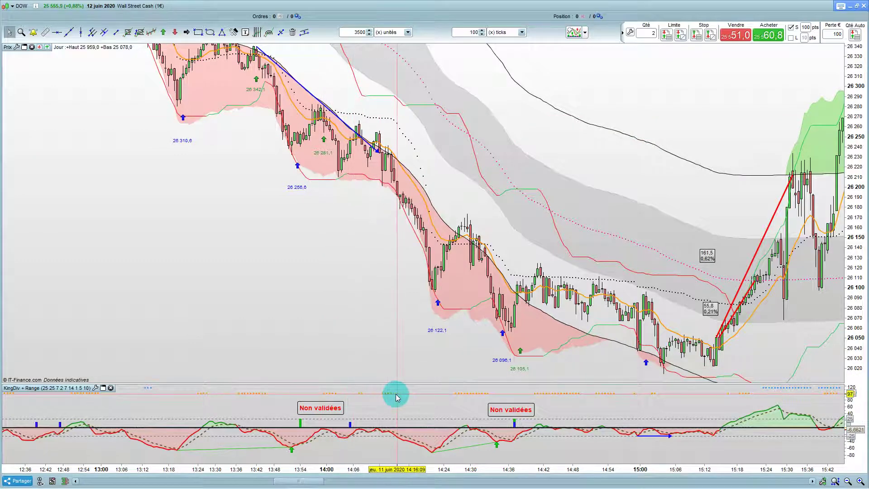
left_click_drag(345, 241, 354, 314)
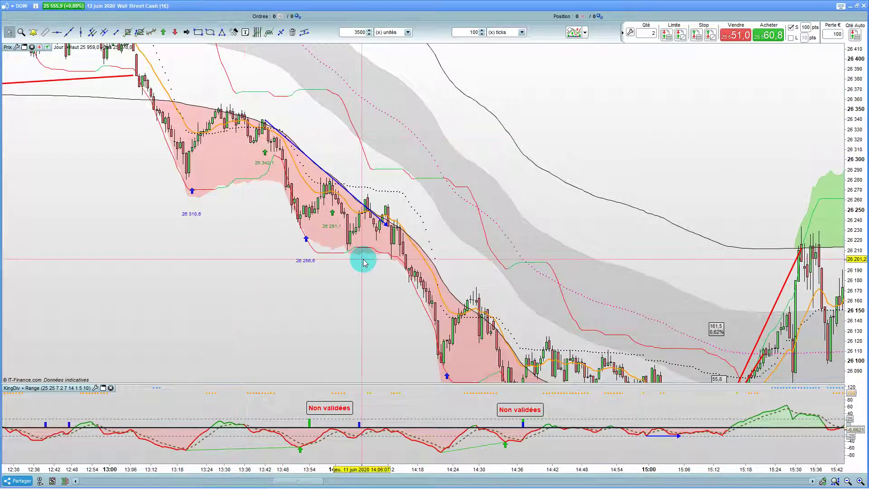
left_click_drag(364, 262, 323, 231)
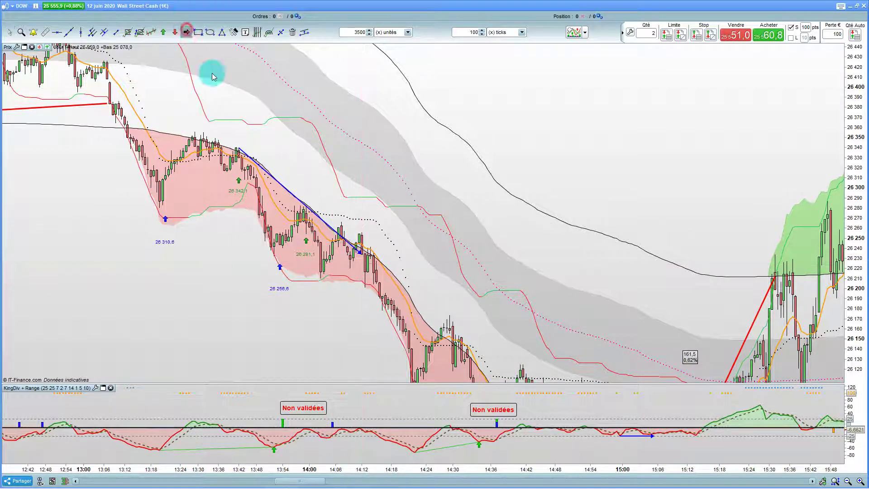
left_click_drag(321, 278, 396, 250)
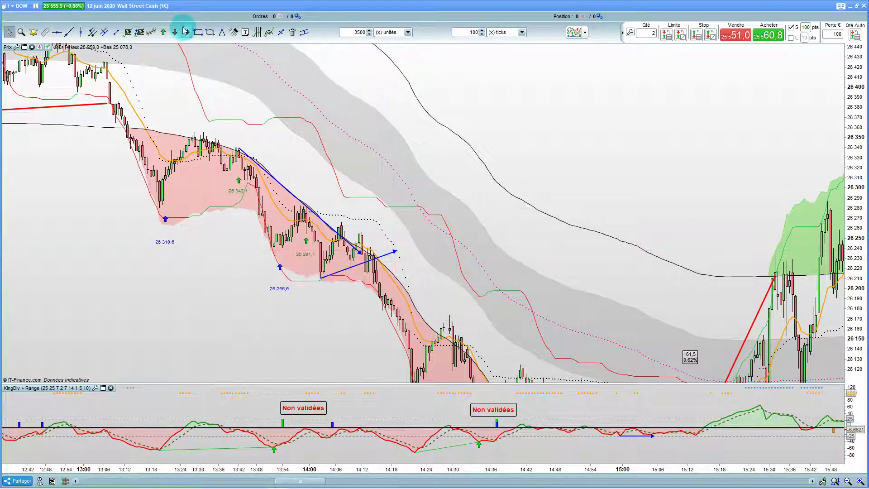
mouse_move(304, 206)
left_mouse_down()
mouse_move(385, 249)
mouse_move(361, 257)
mouse_move(368, 316)
mouse_move(351, 258)
mouse_move(355, 232)
mouse_move(344, 219)
left_mouse_up()
left_click(362, 275)
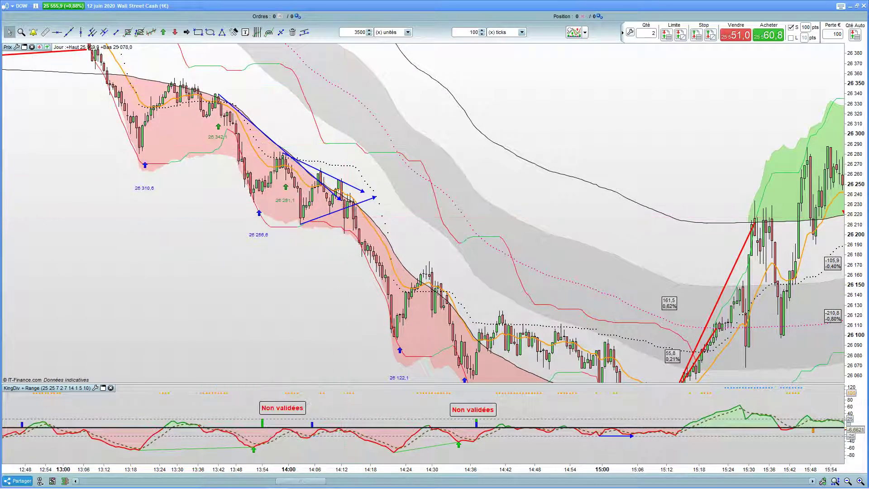
Draw a blue arrow from the 14:30 peak down to about 26 020 and delete the "Non validées" label above the 14:37 signal.
left_click_drag(419, 252, 294, 158)
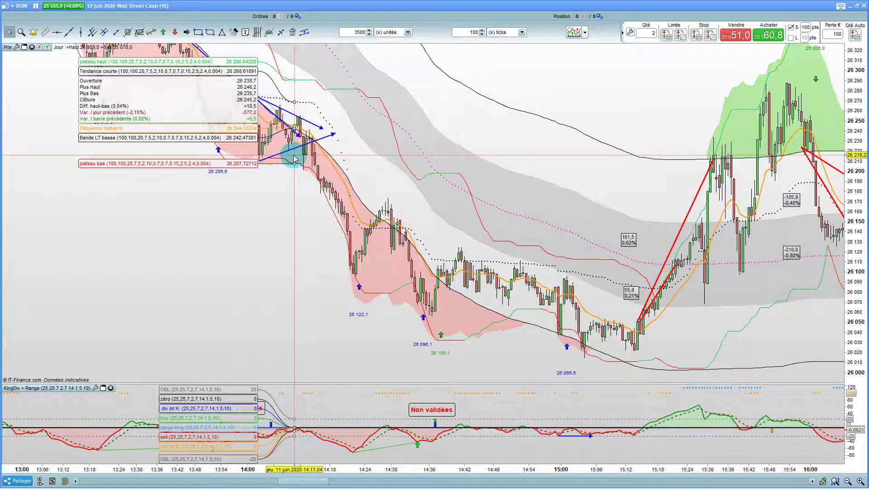
left_click_drag(294, 159, 266, 223)
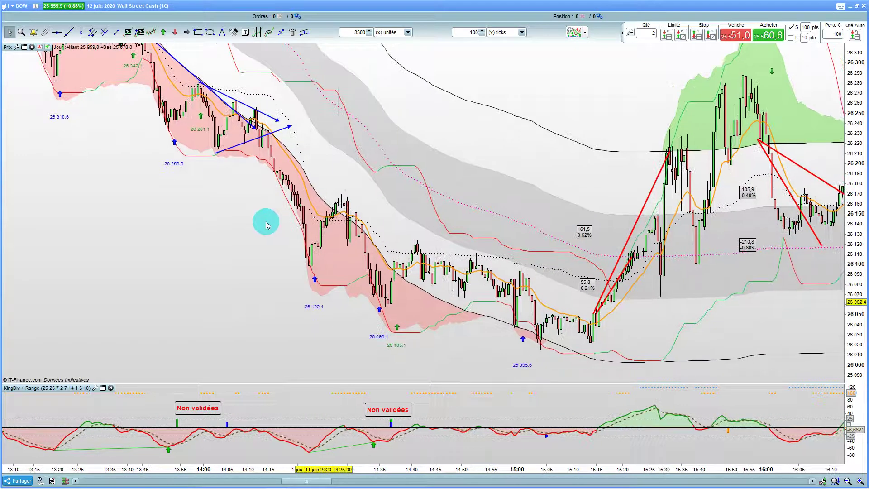
left_click_drag(329, 320, 389, 421)
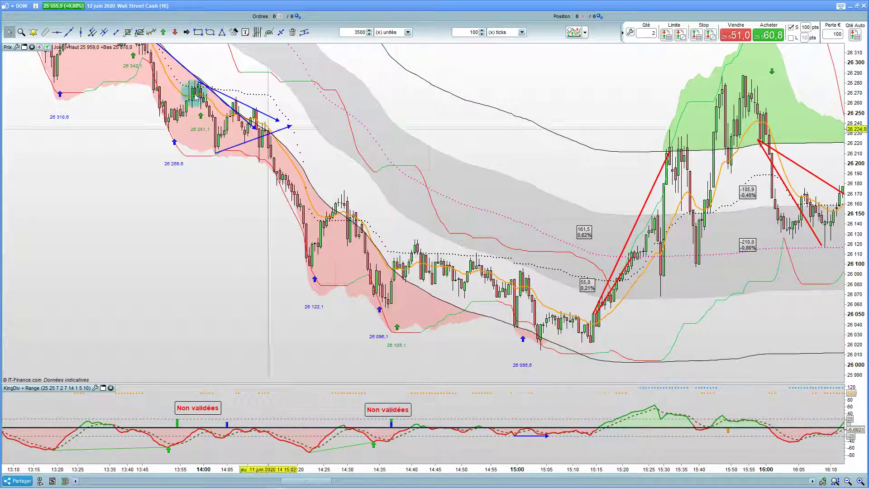
left_click(185, 33)
left_click_drag(344, 191, 443, 349)
right_click(395, 407)
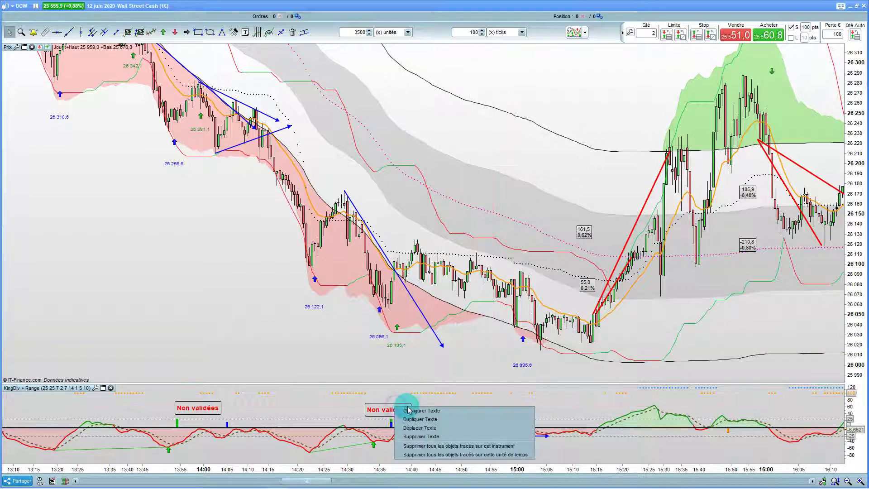
left_click(421, 437)
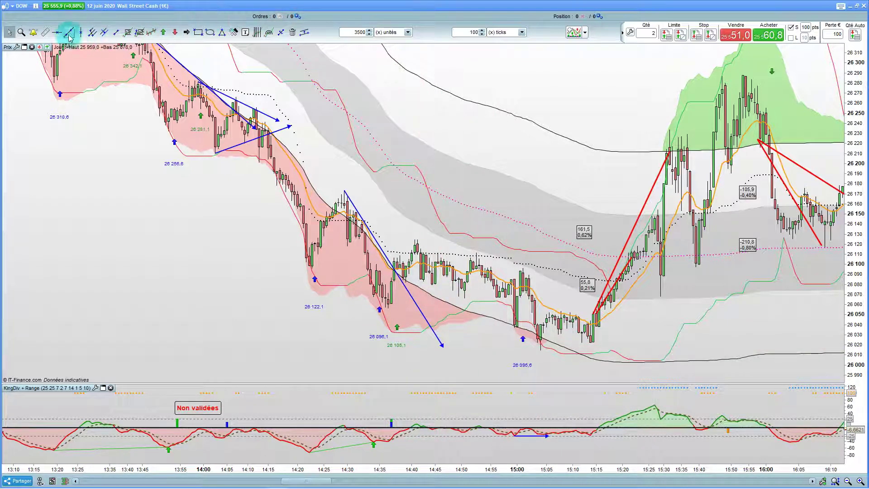
Measure the price move from the 14:38 entry candle up to the upper LT band at about 15:32.
left_click(46, 33)
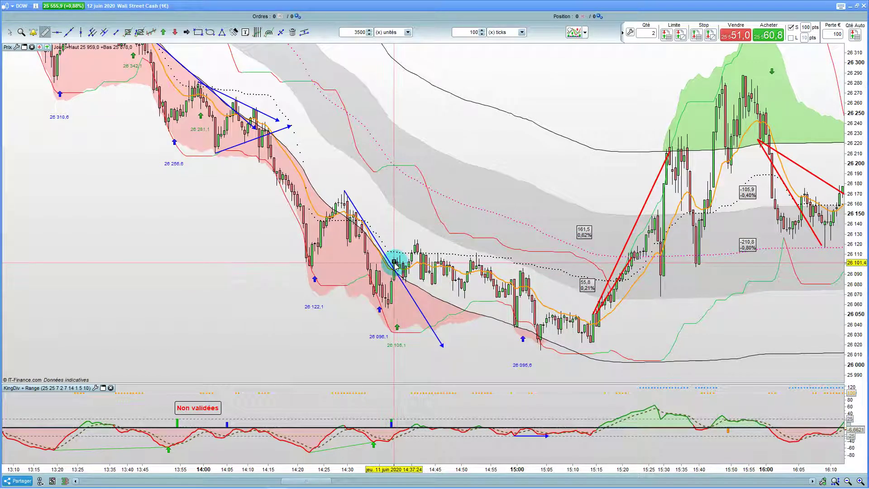
left_click(394, 265)
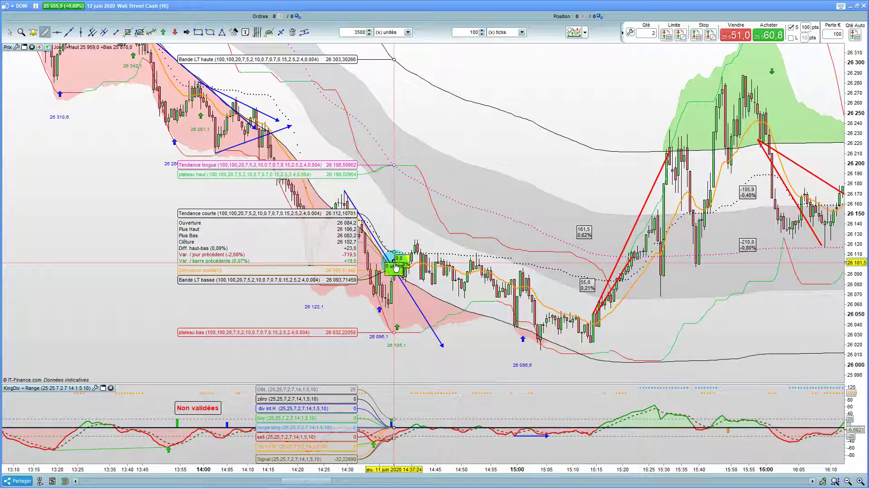
left_click_drag(393, 262, 399, 263)
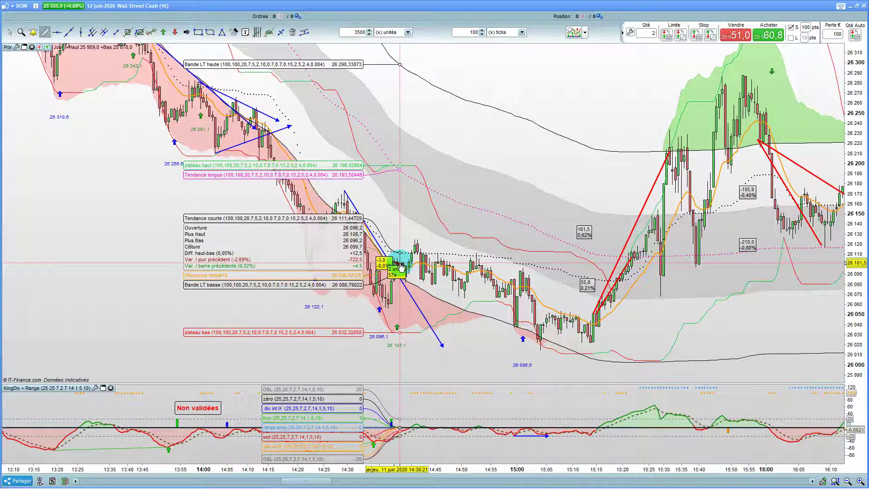
mouse_move(401, 267)
left_mouse_down()
mouse_move(507, 285)
mouse_move(543, 333)
mouse_move(541, 354)
mouse_move(617, 258)
mouse_move(633, 262)
mouse_move(650, 180)
mouse_move(667, 149)
mouse_move(672, 154)
left_mouse_up()
mouse_move(672, 154)
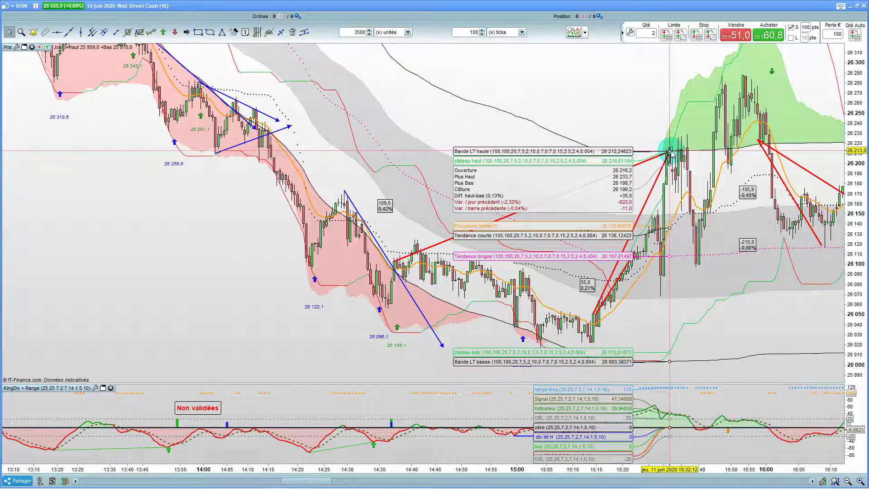
Switch to the Excel Debriefing sheet, set Setup 2 for 11-06-20 to 690 points and 8 wins, and return to the DOW chart.
left_click_drag(471, 343, 334, 335)
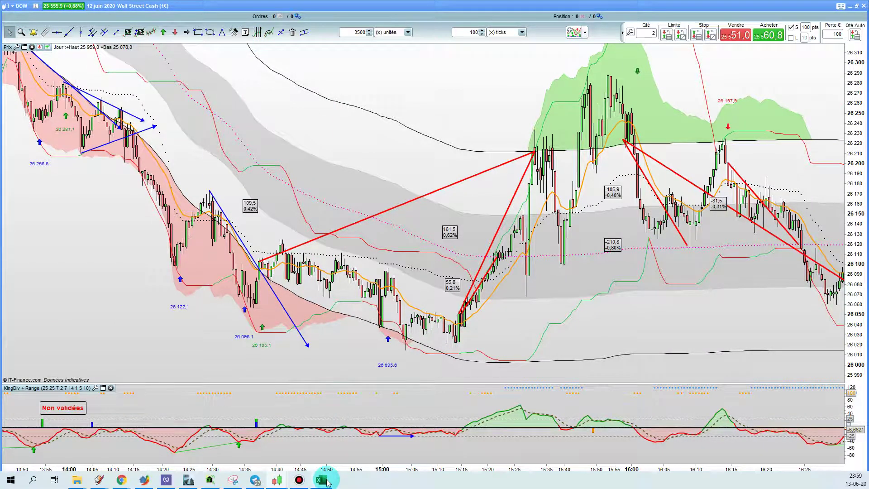
left_click(321, 479)
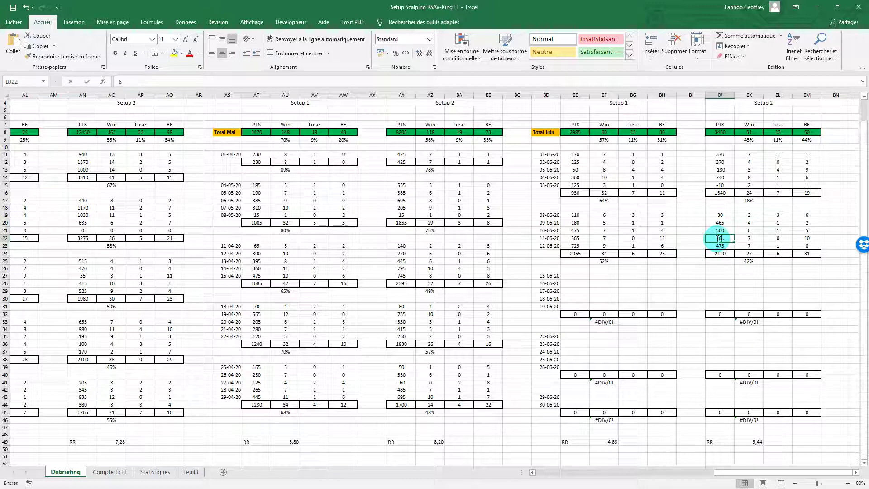
key("Tab")
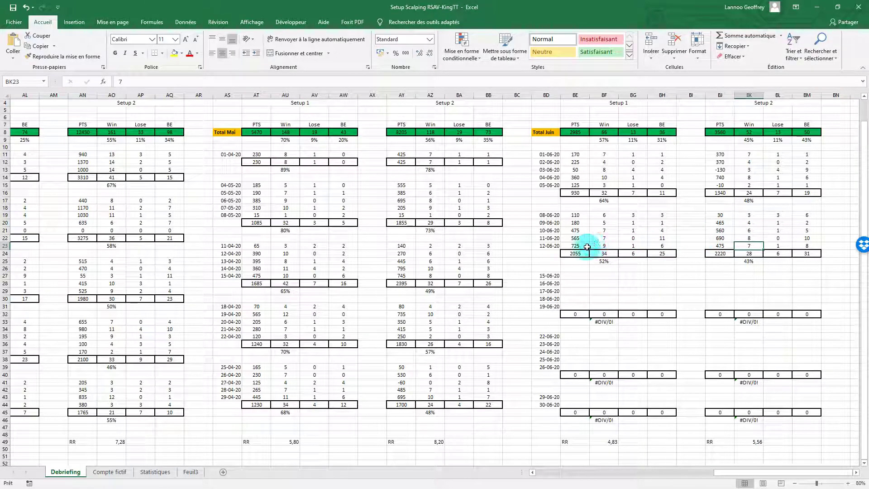
left_click(811, 7)
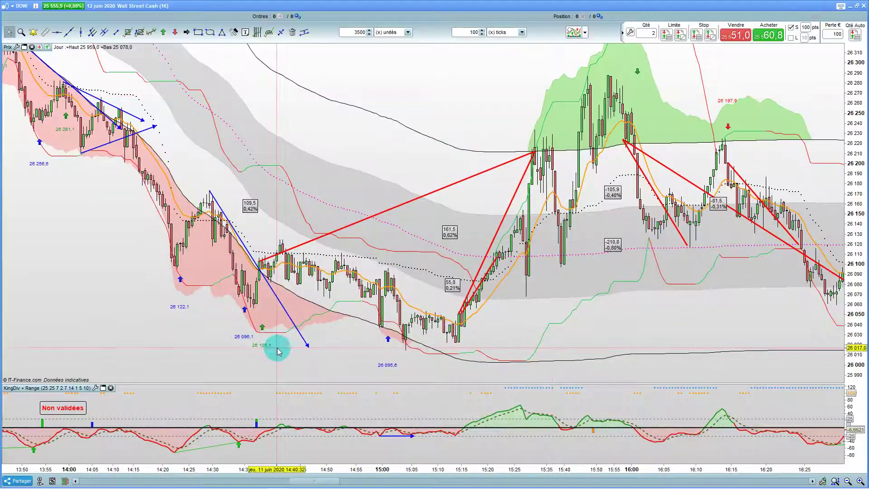
left_click_drag(354, 351, 236, 290)
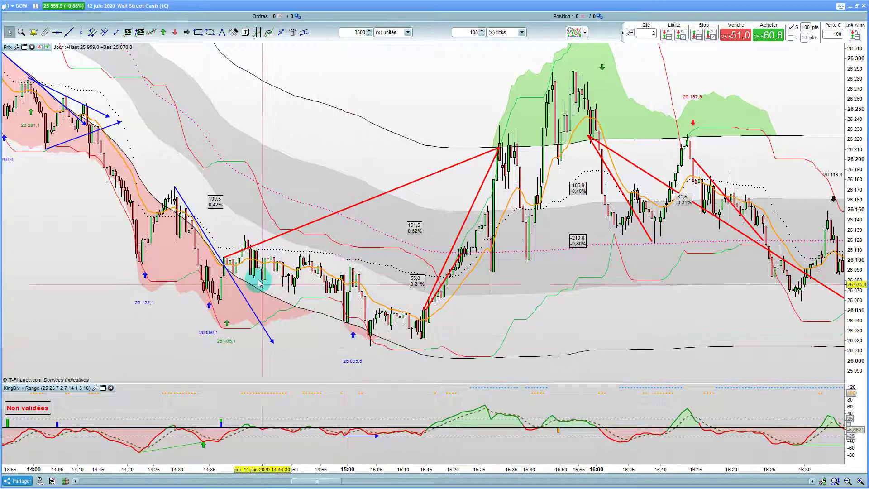
Examine the 15:00 buy signal, the oscillator divergence and the 15:14 trade's measured exits up to the upper LT band.
left_click(45, 32)
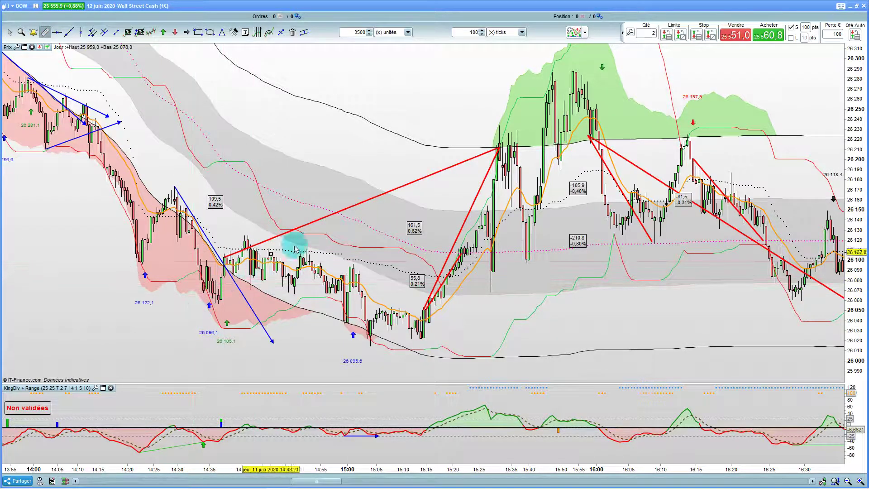
right_click(338, 333)
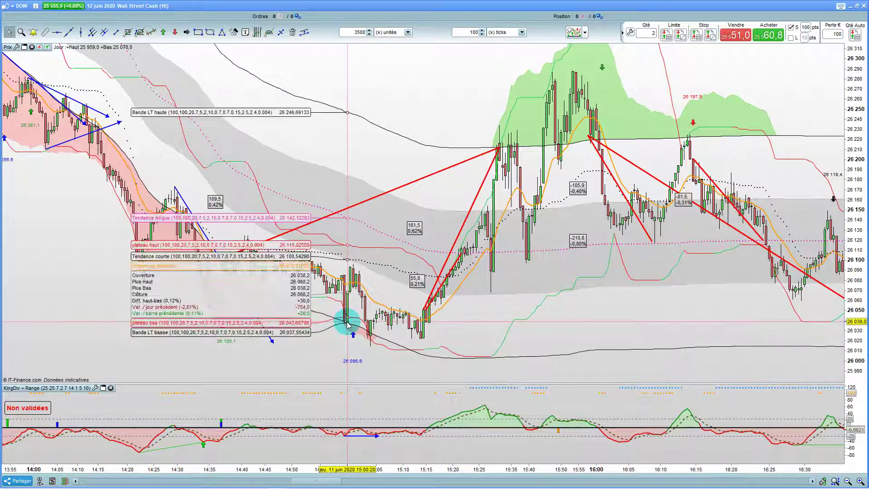
left_click_drag(555, 322, 403, 317)
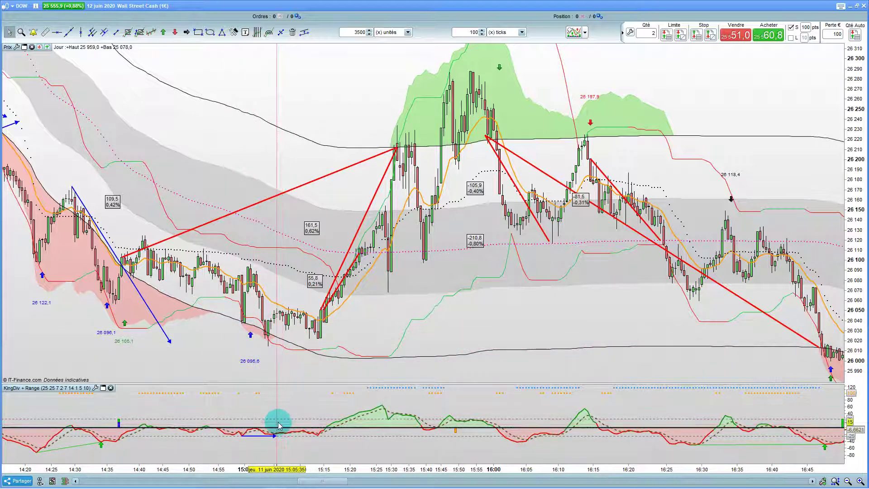
left_click(275, 435)
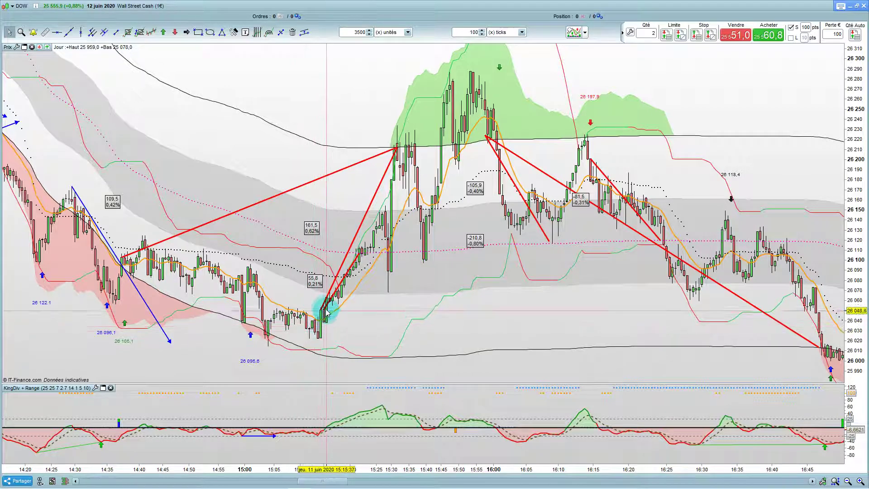
left_click(364, 252)
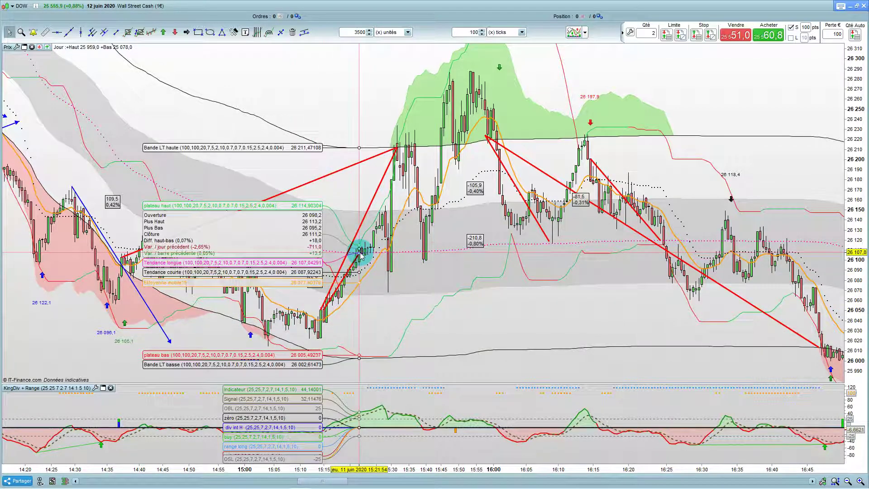
left_click(400, 148)
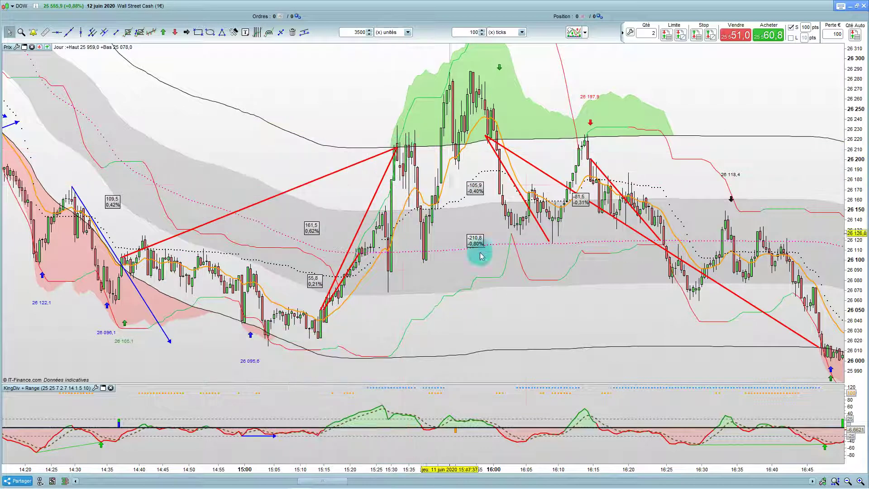
scroll(568, 279, "up", 1)
left_click_drag(568, 280, 471, 289)
scroll(354, 159, "up", 1)
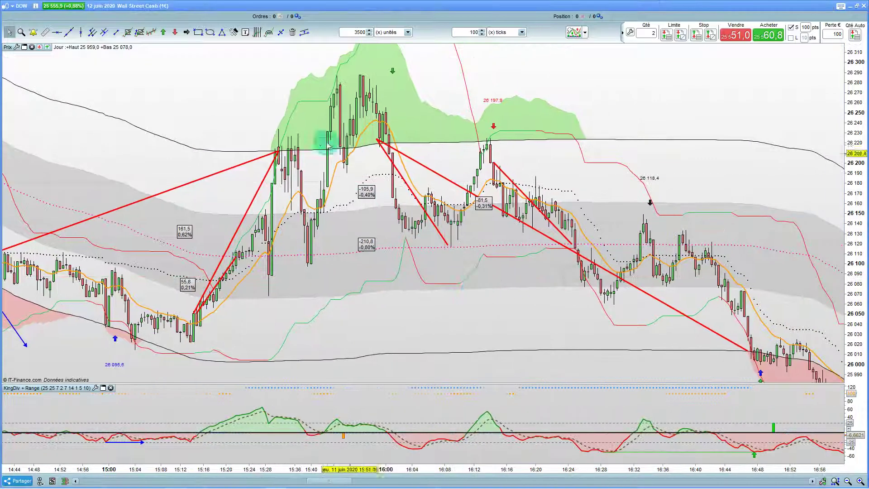
scroll(314, 136, "up", 1)
left_click_drag(297, 266, 409, 271)
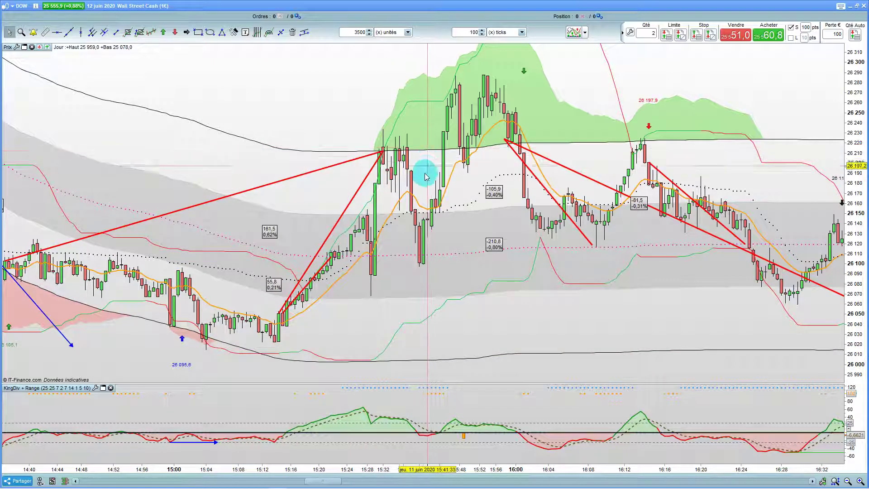
Draw a blue arrow rising from the 15:40 low at about 26 100 to about 26 320.
left_click(433, 204)
left_click_drag(285, 312, 306, 165)
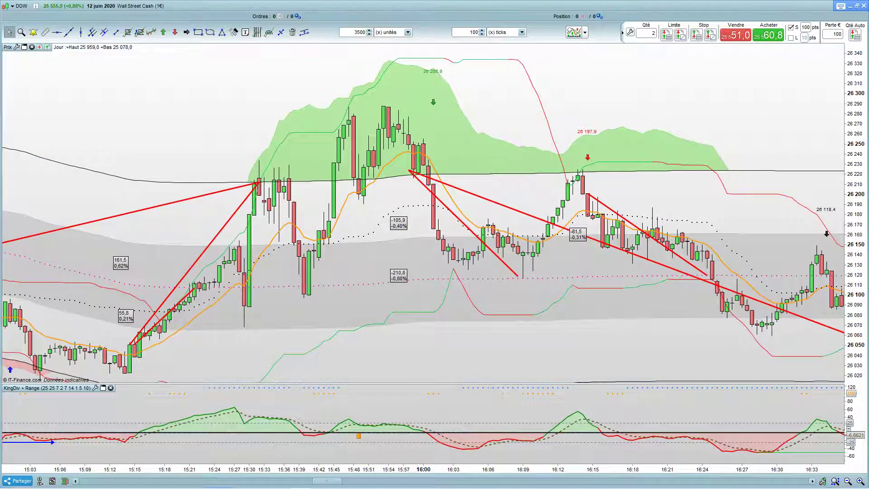
left_click_drag(352, 435, 416, 154)
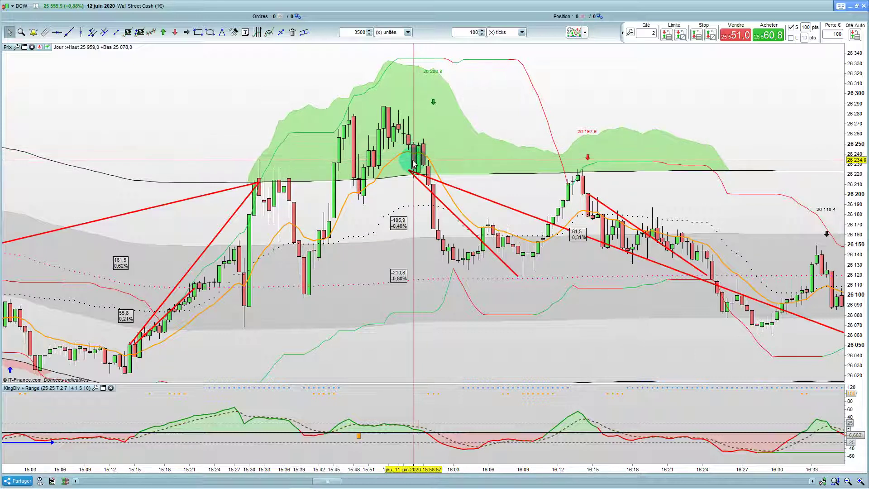
left_click_drag(413, 147, 414, 148)
left_click(186, 33)
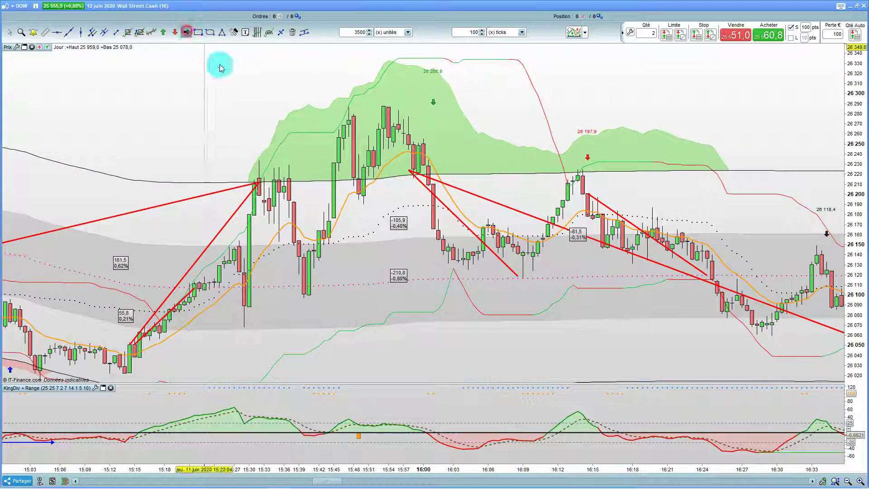
mouse_move(316, 297)
left_mouse_down()
mouse_move(308, 294)
mouse_move(426, 101)
mouse_move(462, 73)
left_mouse_up()
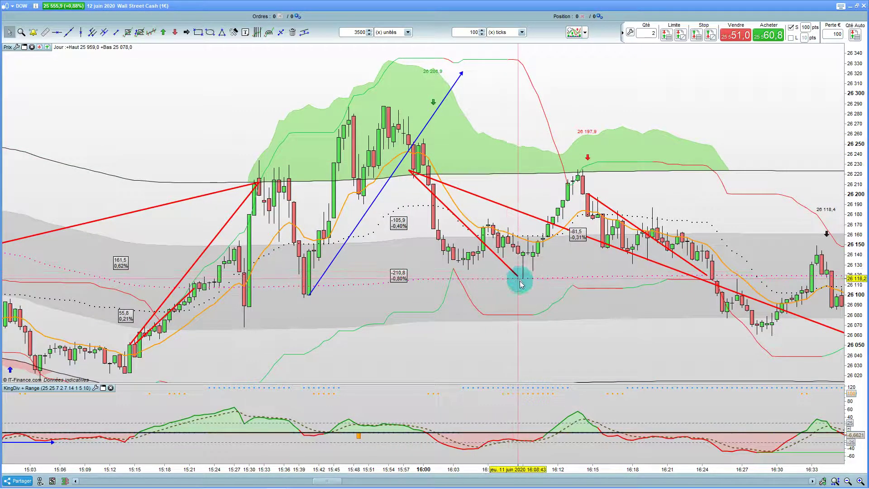
Examine the measured short trades from 15:59 and 16:14 through their exits, including the price action around the 16:34 signal.
left_click_drag(678, 331, 487, 258)
scroll(486, 258, "down", 3)
left_click(735, 324)
left_click(703, 311)
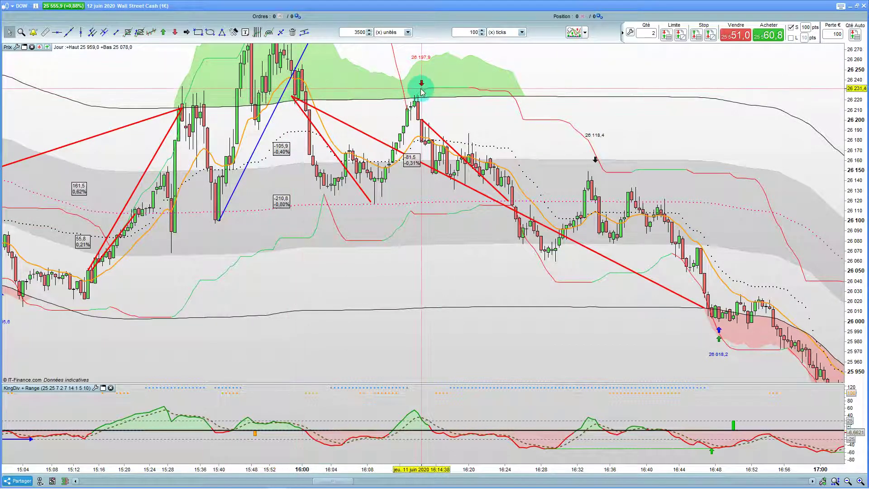
left_click(422, 121)
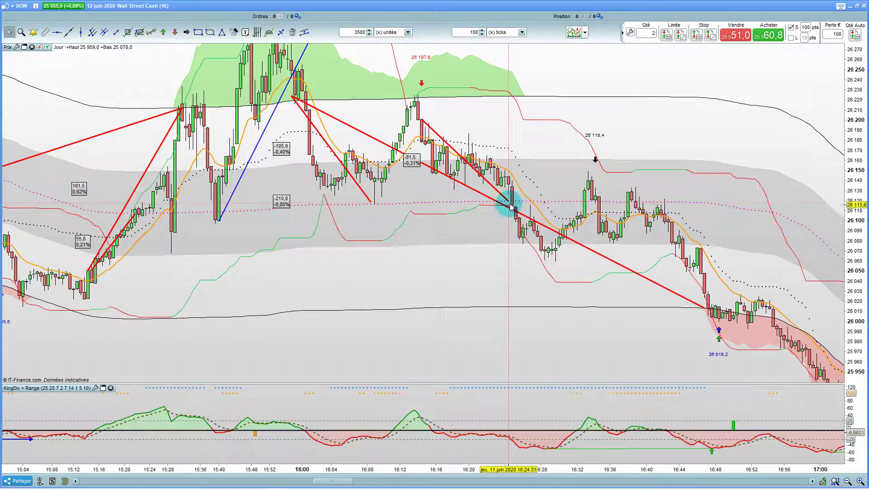
left_click_drag(652, 333, 404, 148)
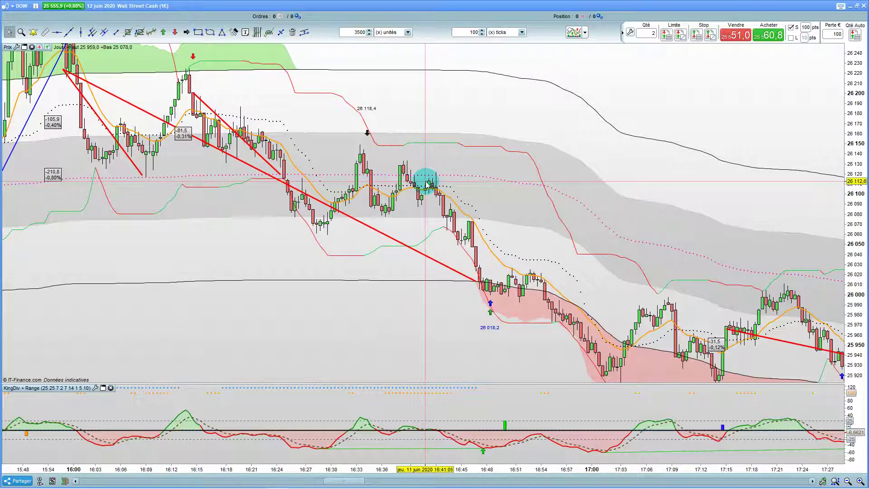
scroll(428, 170, "down", 2)
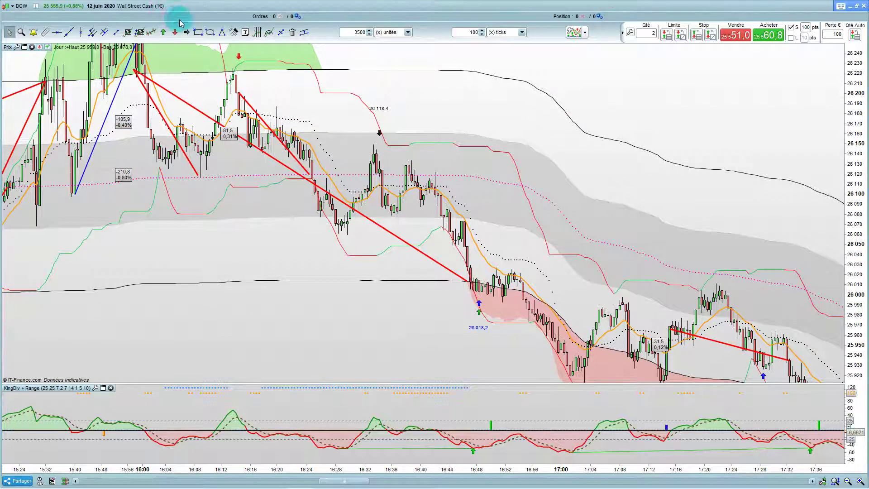
Draw two converging blue arrows, one rising from the 16:36 low to about 26 105 and one falling from the 16:33 peak to about 26 110.
left_click(186, 32)
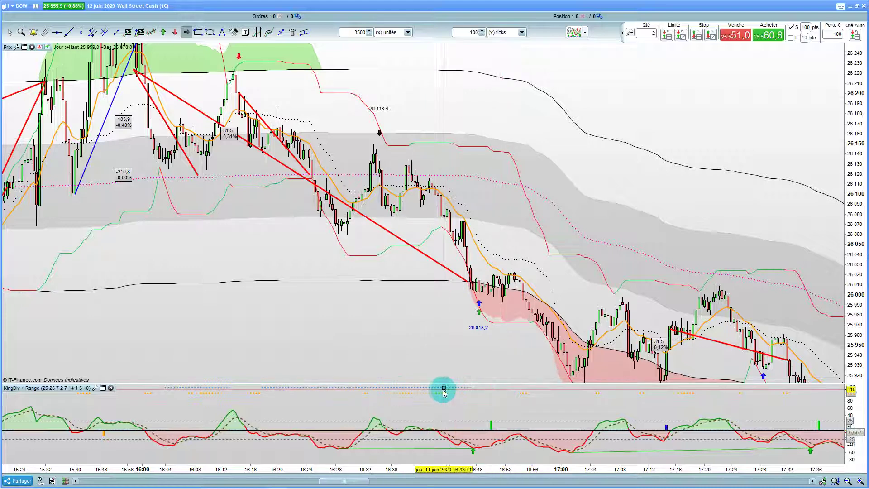
scroll(475, 349, "down", 2)
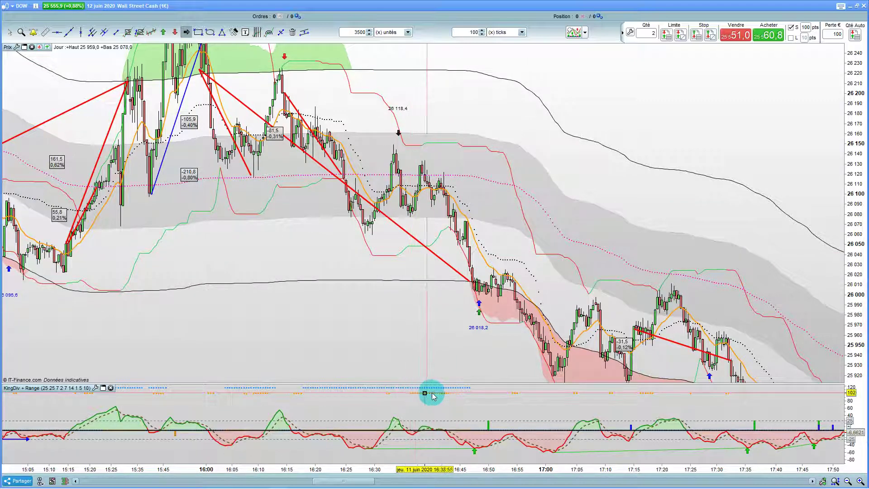
left_click(409, 215)
left_click(468, 189)
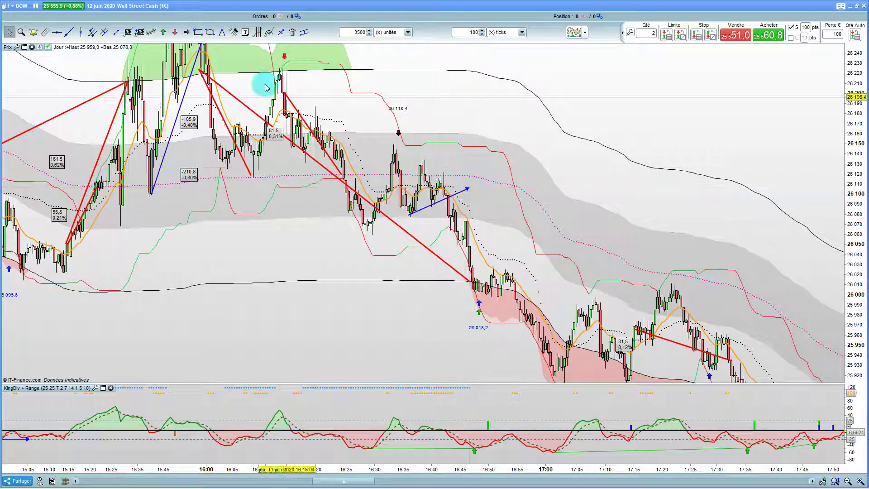
left_click(186, 32)
left_click_drag(393, 145, 466, 187)
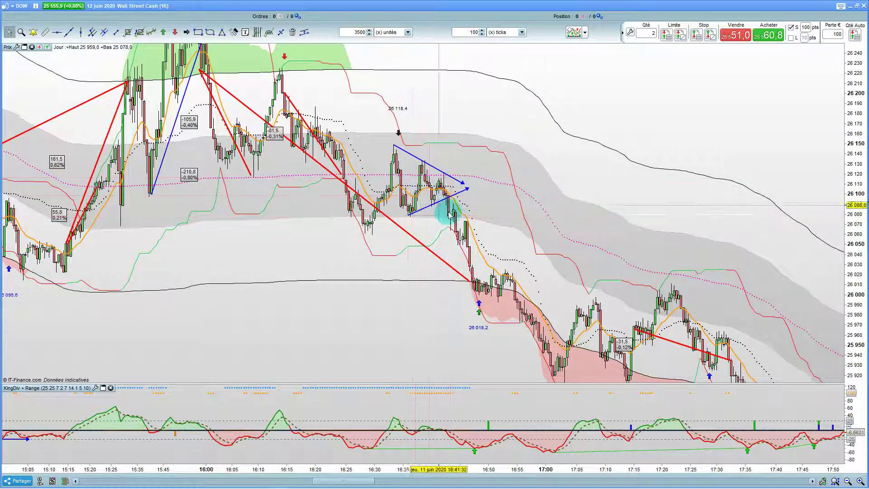
Examine the short's exit at the lower LT band near 16:47, the divergence signals that follow and the 17:15 trade.
left_click(468, 275)
left_click_drag(467, 281, 475, 282)
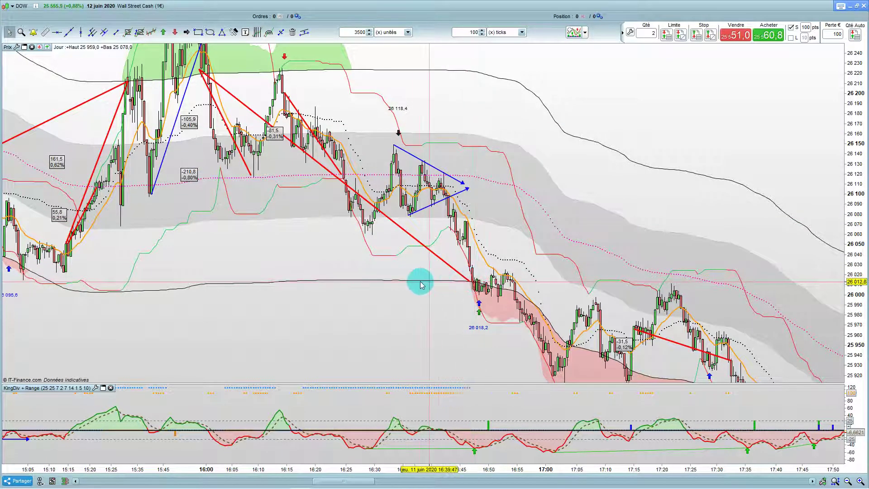
left_click(364, 283)
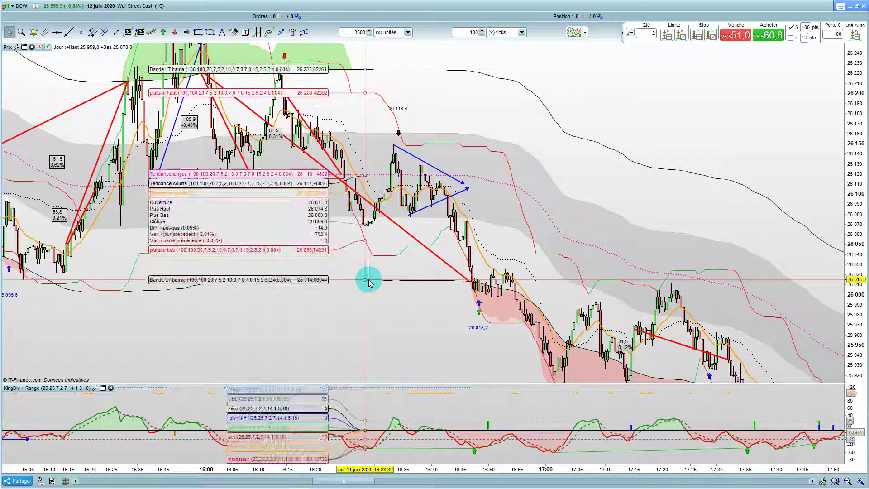
left_click_drag(517, 360, 348, 261)
left_click_drag(314, 199, 353, 188)
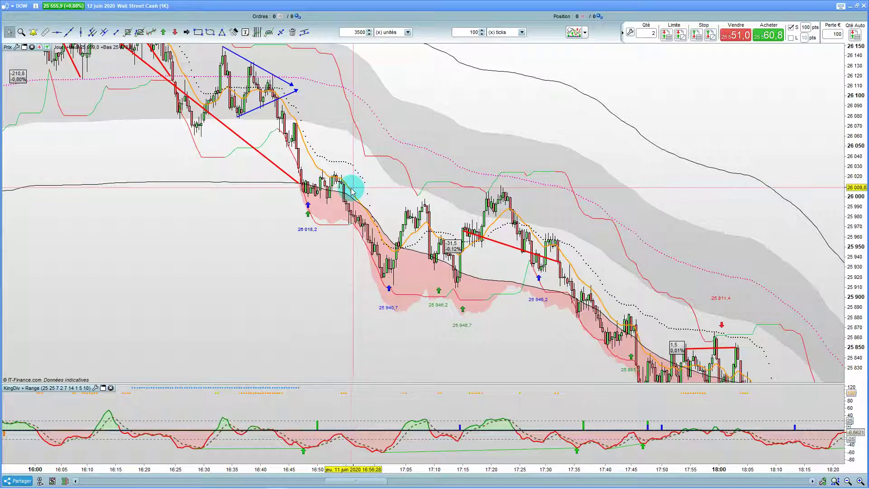
left_click_drag(271, 213, 346, 330)
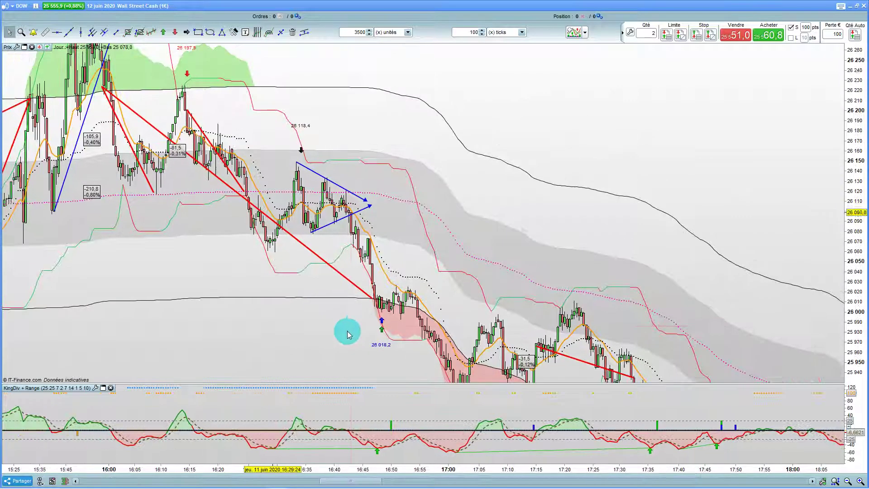
left_click_drag(355, 293, 211, 402)
left_click_drag(216, 445, 246, 422)
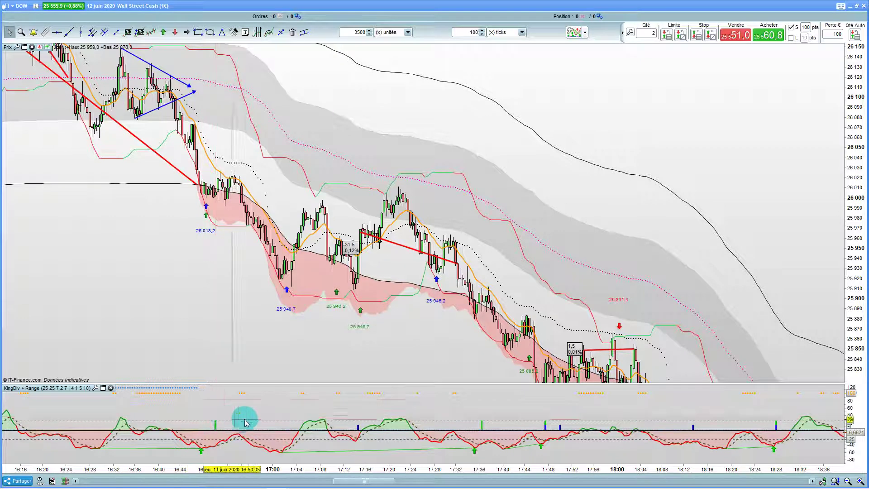
left_click_drag(392, 417, 291, 291)
left_click_drag(301, 233, 337, 195)
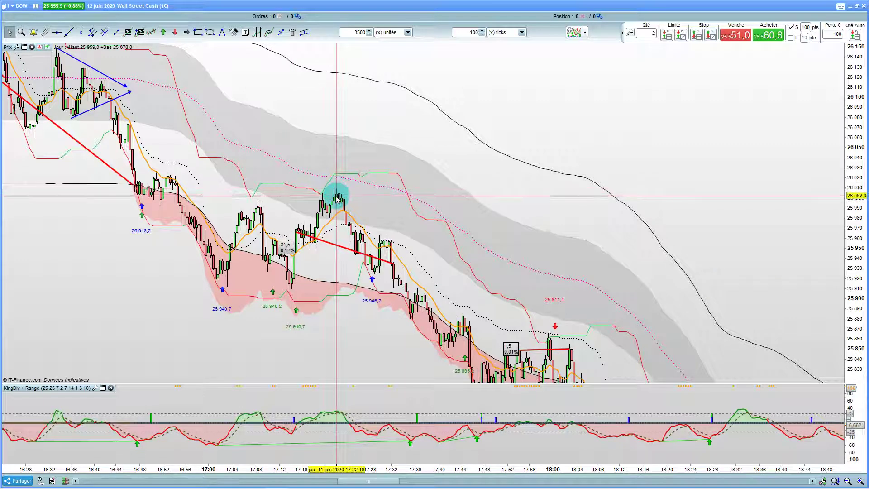
left_click(110, 33)
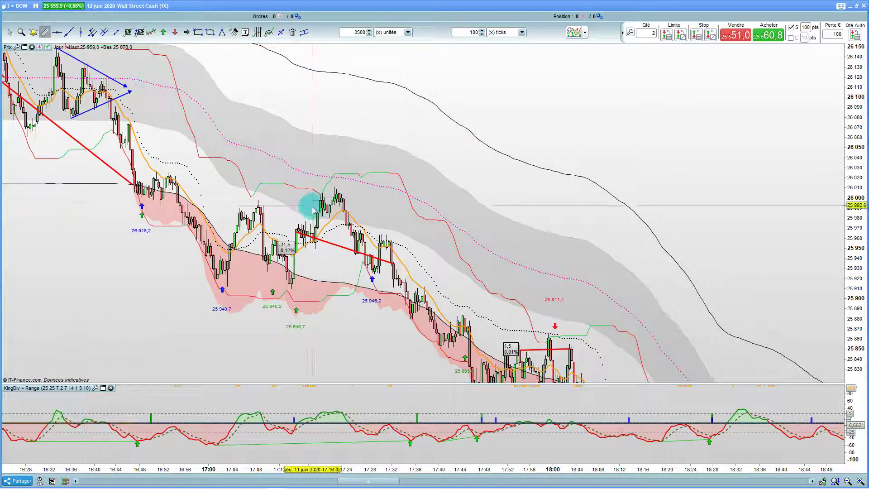
left_click_drag(296, 230, 352, 231)
right_click(325, 266)
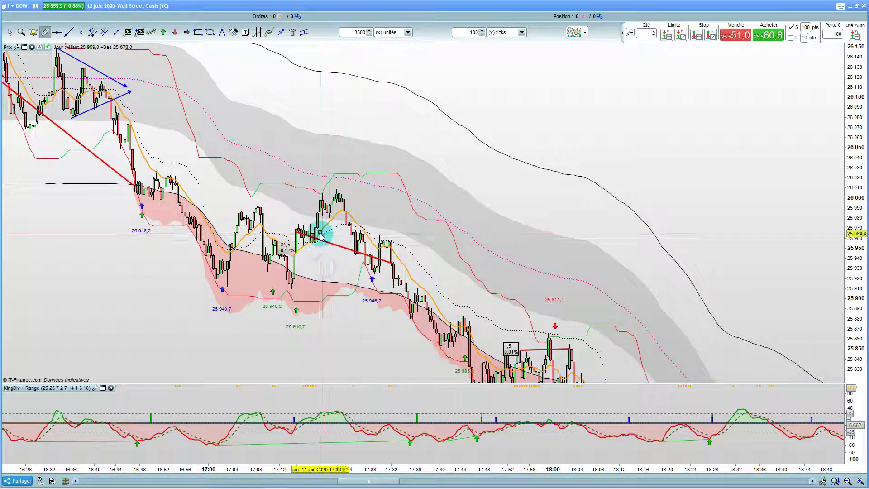
right_click(336, 270)
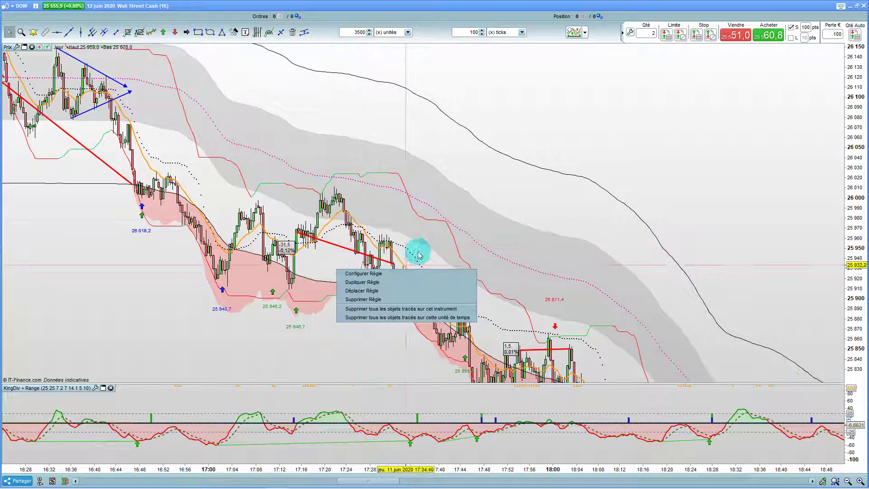
left_click(474, 213)
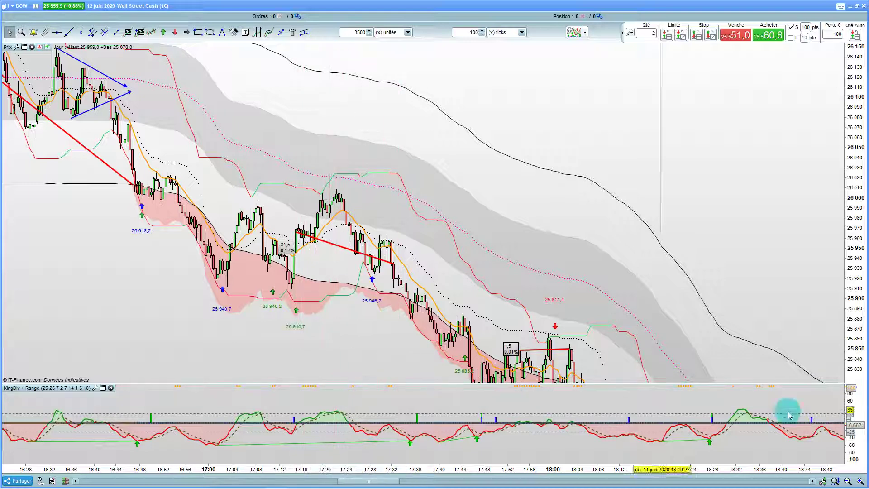
Rescale the KingDiv indicator's vertical axis and draw two rising blue arrows around the 17:15–17:22 advance, ending at about 26 022 and 26 038.
left_click_drag(858, 400, 858, 411)
left_click(186, 32)
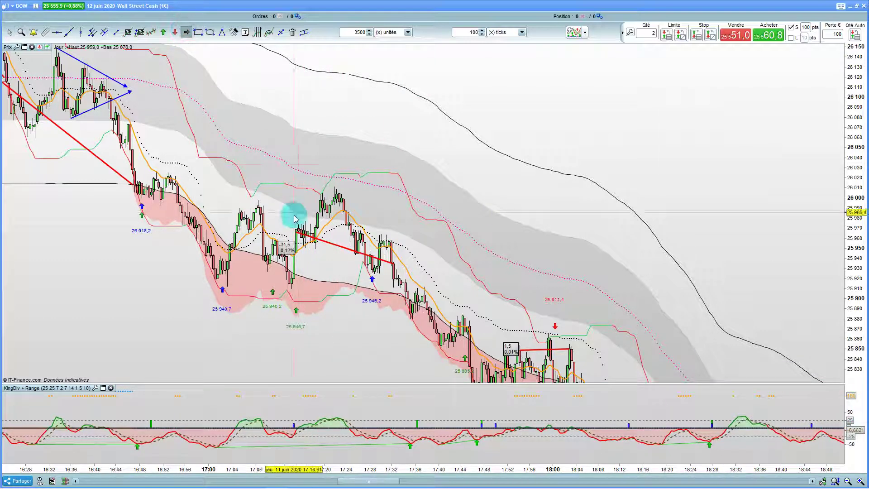
left_click_drag(315, 249, 356, 177)
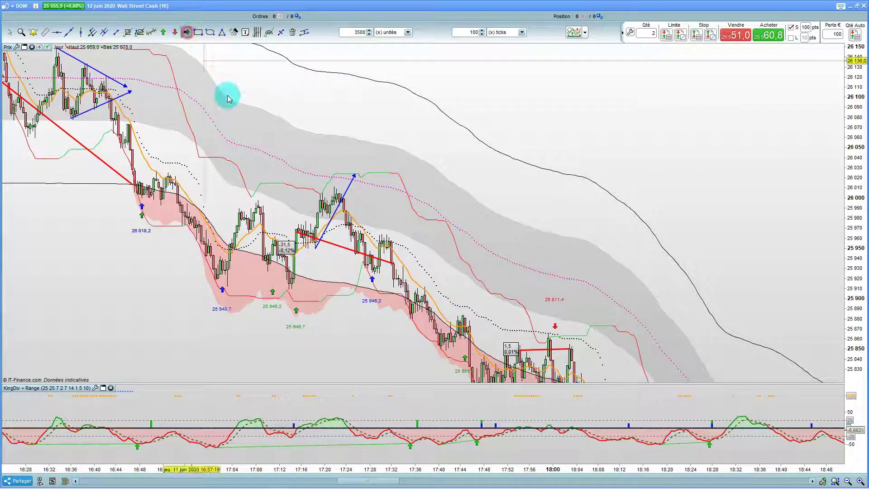
mouse_move(298, 228)
left_mouse_down()
mouse_move(346, 178)
mouse_move(353, 163)
mouse_move(344, 165)
left_mouse_up()
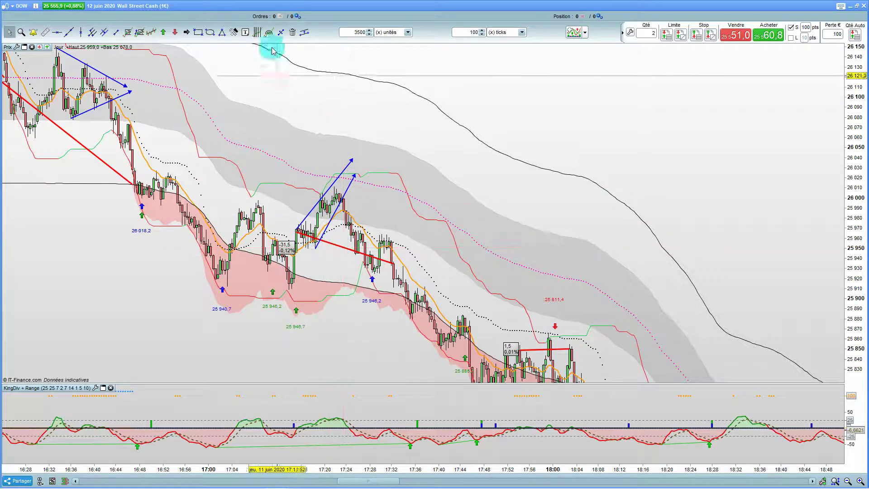
Shorten the 17:15 trade's measured move so that it ends at about 17:25 near 25 963.
left_click(383, 260)
left_click_drag(393, 262, 351, 233)
left_click(286, 234)
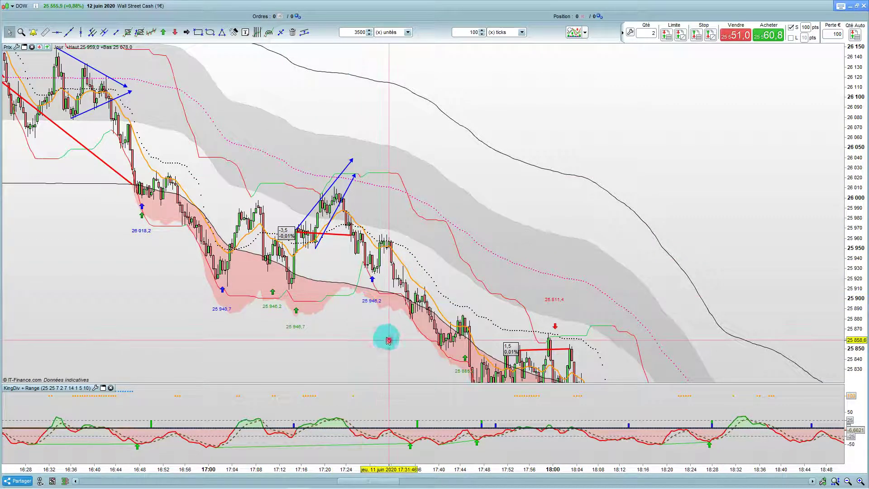
left_click_drag(388, 339, 326, 291)
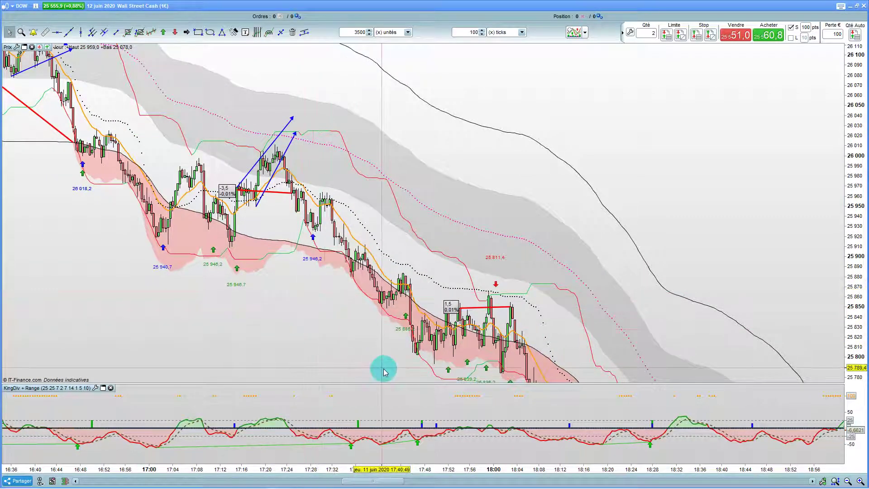
Draw a blue rectangle from about 17:43 to 18:29 between about 25 795 and 25 870, covering the trade measured around 17:54–18:03.
left_click_drag(389, 373, 348, 286)
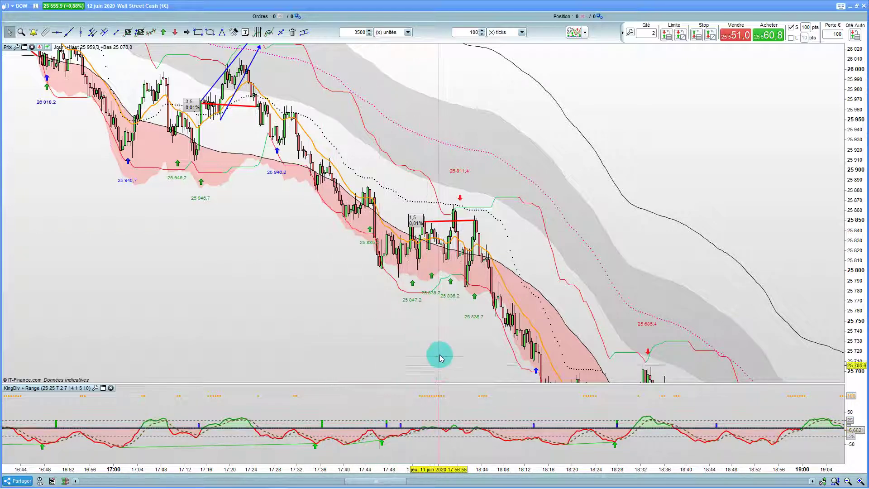
scroll(422, 232, "up", 1)
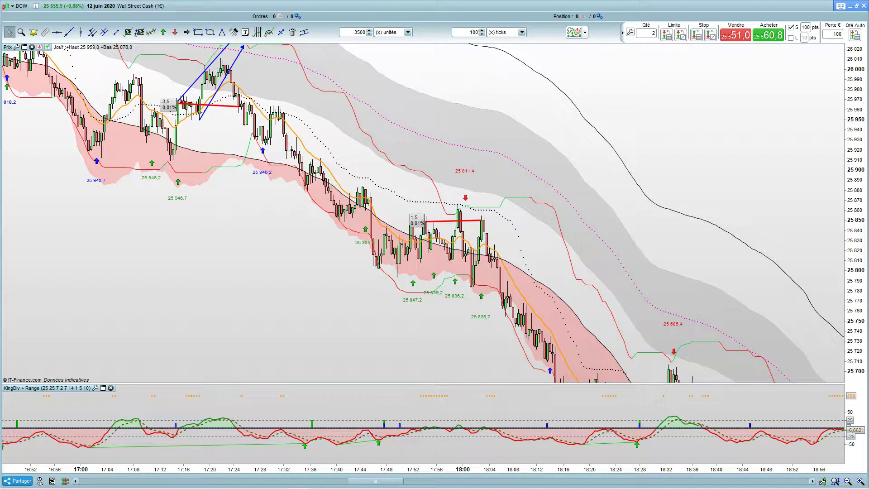
left_click(476, 255)
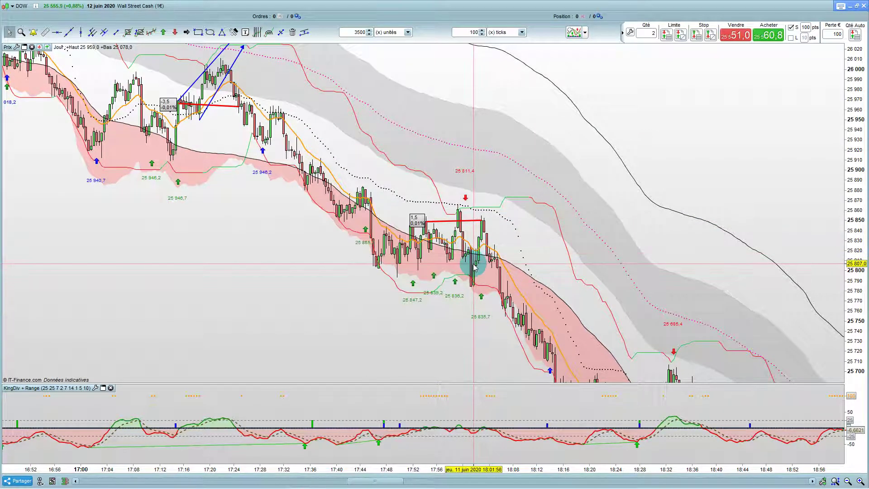
left_click_drag(450, 335, 262, 195)
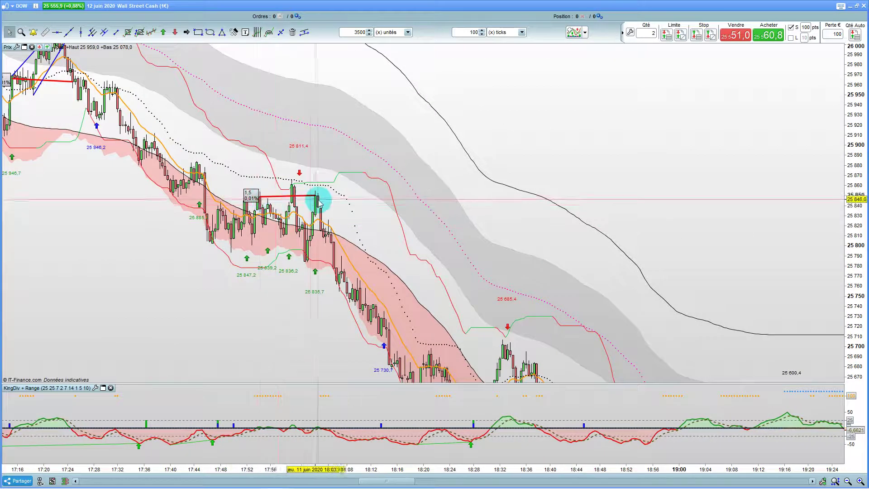
left_click_drag(260, 199, 304, 267)
left_click_drag(318, 202, 395, 287)
left_click_drag(405, 334, 337, 239)
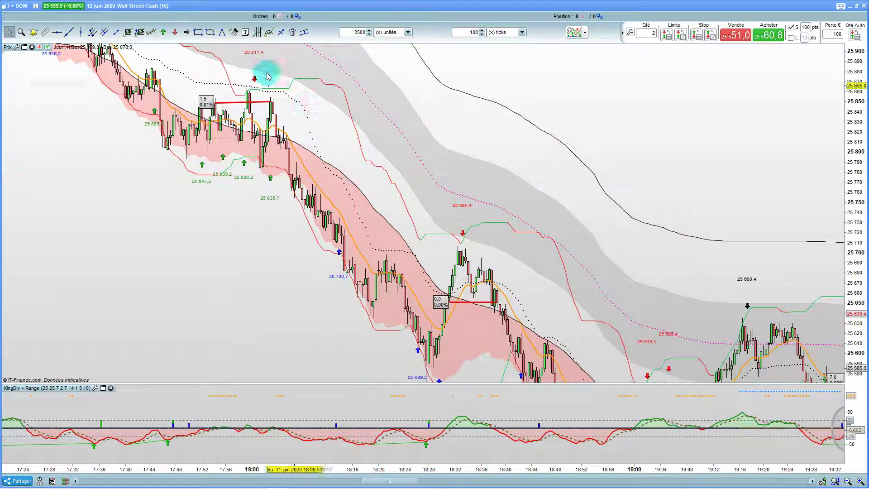
left_click(199, 33)
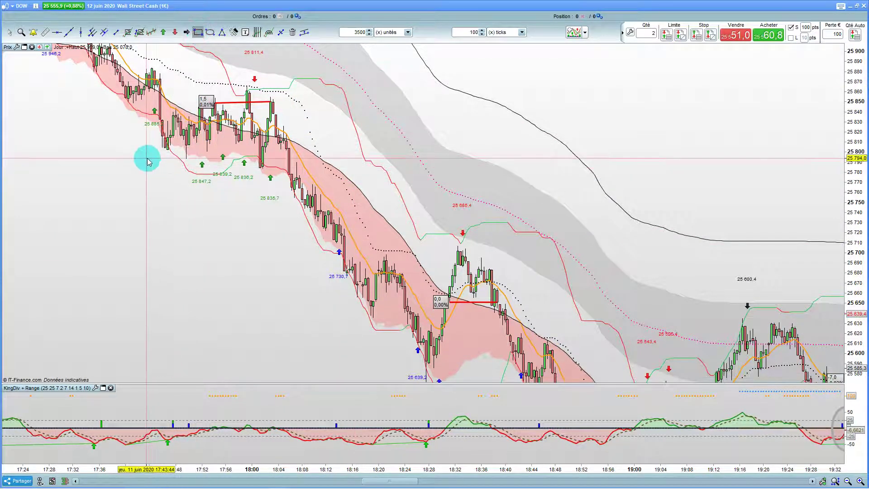
left_click_drag(143, 157, 438, 86)
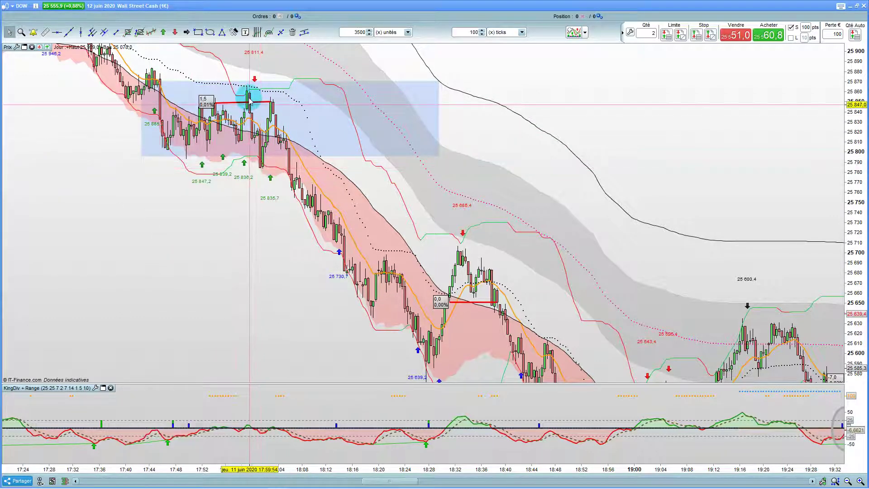
left_click(244, 81)
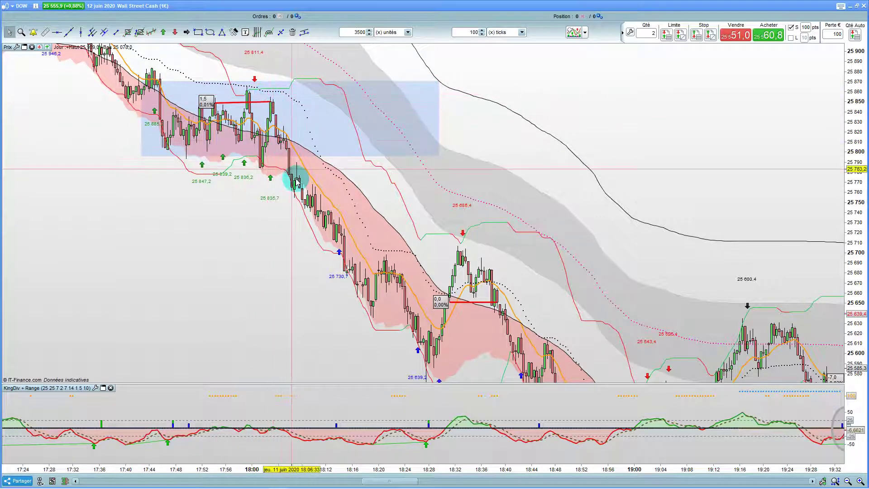
Examine the signals and measured exits of the 18:32 trade, the two trades after 19:00 and the short entry near 19:34.
left_click_drag(327, 315, 234, 255)
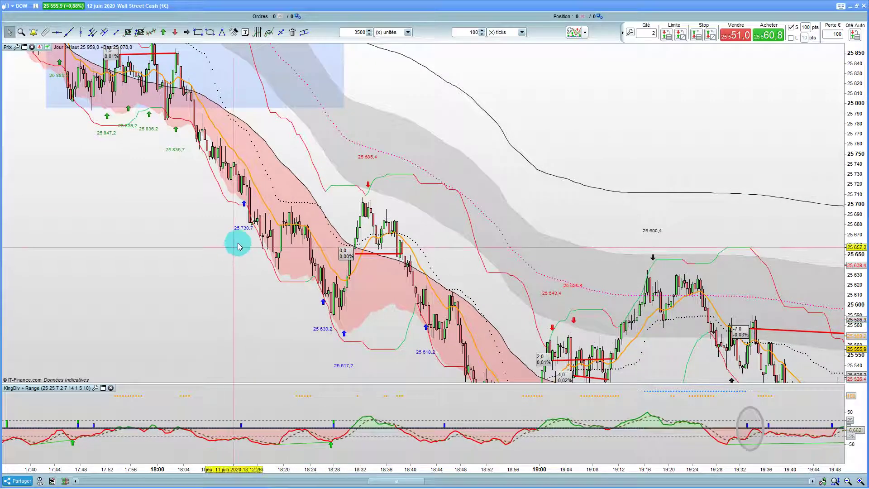
left_click_drag(312, 332, 285, 295)
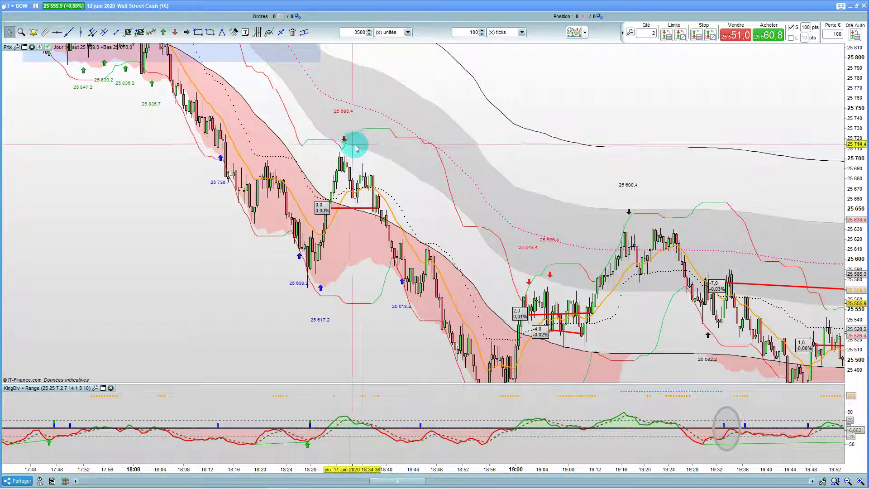
left_click(382, 213)
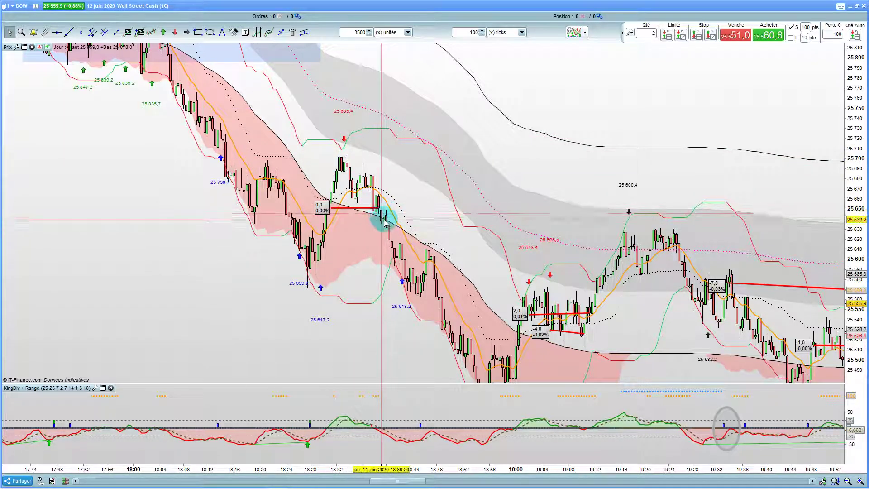
left_click_drag(439, 349, 317, 230)
scroll(374, 301, "up", 2)
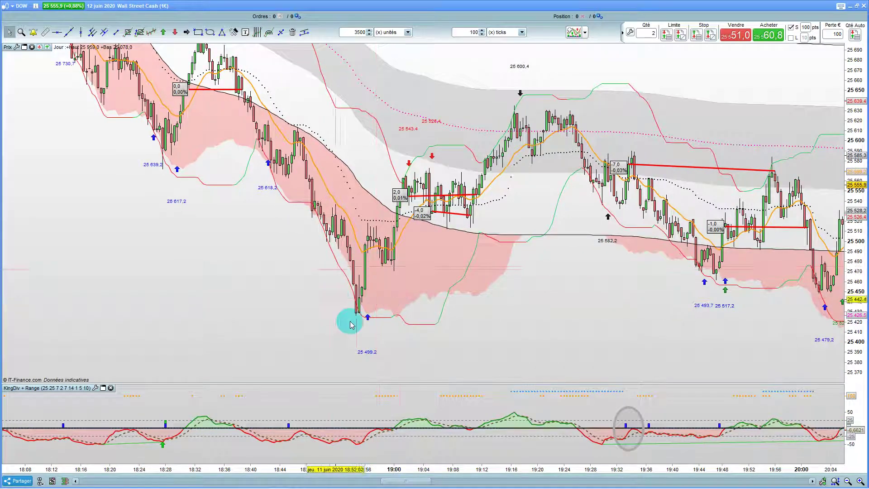
left_click_drag(514, 252, 448, 285)
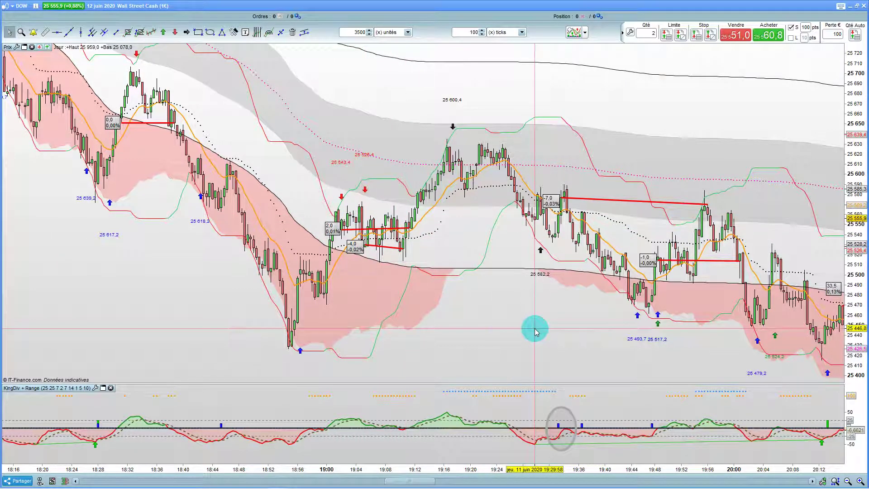
left_click_drag(534, 311, 349, 305)
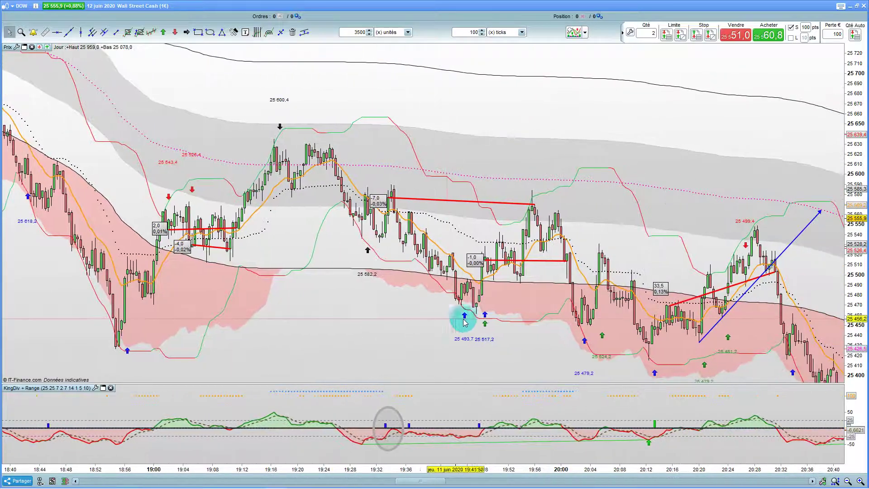
left_click_drag(520, 362, 381, 287)
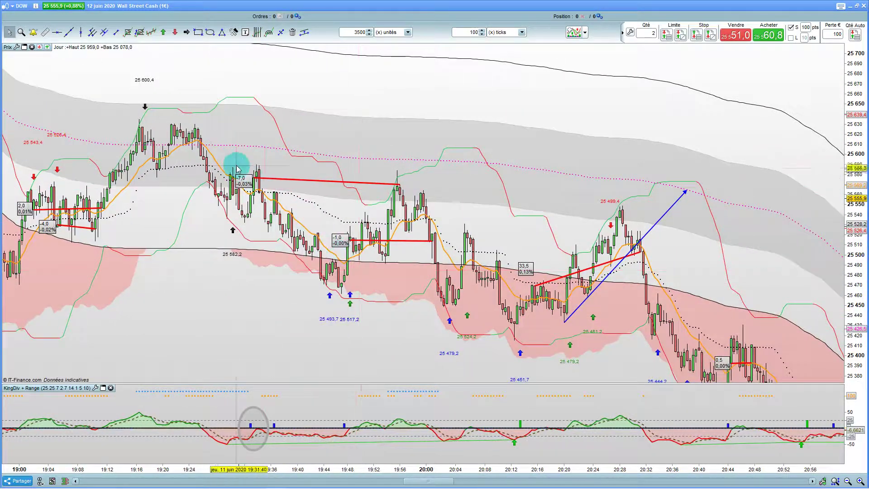
left_click(256, 180)
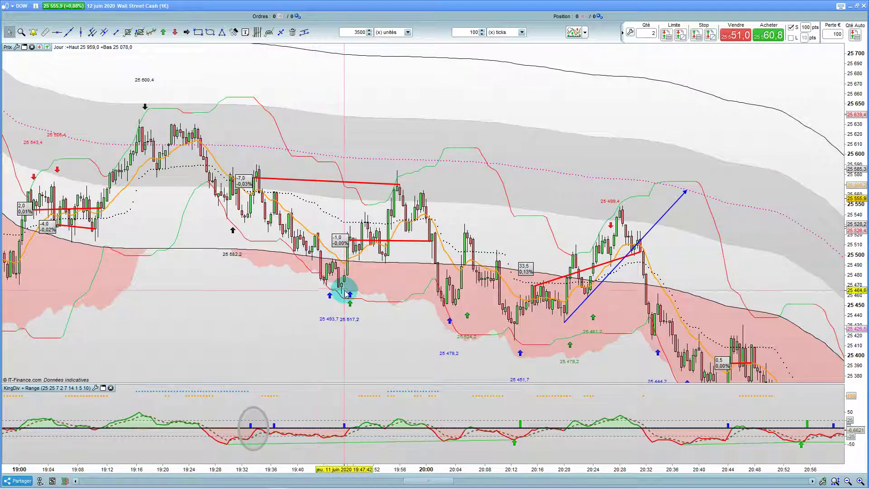
Measure the drop from the 19:34 short entry to the 19:47 low and the rebound to about 19:56.
left_click(45, 30)
left_click_drag(257, 172, 345, 294)
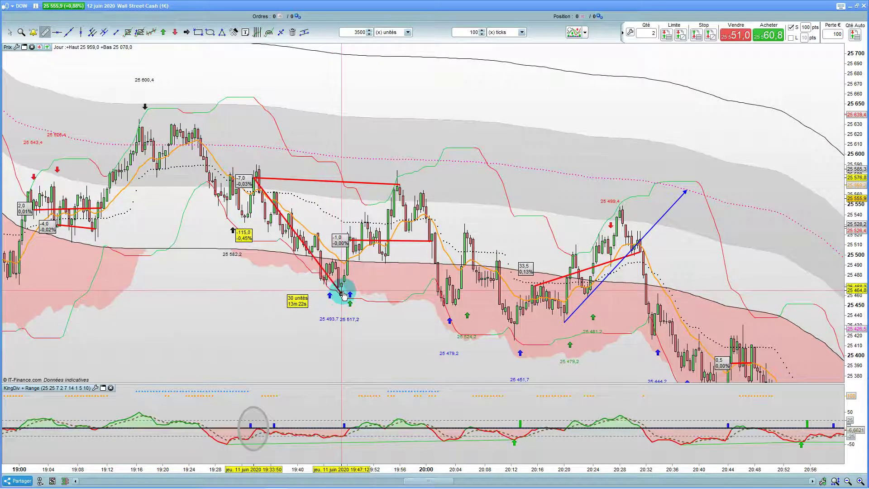
mouse_move(345, 294)
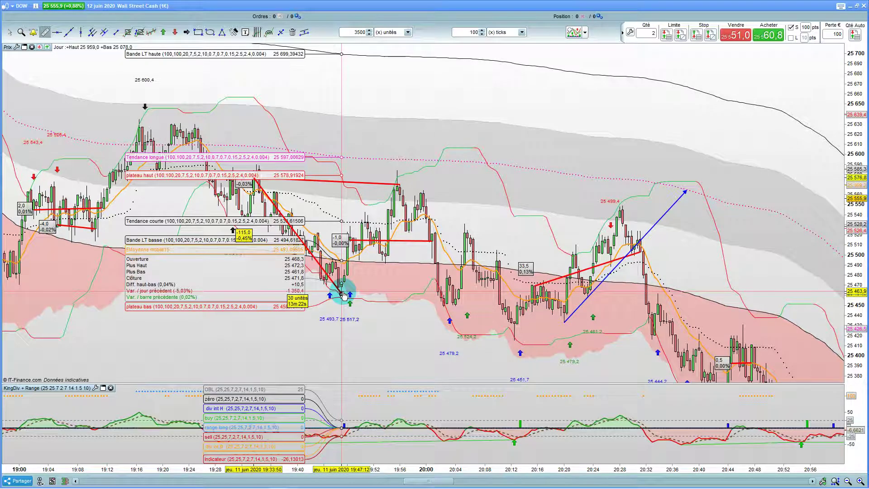
left_click_drag(344, 295, 398, 184)
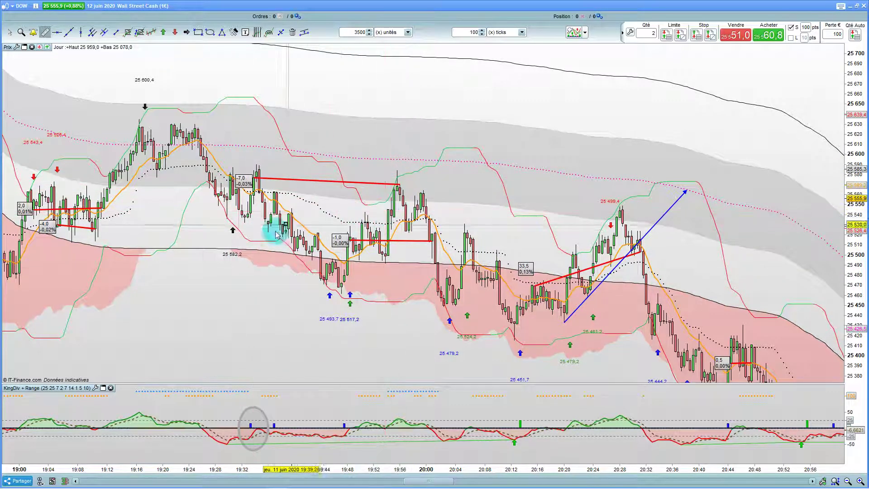
key("Escape")
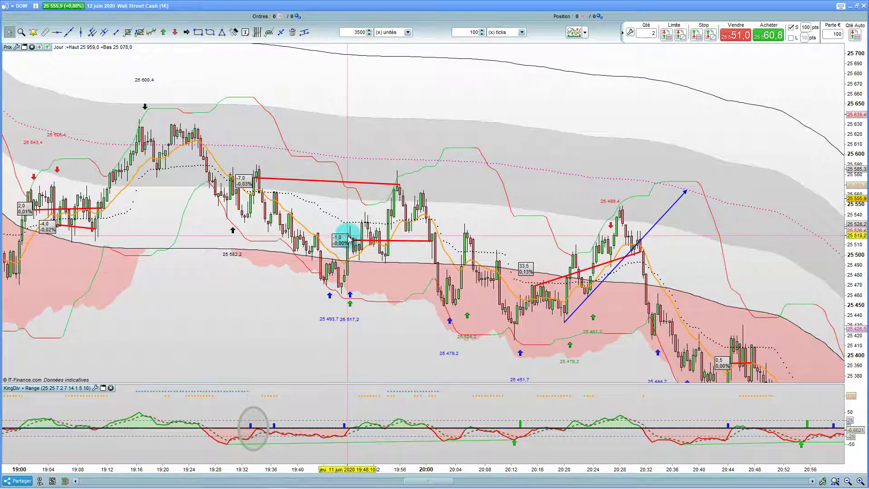
Draw a rising blue arrow from the 19:47 low near 25 461 to about 25 557 at roughly 20:07.
left_click(186, 34)
mouse_move(341, 295)
left_mouse_down()
mouse_move(457, 202)
mouse_move(478, 197)
left_mouse_up()
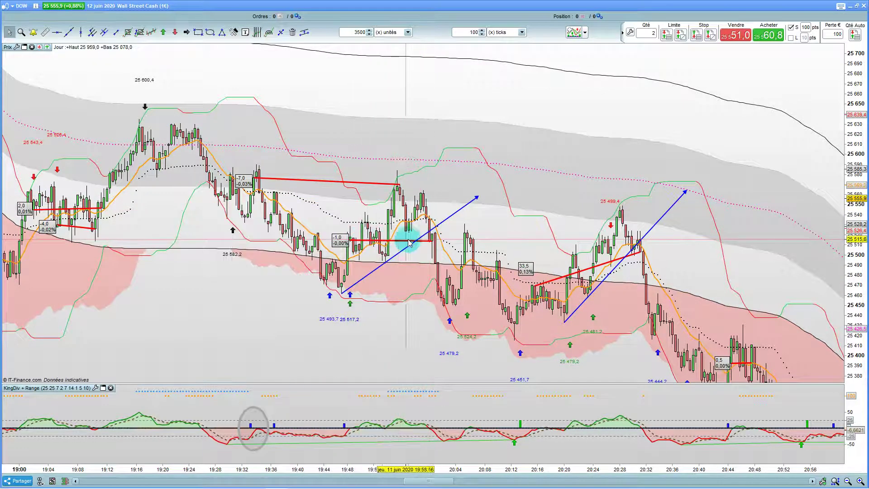
Draw a rectangle around the 20:44 trade, spanning about 20:44 to 20:55 between about 25 370 and 25 420.
left_click_drag(485, 323, 334, 229)
left_click_drag(446, 300, 383, 327)
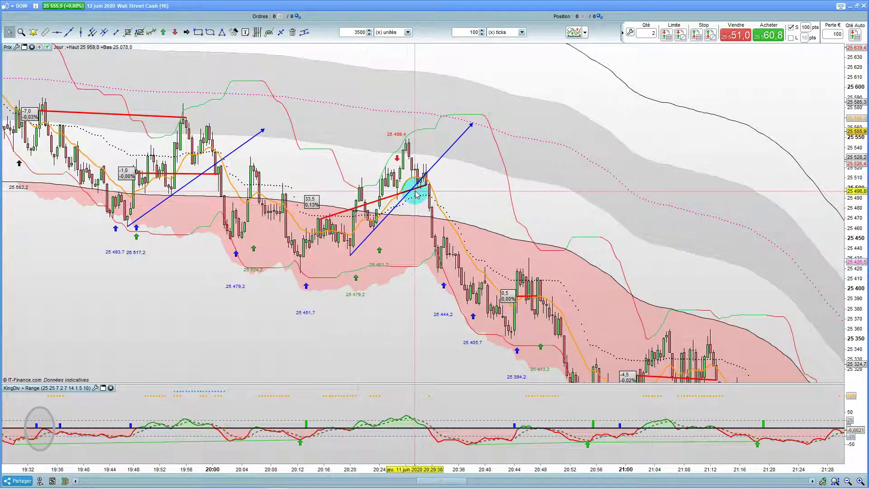
left_click_drag(234, 313, 397, 355)
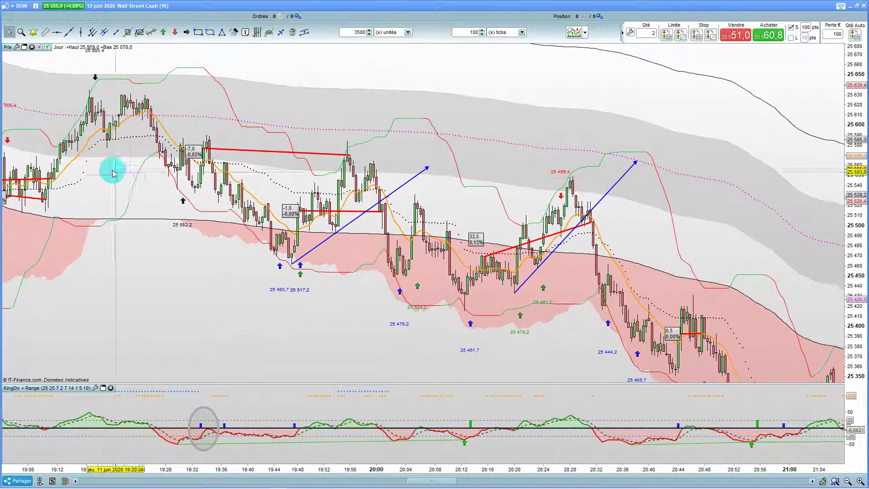
left_click_drag(469, 224, 430, 212)
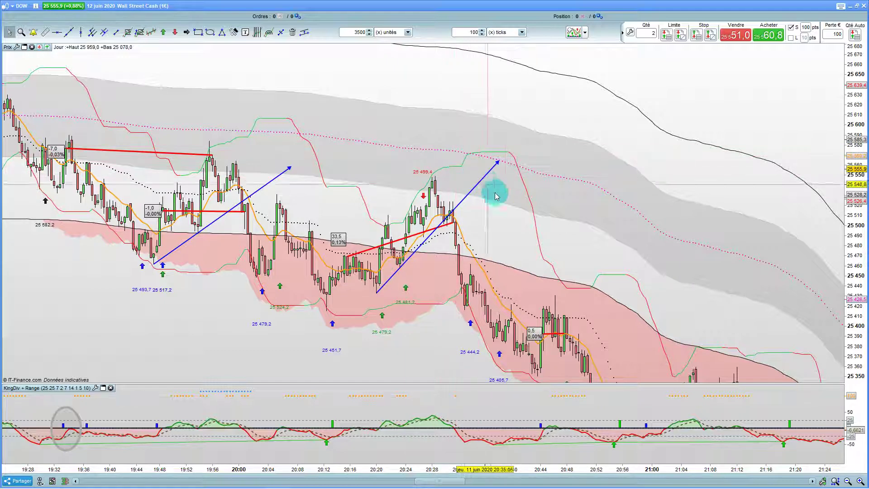
left_click_drag(515, 257, 370, 243)
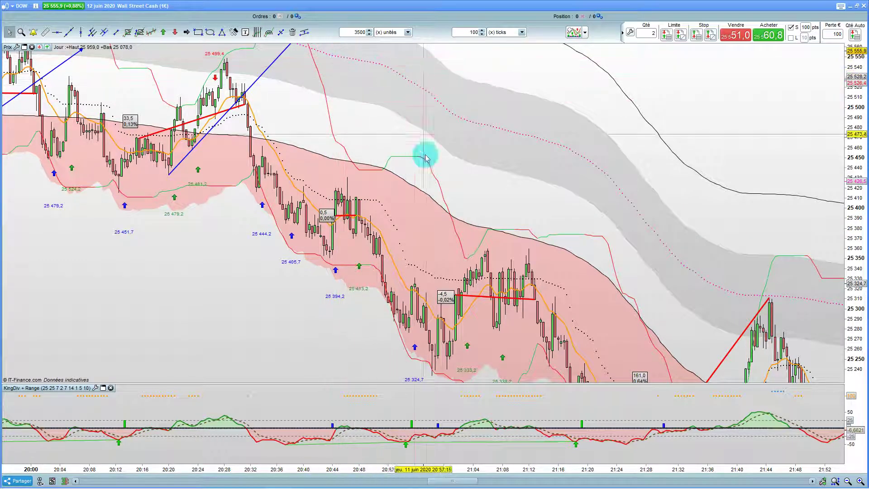
left_click_drag(424, 265, 374, 196)
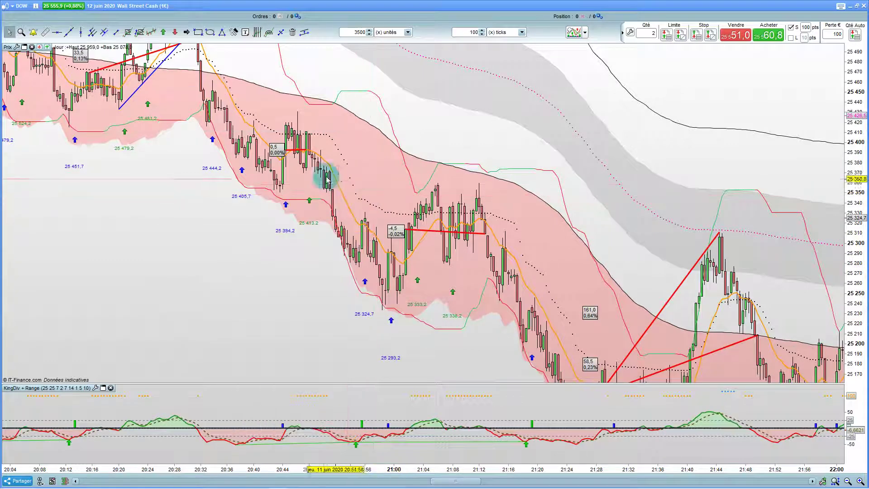
left_click(201, 35)
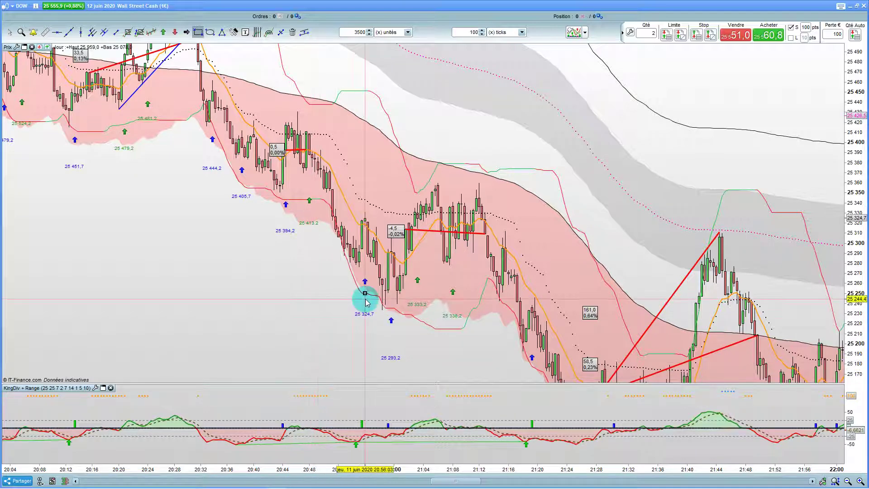
mouse_move(283, 119)
left_mouse_down()
mouse_move(339, 186)
mouse_move(338, 177)
mouse_move(355, 171)
left_mouse_up()
left_click(299, 135)
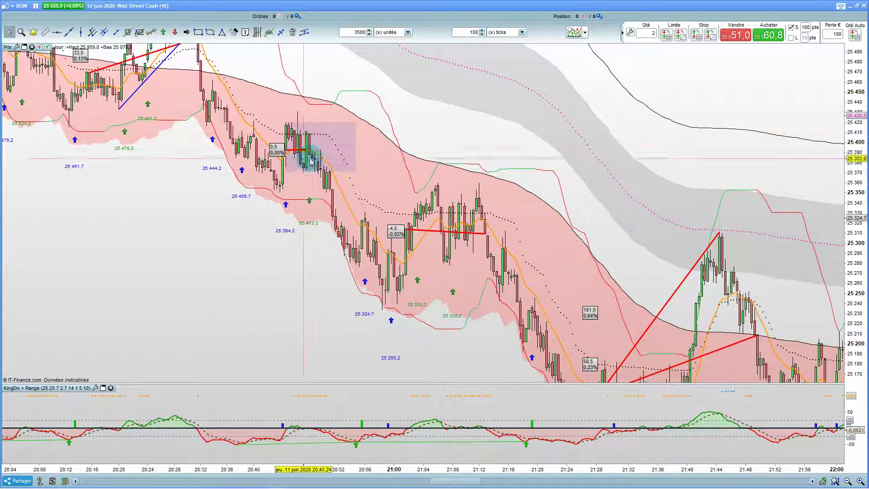
Inspect the candle values around 20:50 and the KingDiv range signals beneath the 20:44 and 21:02 trades.
left_click(325, 186)
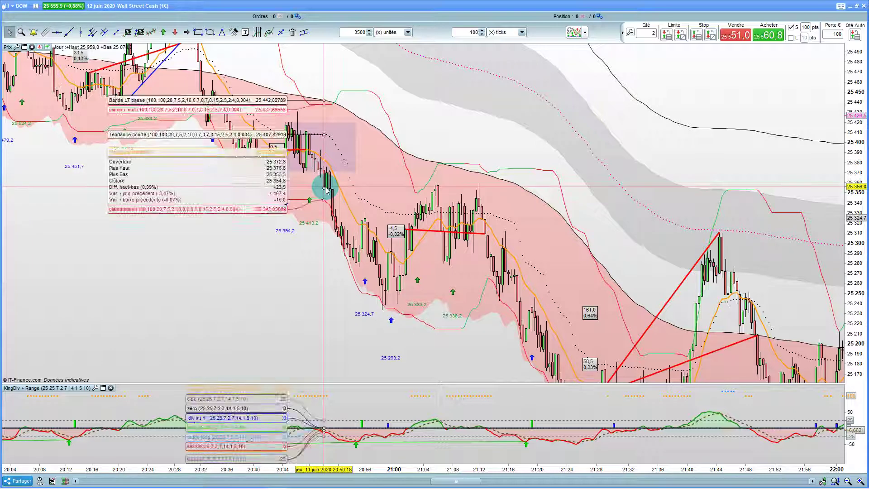
left_click(329, 194)
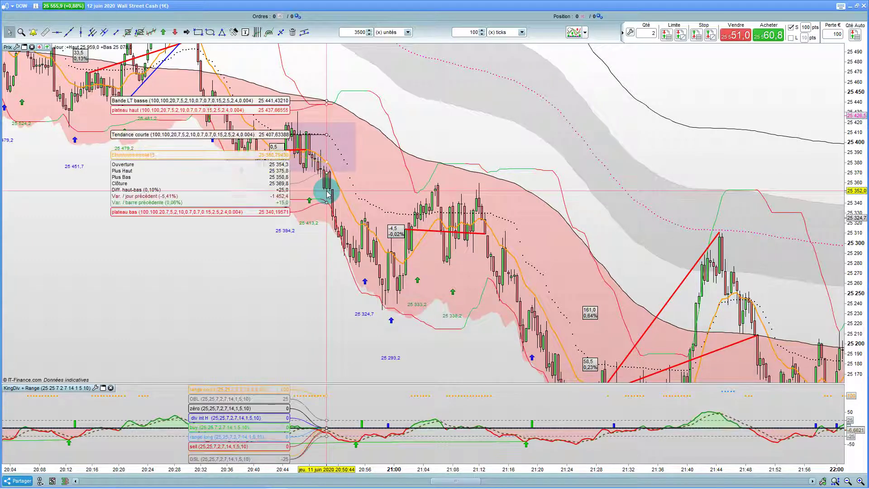
left_click_drag(448, 295, 277, 273)
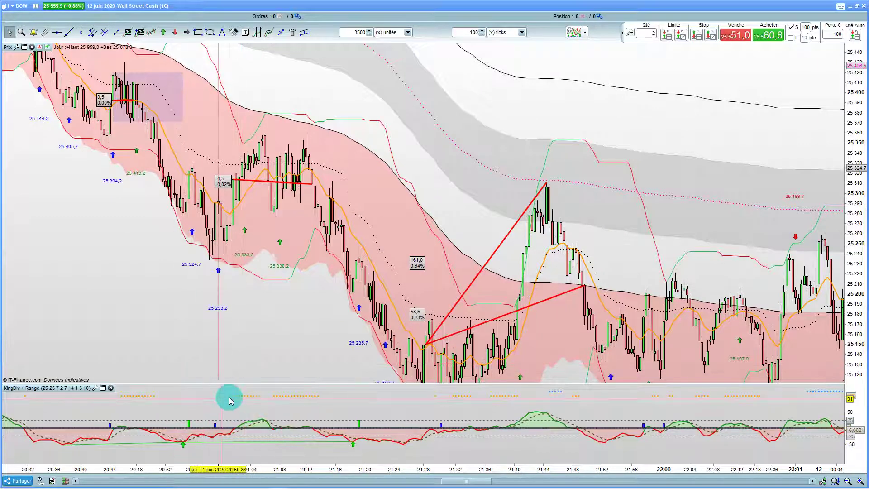
left_click_drag(171, 276, 219, 341)
left_click(218, 342)
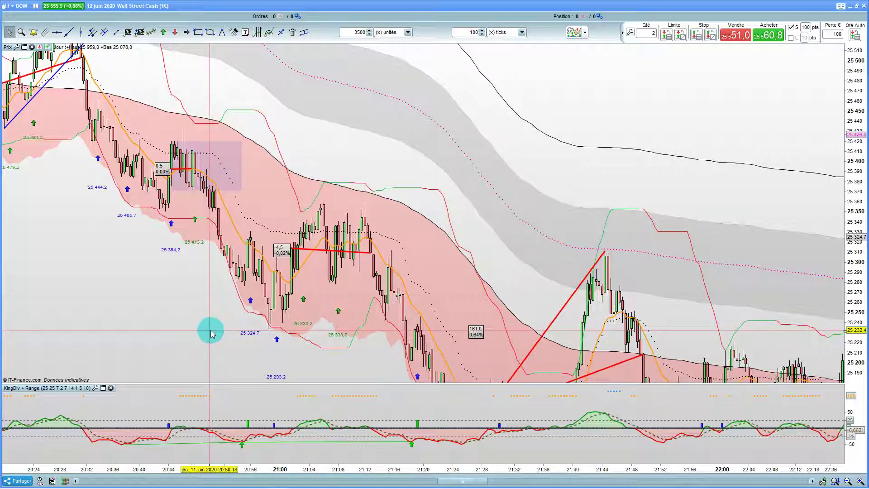
mouse_move(216, 326)
left_mouse_down()
mouse_move(181, 140)
mouse_move(194, 156)
mouse_move(192, 141)
mouse_move(224, 150)
mouse_move(193, 182)
mouse_move(201, 170)
mouse_move(114, 105)
mouse_move(168, 158)
mouse_move(208, 156)
mouse_move(190, 274)
left_mouse_up()
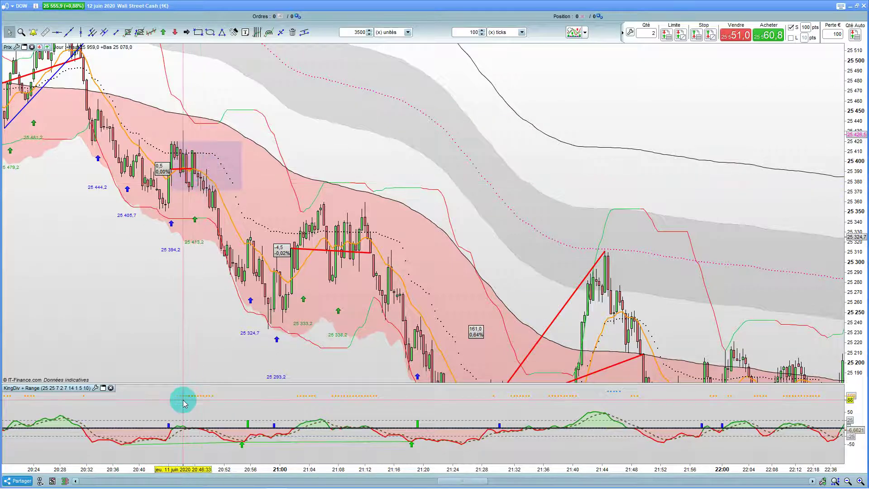
left_click_drag(205, 400, 290, 248)
Examine the signals leading to the 21:28 long entry and the starting point of its two measured moves.
left_click_drag(340, 338, 245, 163)
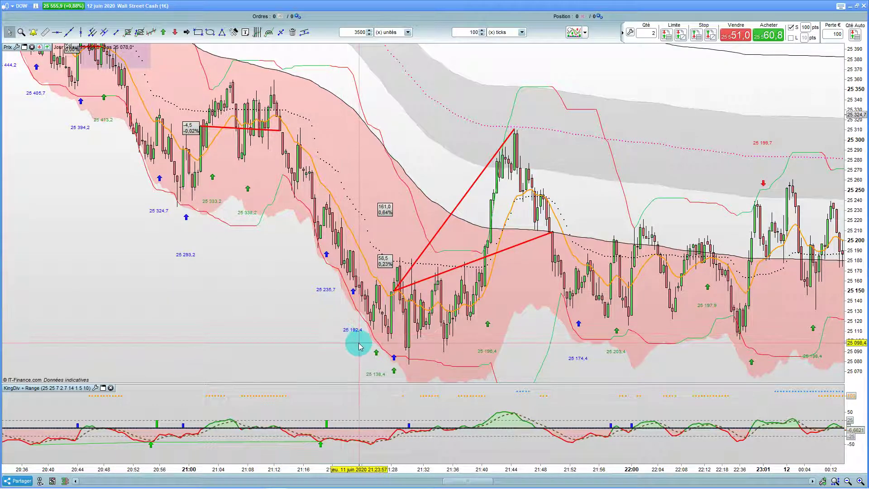
left_click_drag(360, 341, 247, 283)
left_click(239, 246)
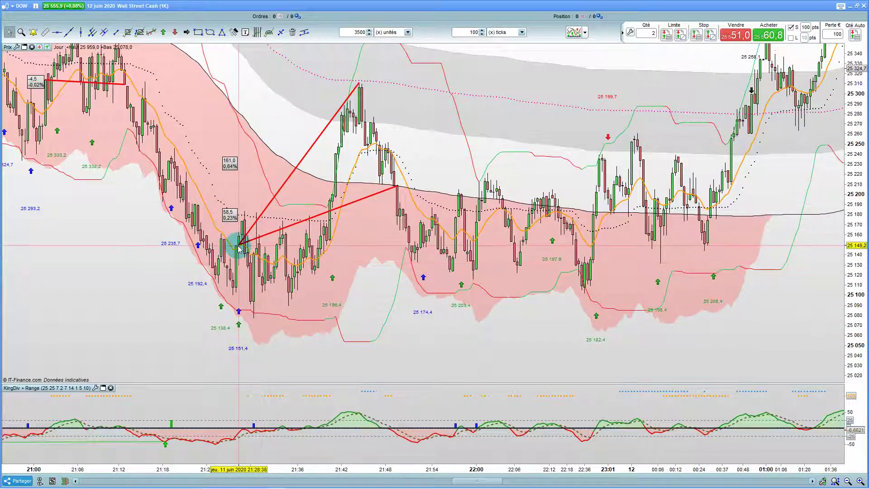
Draw a horizontal blue arrow beneath the KingDiv lows on 11 June, from about 20:37 to about 21:26.
left_click(295, 356)
left_click(167, 408)
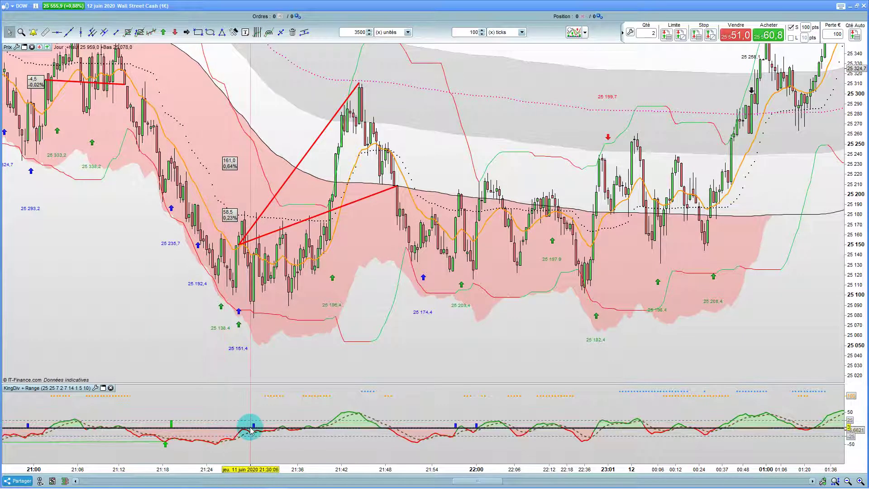
left_click_drag(253, 430, 342, 392)
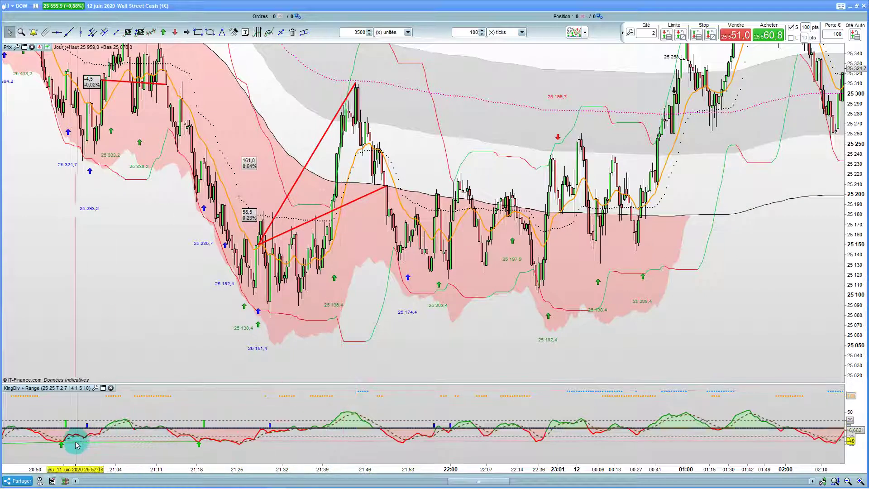
scroll(388, 392, "down", 3)
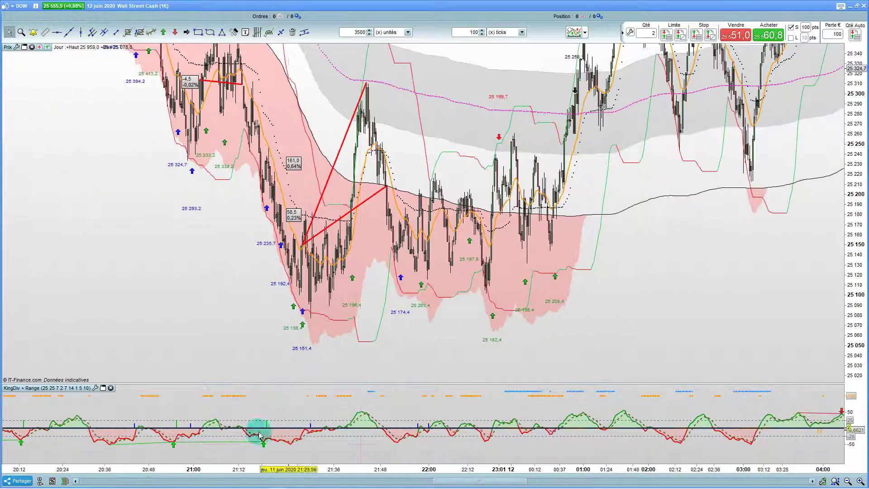
left_click_drag(116, 451, 110, 449)
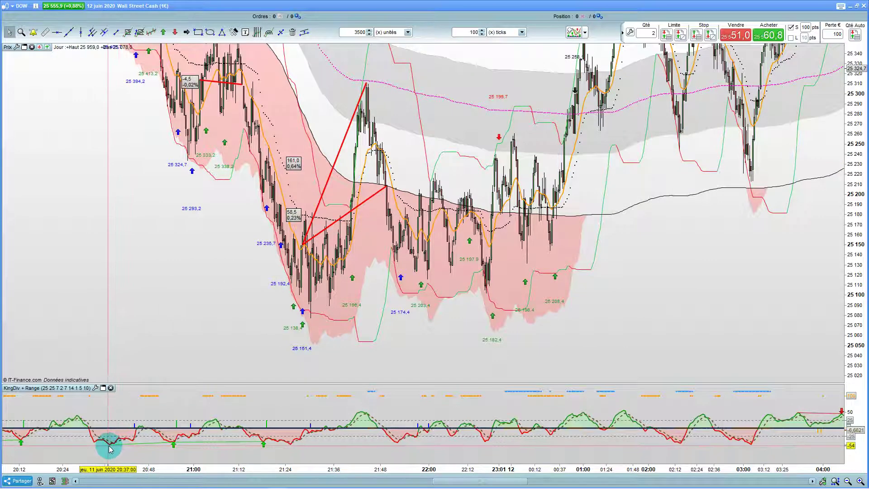
left_click(186, 32)
left_click_drag(110, 452, 290, 450)
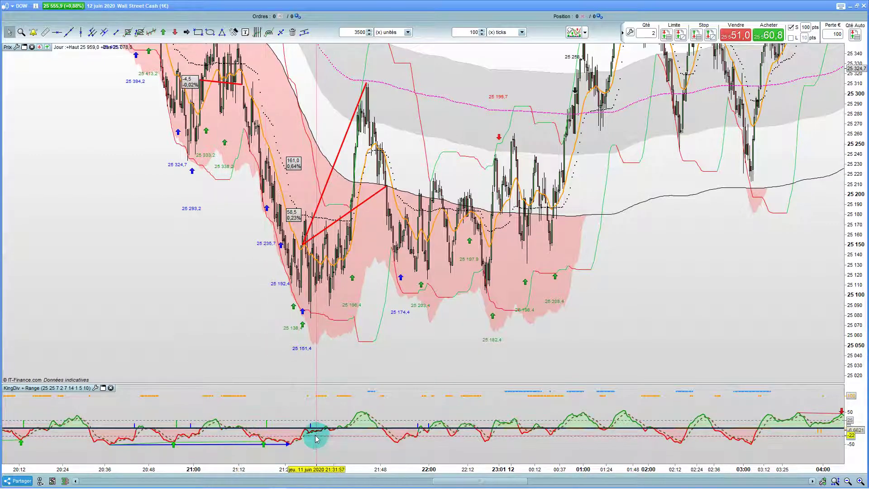
Add a vertical time line at about 21:30 on 11 June, at the blue KingDiv signal.
scroll(317, 243, "up", 2)
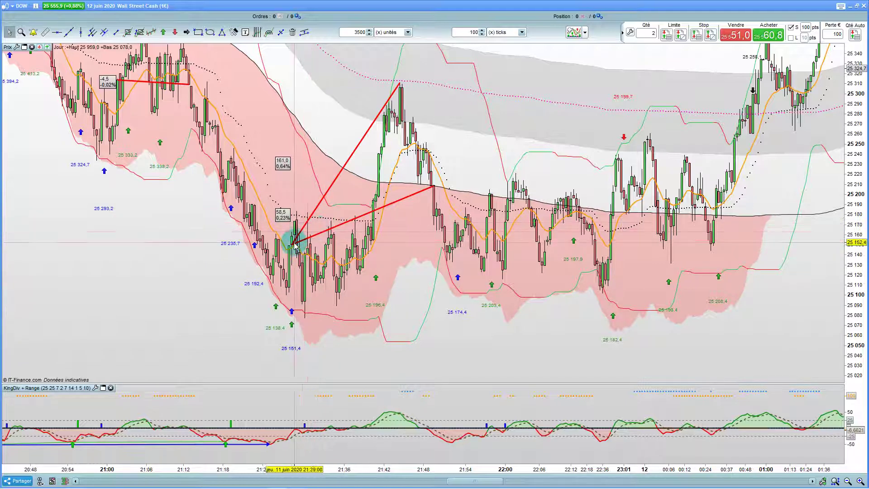
left_click(326, 248)
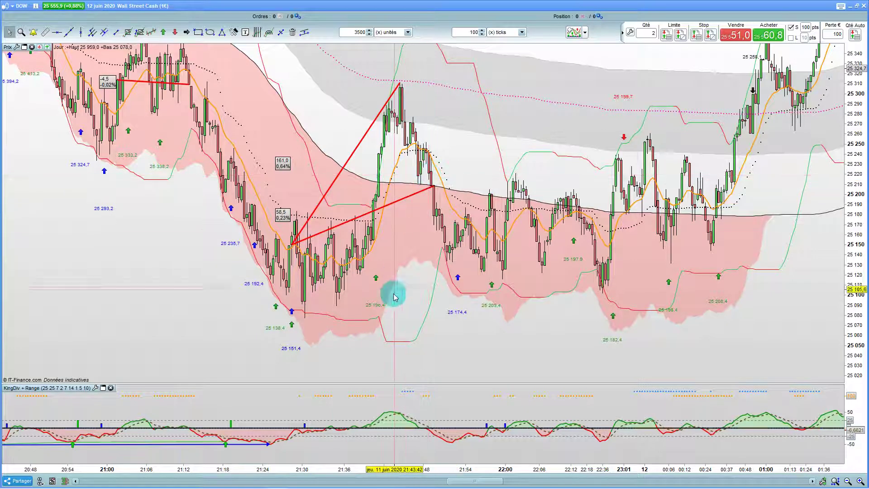
left_click(81, 34)
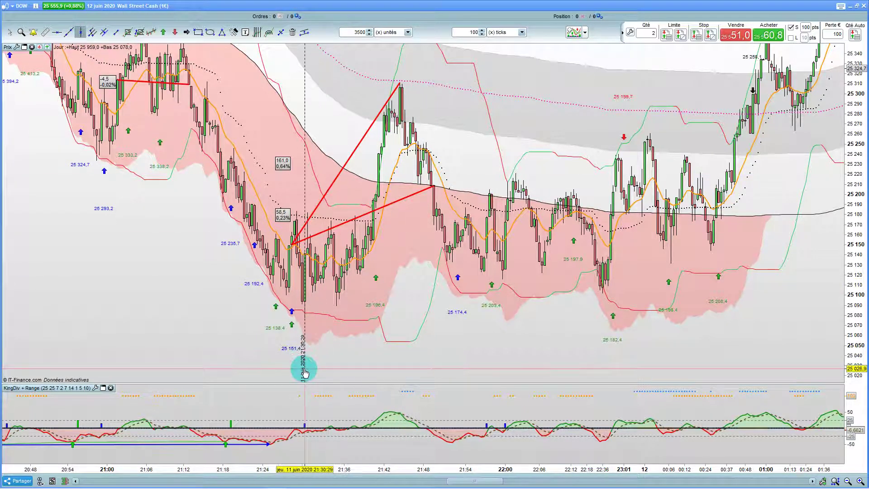
left_click(304, 371)
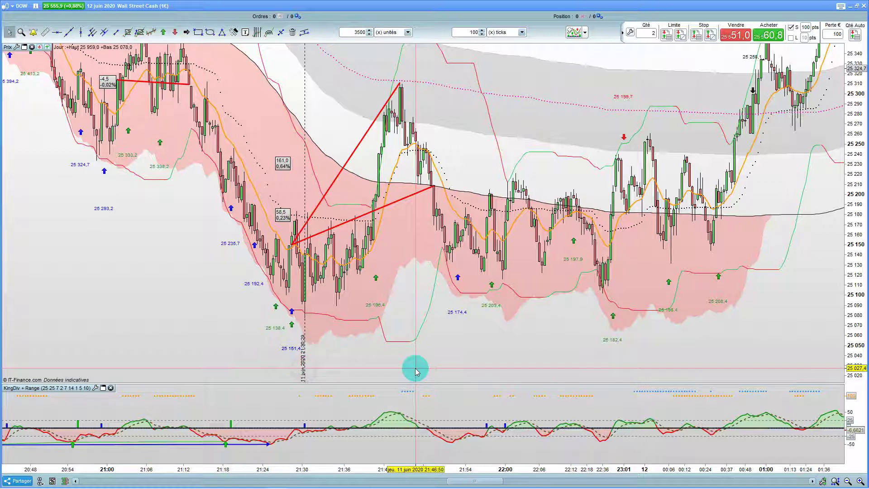
left_click(411, 329)
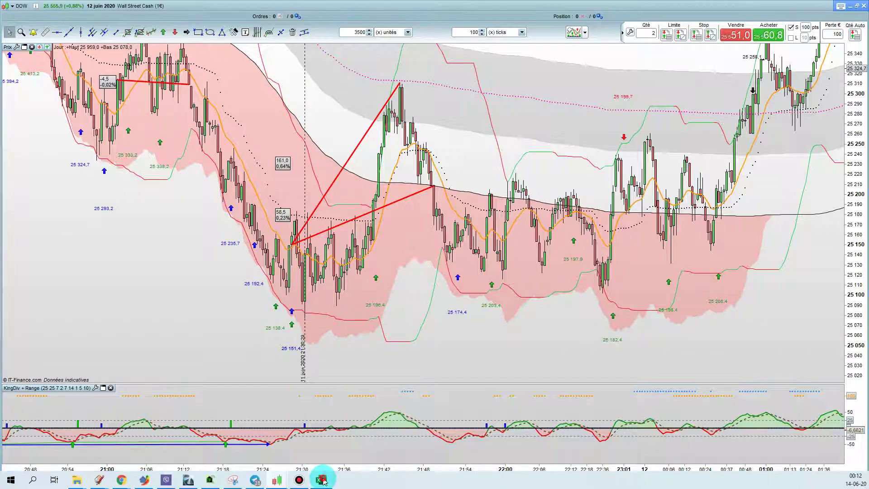
Review the June results on the Debriefing sheet in Excel and return to the Dow chart.
left_click(322, 482)
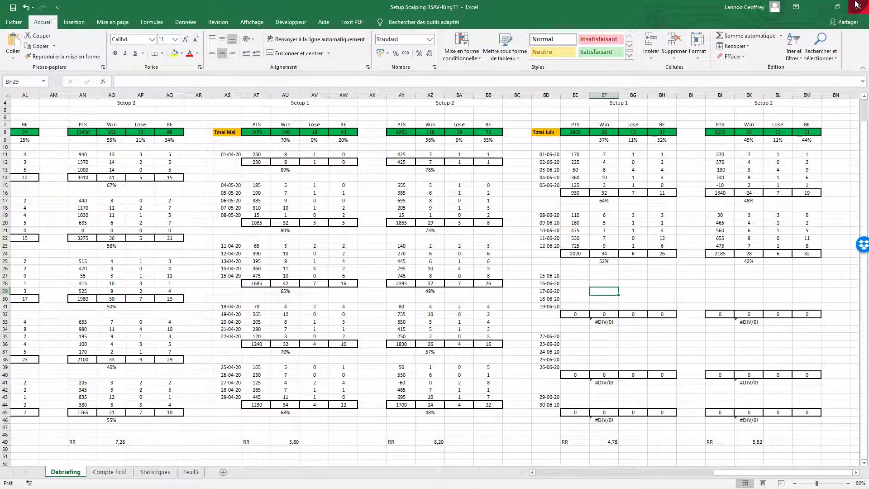
left_click(818, 4)
Measure the 12 June short from about 25 553 near 08:07 to about 25 421 near 08:21 and about 25 318 near 08:54.
left_click_drag(732, 307, 245, 294)
left_click_drag(659, 281, 238, 267)
left_click_drag(697, 256, 298, 253)
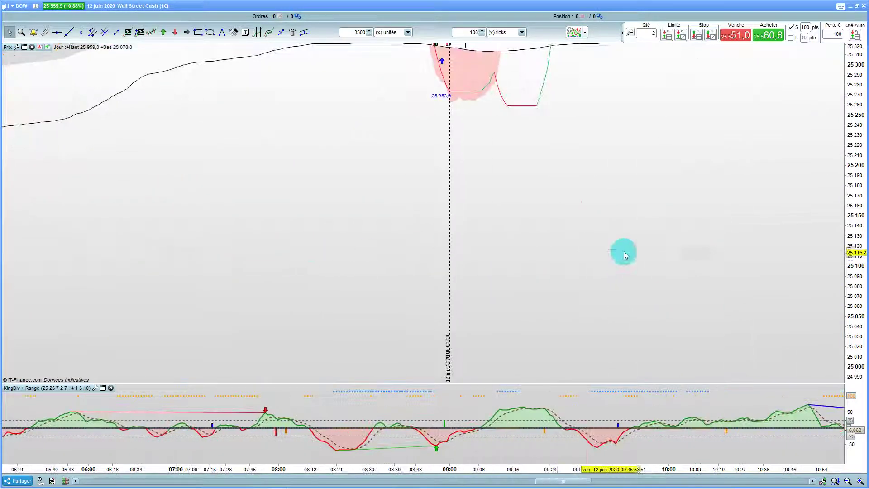
left_click_drag(587, 162, 553, 379)
mouse_move(552, 225)
left_mouse_down()
mouse_move(537, 332)
mouse_move(550, 234)
left_mouse_up()
left_click_drag(611, 238, 399, 147)
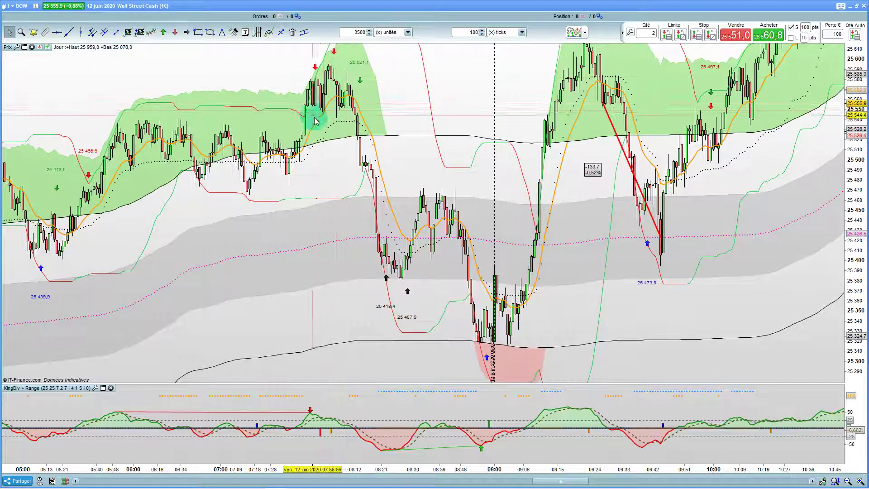
left_click(349, 89)
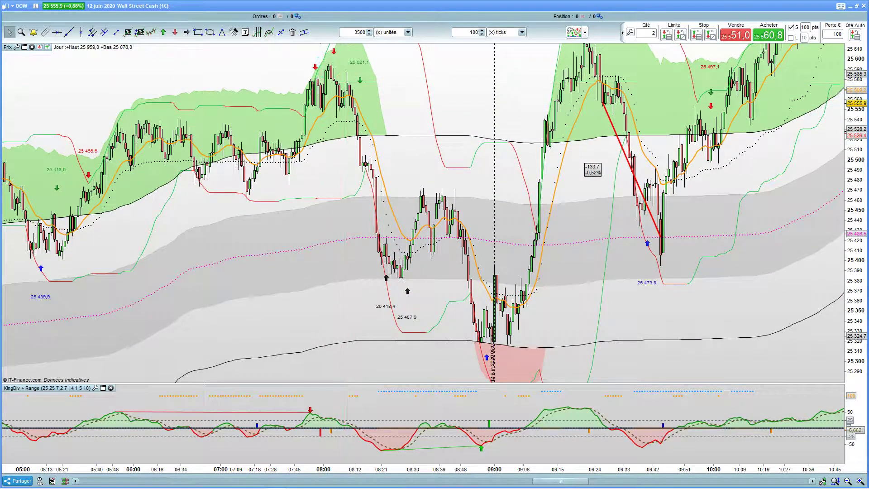
left_click(335, 79)
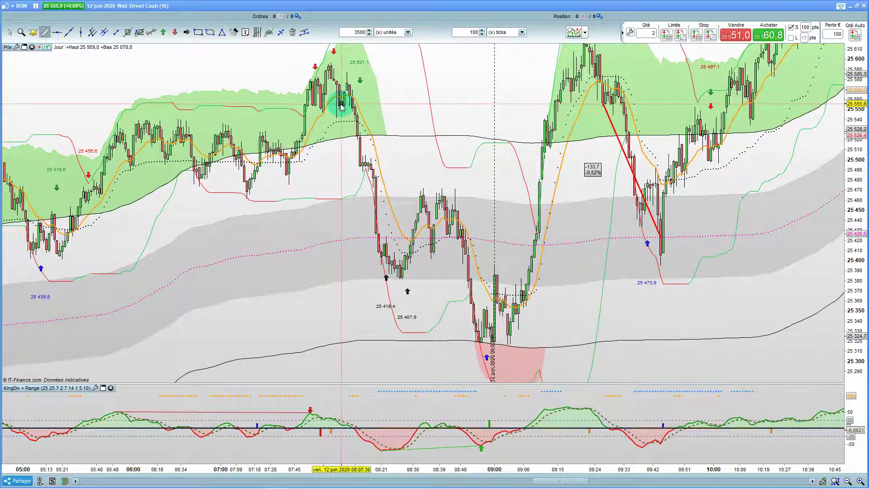
left_click_drag(339, 107, 382, 242)
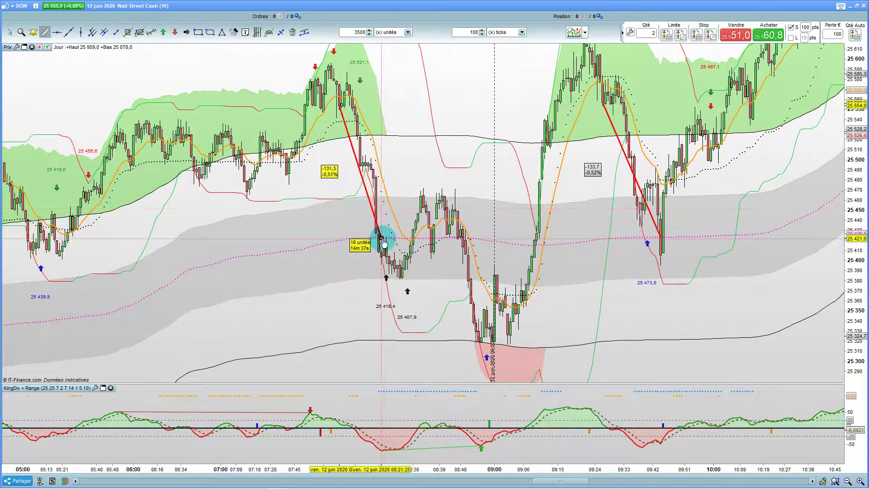
left_click(381, 239)
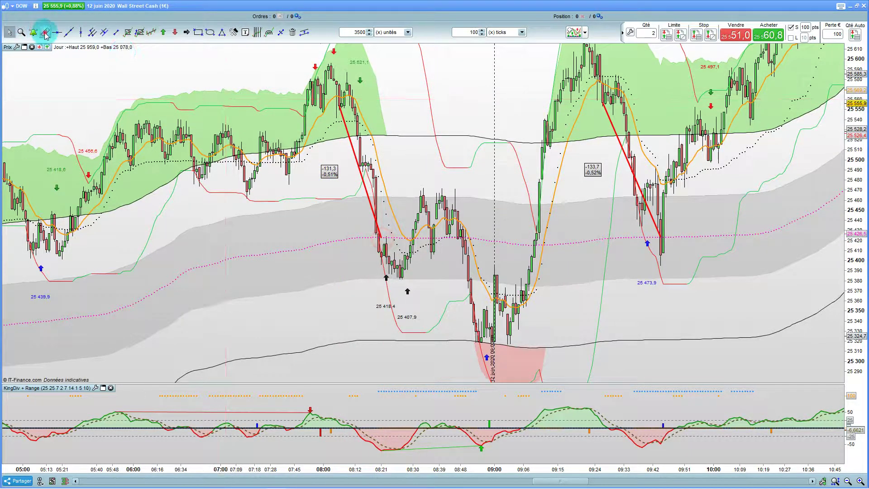
left_click(338, 107)
left_click_drag(338, 109, 479, 341)
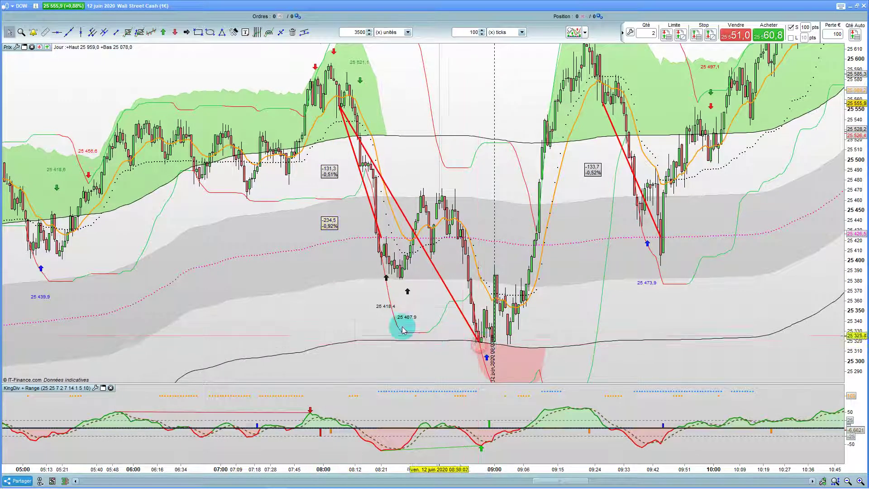
Examine the candles and long signal around the 09:00 line on 12 June.
left_click_drag(584, 310, 479, 290)
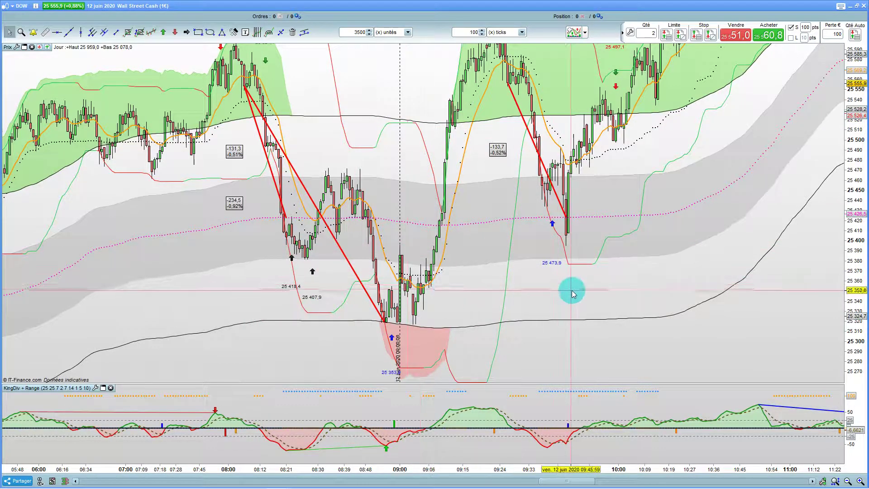
scroll(569, 291, "up", 1)
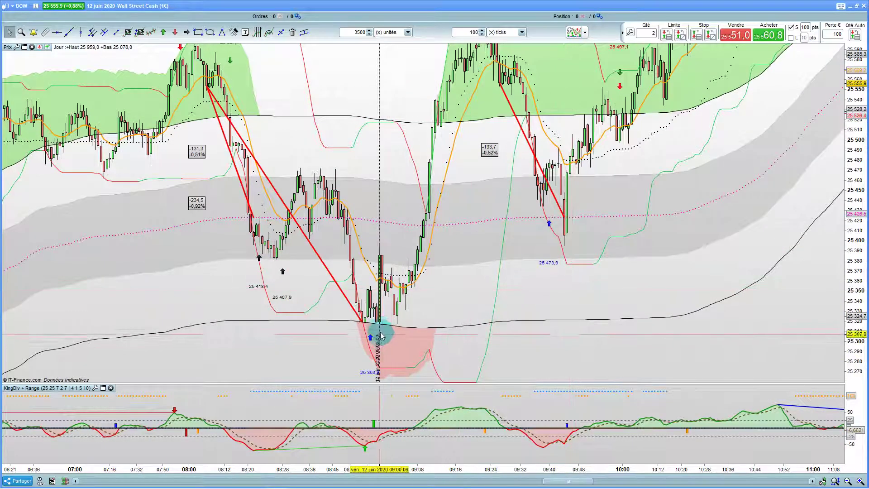
left_click(380, 329)
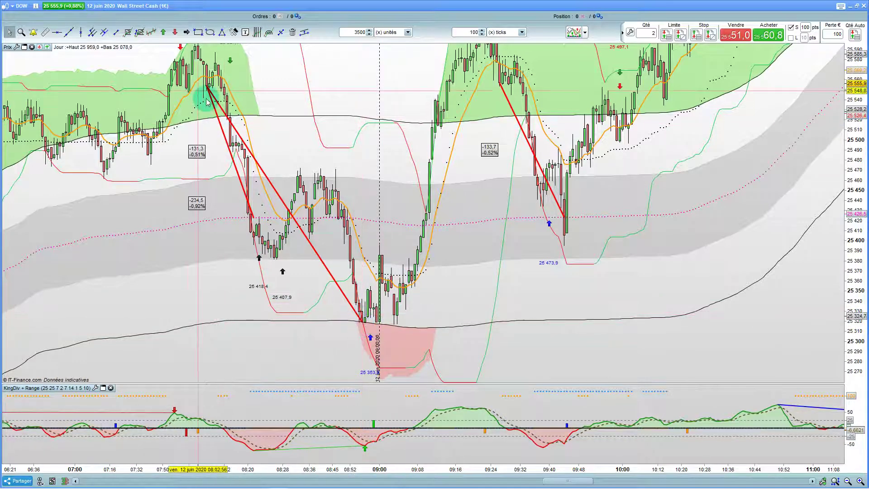
left_click(381, 323)
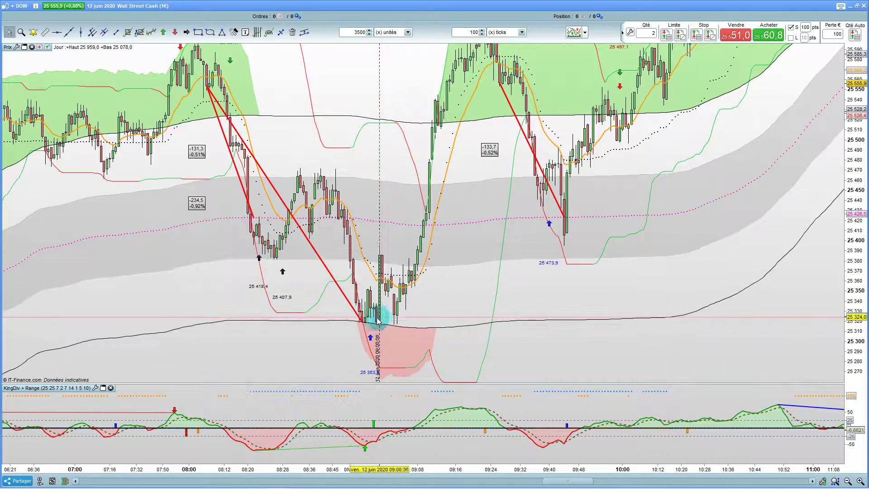
left_click(363, 326)
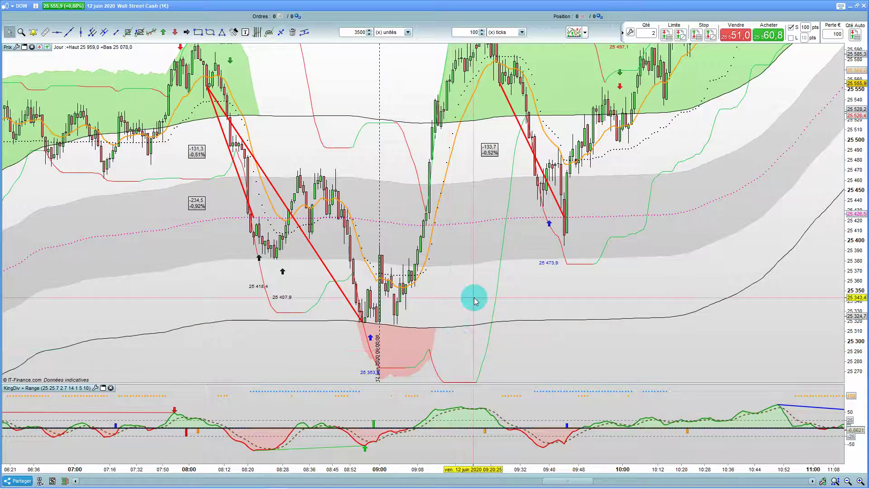
Draw a rising blue arrow from about 25 511 near 09:13 to about 25 642 near 09:31 on 12 June.
left_click_drag(572, 160, 510, 234)
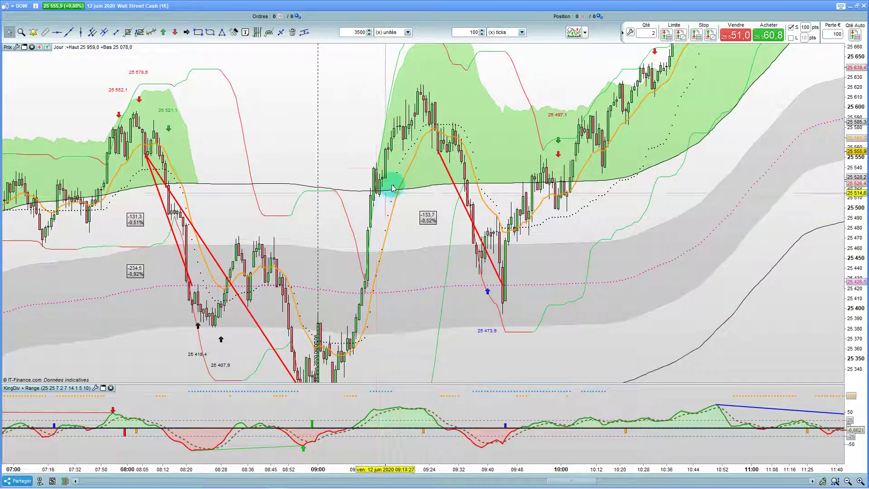
left_click(186, 32)
left_click(380, 196)
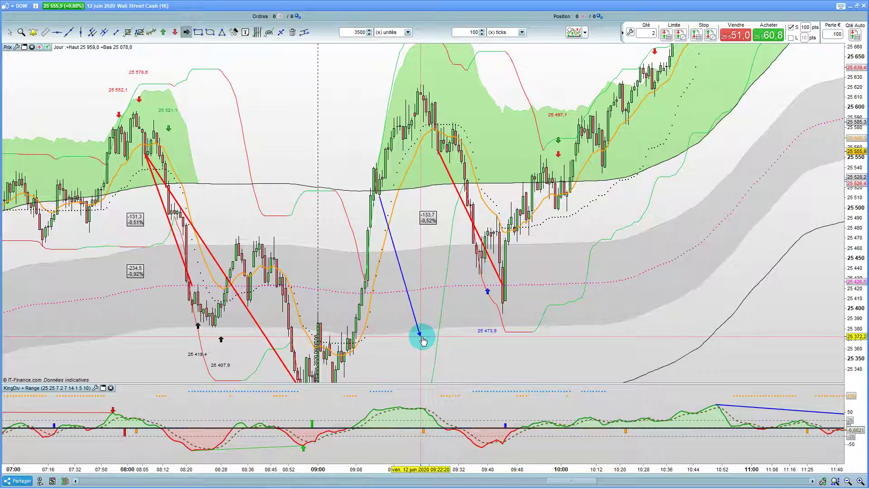
left_click_drag(426, 340, 456, 67)
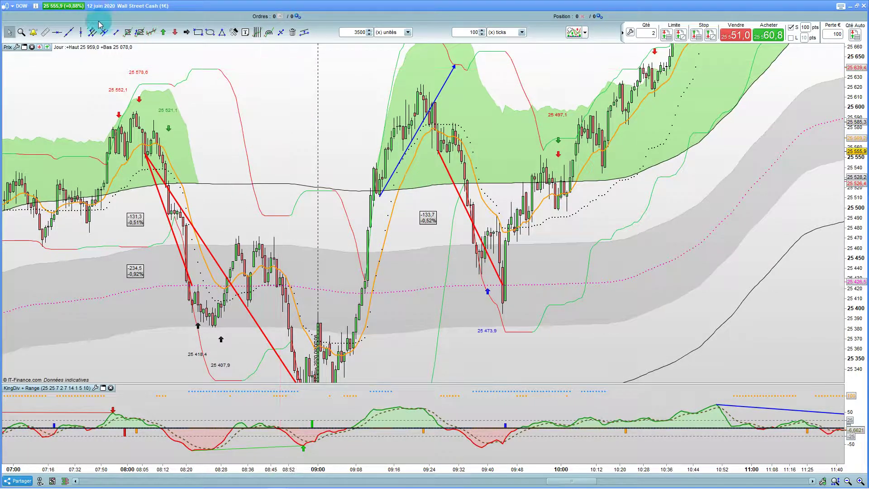
Measure the 12 June short from about 25 582 near 09:24 to about 25 422 near 09:43.
left_click(50, 33)
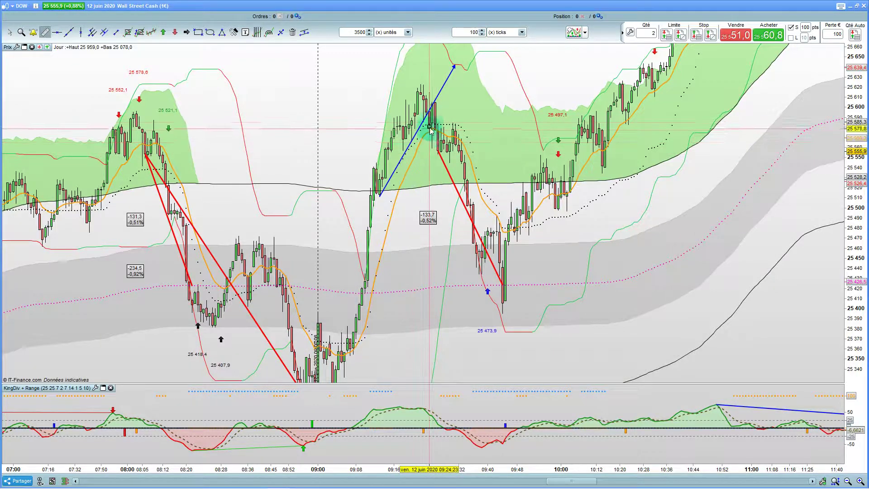
left_click_drag(429, 129, 502, 287)
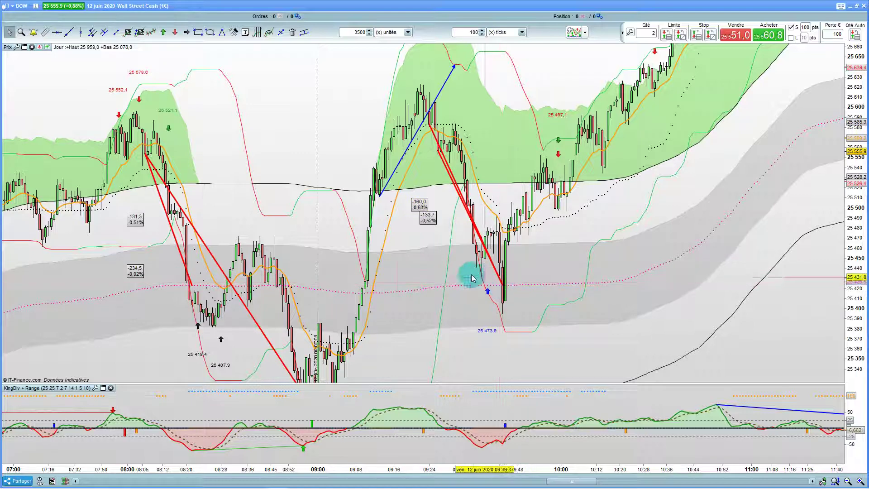
Inspect the values of the 09:31 candle where price returns to the short-term trend line.
left_click(505, 237)
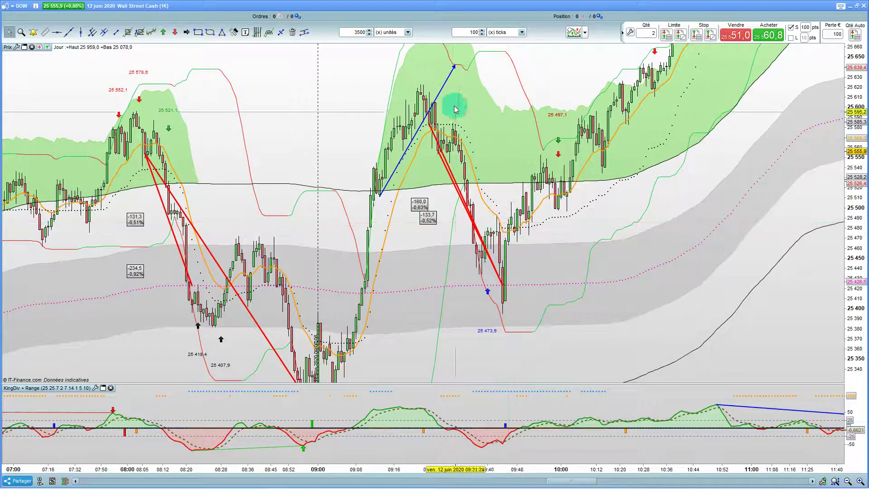
left_click(457, 131)
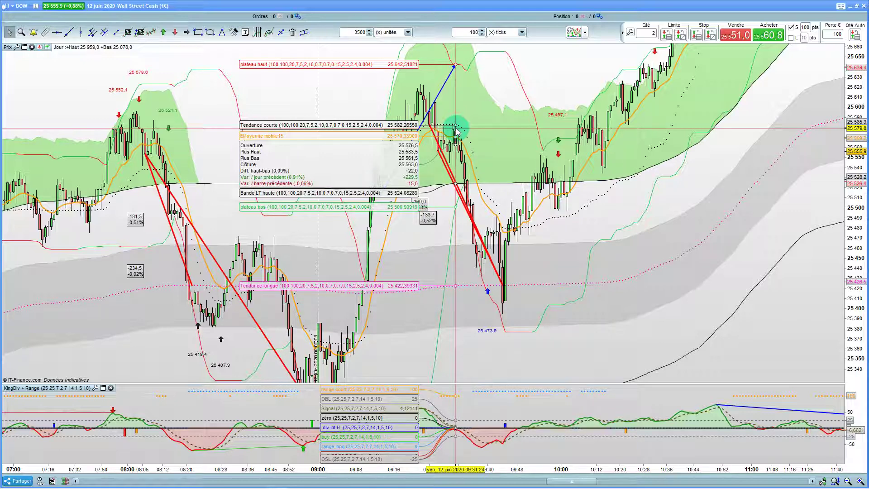
left_click(448, 128)
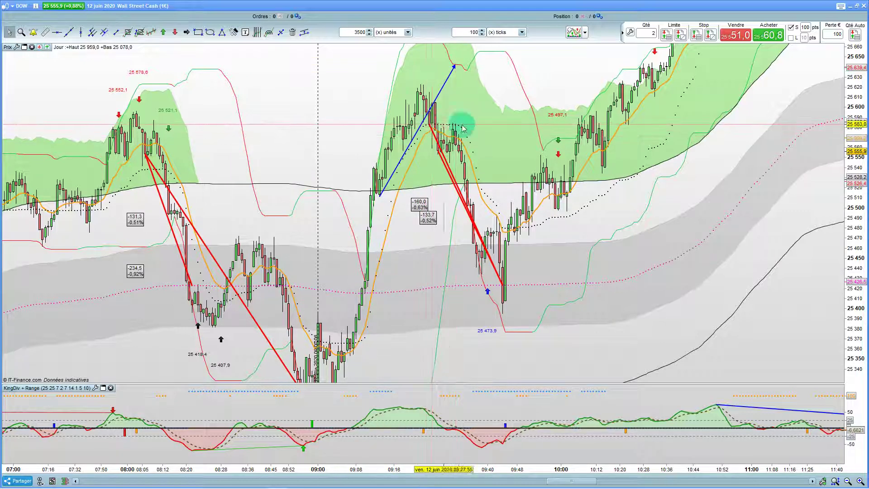
Examine the signals and measured moves of the 12 June trades between about 11:45 and 13:40.
left_click(772, 154)
left_click_drag(772, 155, 459, 271)
mouse_move(429, 239)
left_mouse_down()
mouse_move(465, 178)
mouse_move(562, 147)
mouse_move(557, 176)
mouse_move(422, 223)
left_mouse_up()
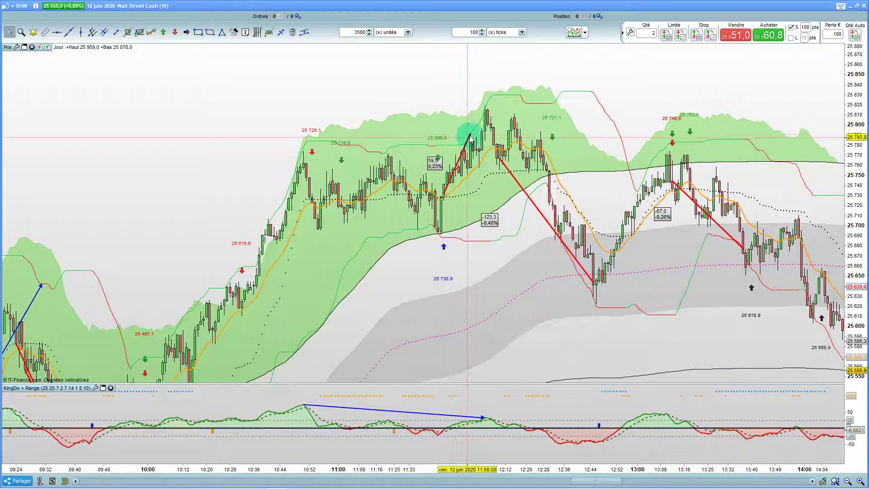
left_click_drag(471, 136, 265, 413)
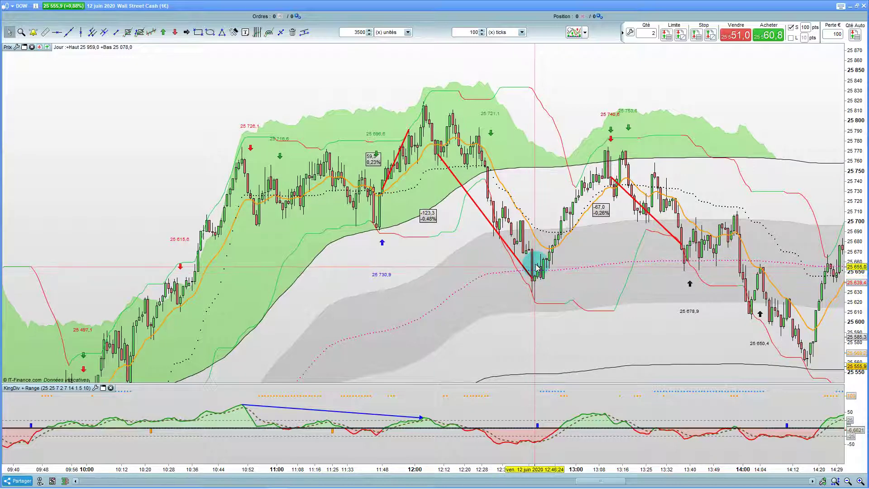
left_click_drag(590, 289, 376, 288)
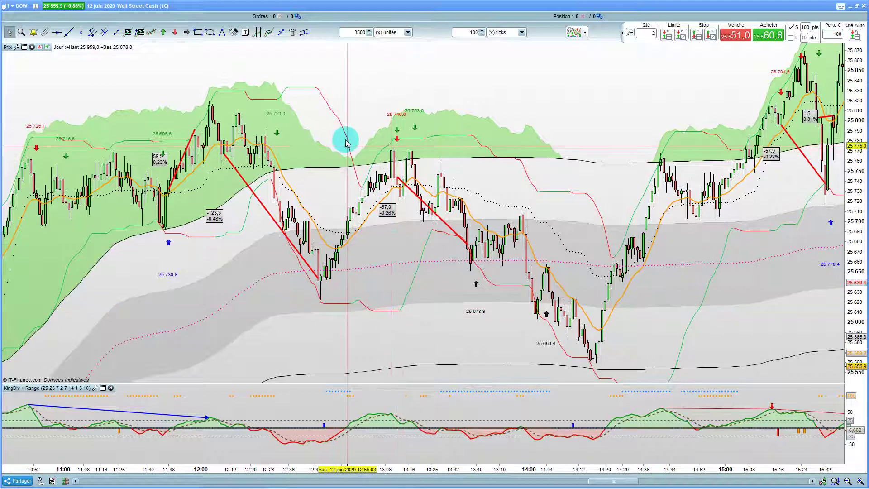
left_click(398, 134)
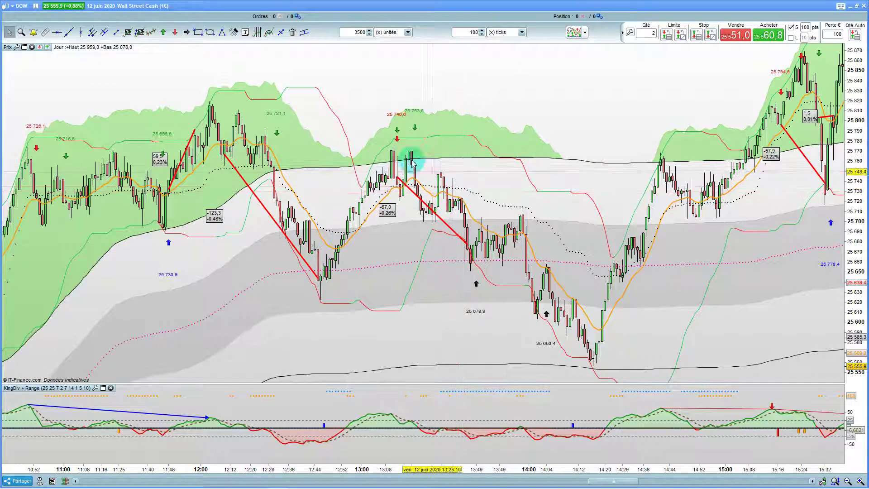
Examine the 12 June short entered near 15:15, with its oscillator signals and measured move down to about 15:33.
left_click_drag(733, 321, 551, 325)
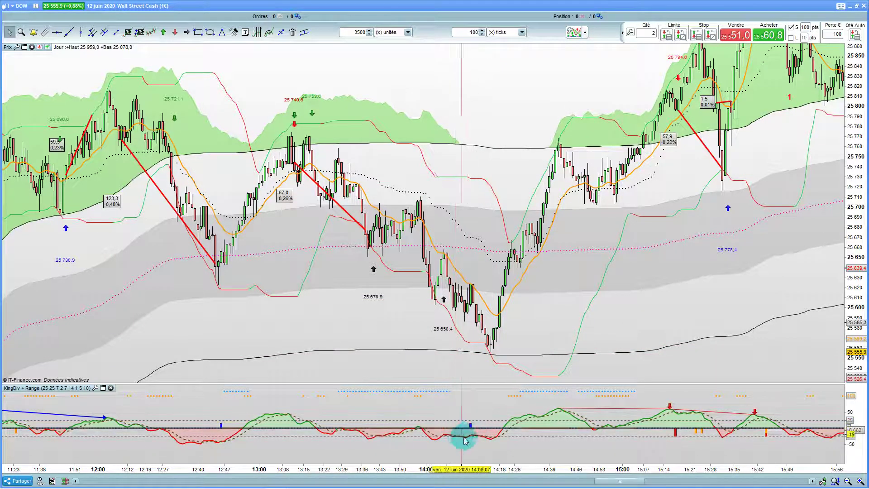
left_click_drag(474, 411, 417, 256)
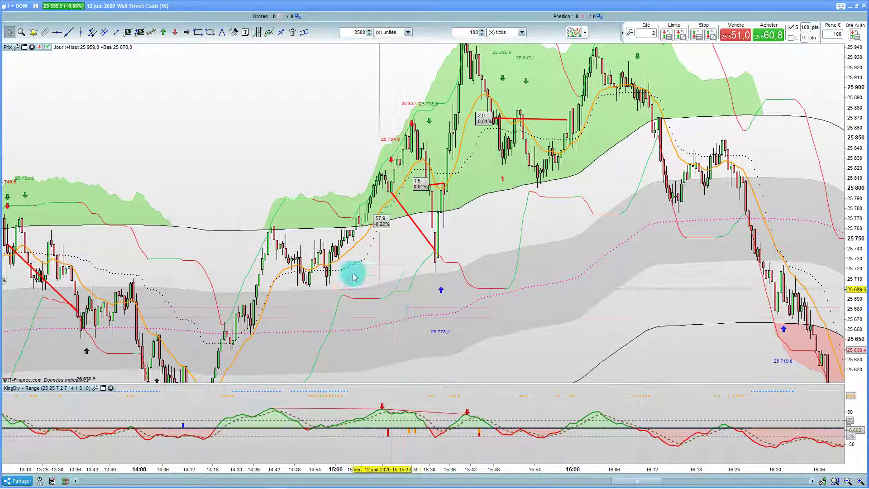
left_click_drag(292, 267, 520, 322)
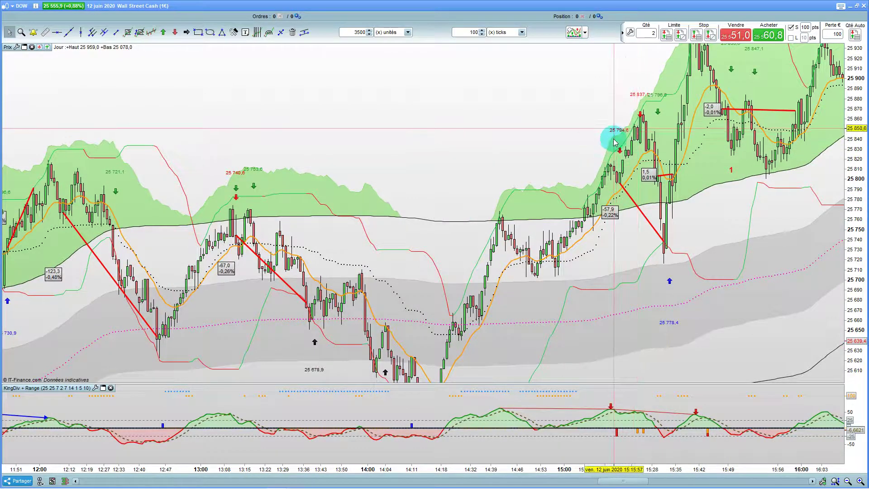
scroll(720, 181, "up", 3)
left_click_drag(686, 196, 664, 196)
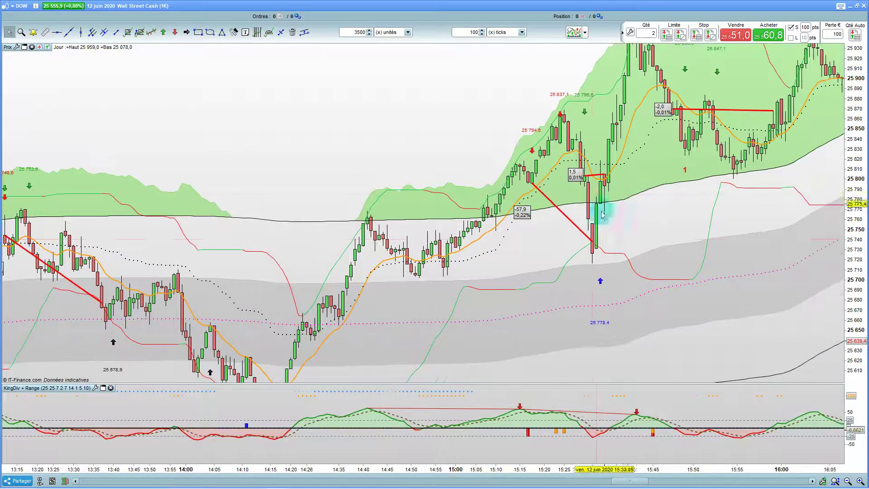
left_click_drag(595, 246, 594, 245)
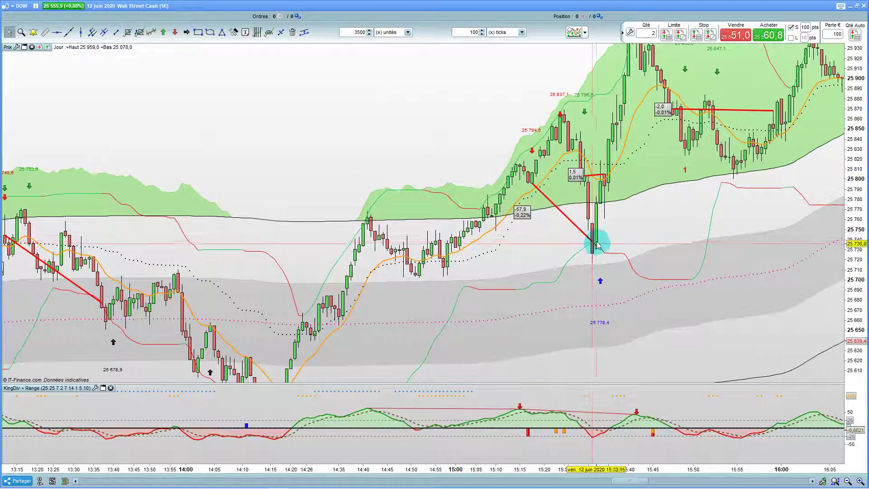
Look back at the short taken after the 12:06 high and its measured move for comparison.
left_click_drag(529, 244, 532, 171)
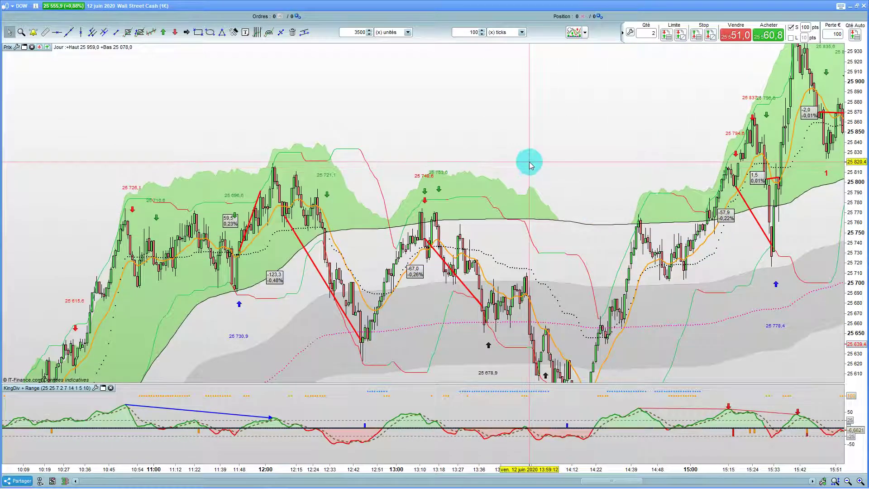
left_click(529, 165)
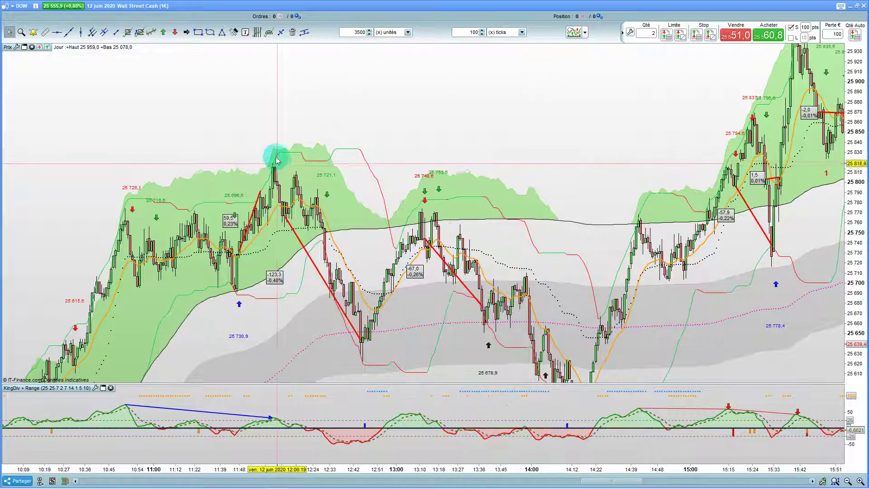
left_click(286, 209)
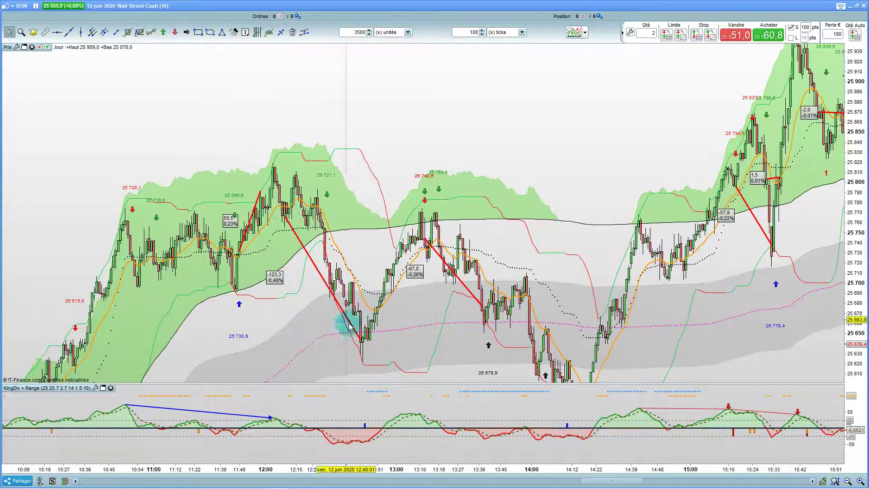
left_click_drag(743, 145, 464, 139)
scroll(548, 133, "up", 3)
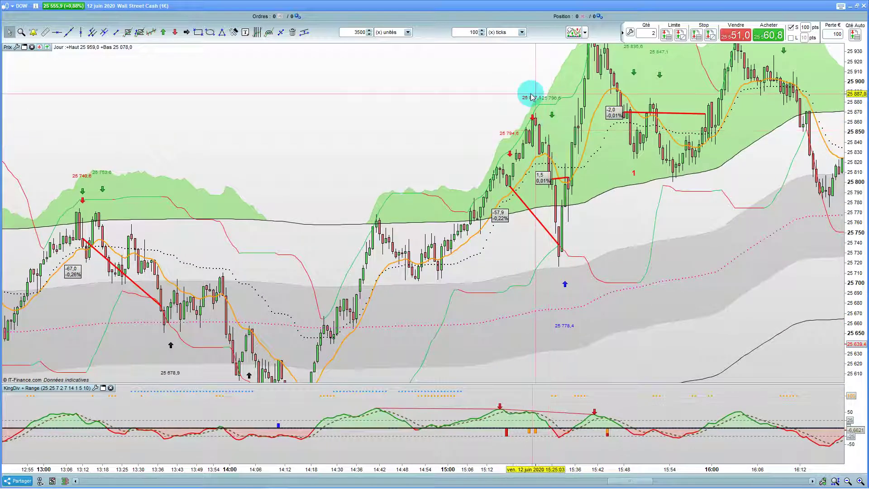
Examine the sell signal near 15:25 on 12 June, its measured trade and the matching KingDiv + Range section.
left_click(547, 117)
left_click_drag(547, 117, 530, 121)
left_click(543, 396)
left_click_drag(540, 403, 535, 396)
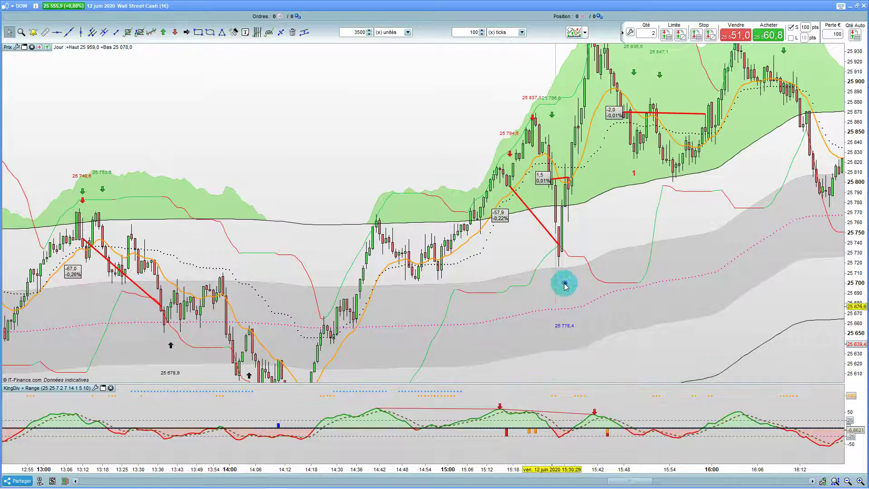
scroll(594, 225, "down", 4)
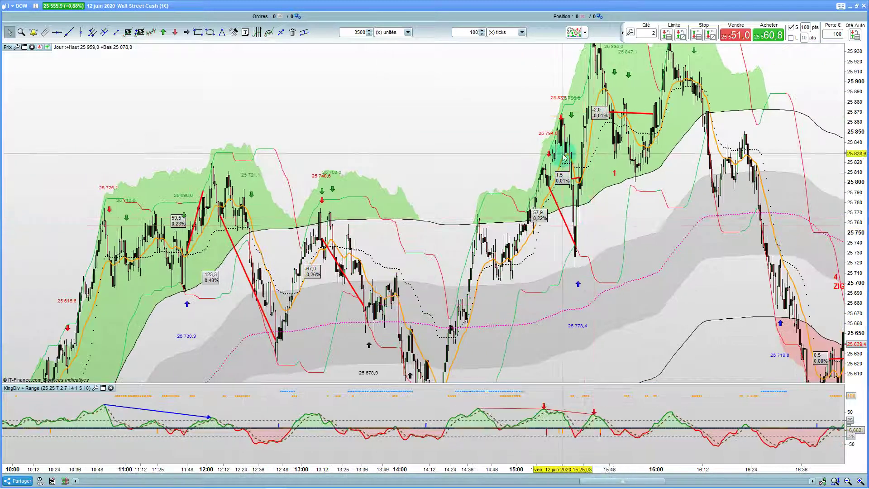
left_click_drag(316, 334, 208, 384)
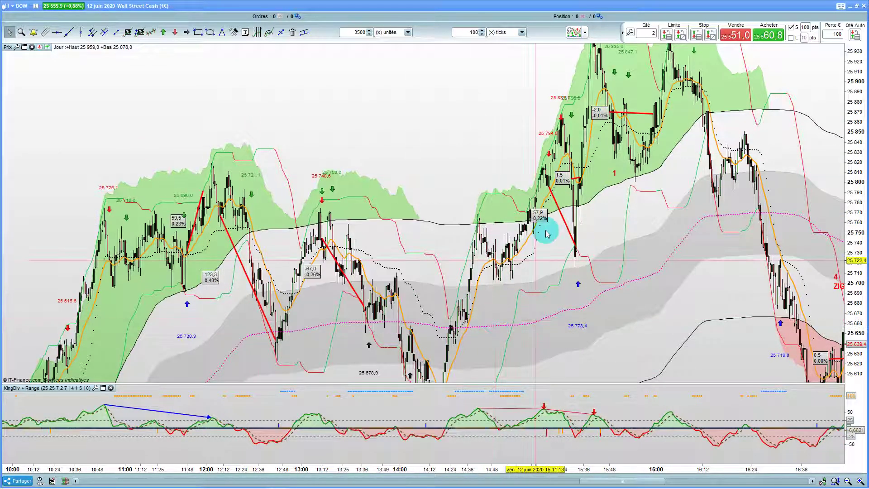
left_click_drag(565, 128, 561, 163)
left_click_drag(549, 133, 460, 388)
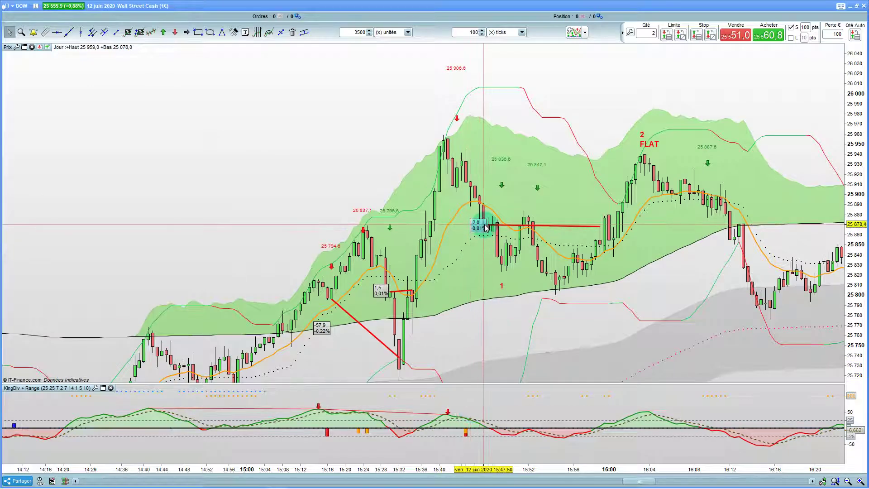
Measure the drop from about 25 870 near 15:48 to about 25 800 near 15:54, and discard the measurement.
left_click_drag(485, 228, 154, 46)
left_click_drag(475, 250, 557, 298)
mouse_move(556, 299)
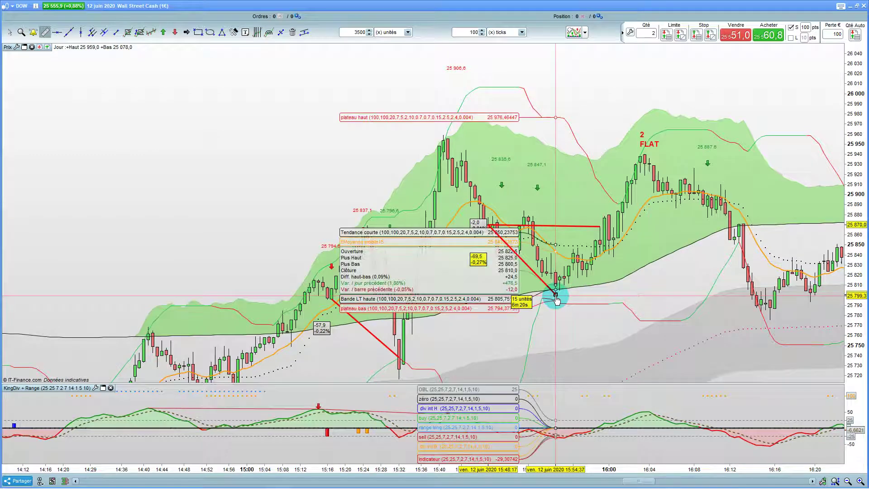
key("Escape")
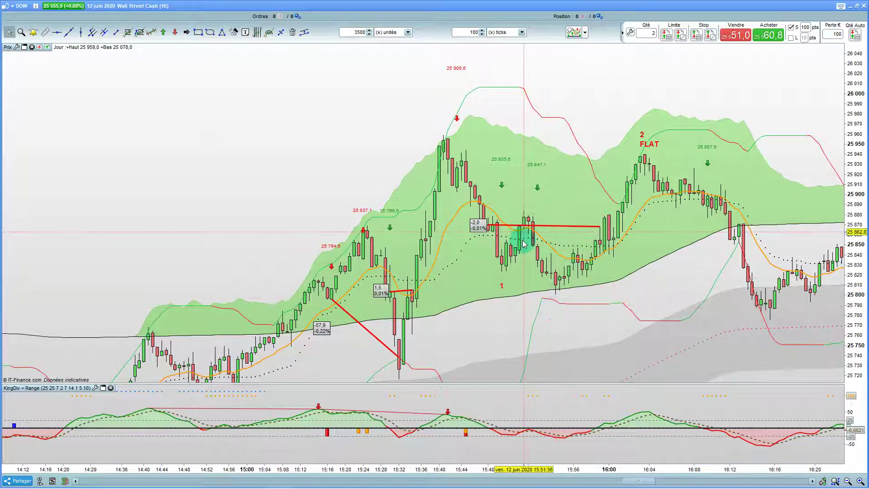
right_click(587, 265)
left_click(642, 252)
Measure the adverse rise from the short entry at about 25 870 near 15:48 to about 25 940 near 16:03.
left_click_drag(671, 244, 427, 204)
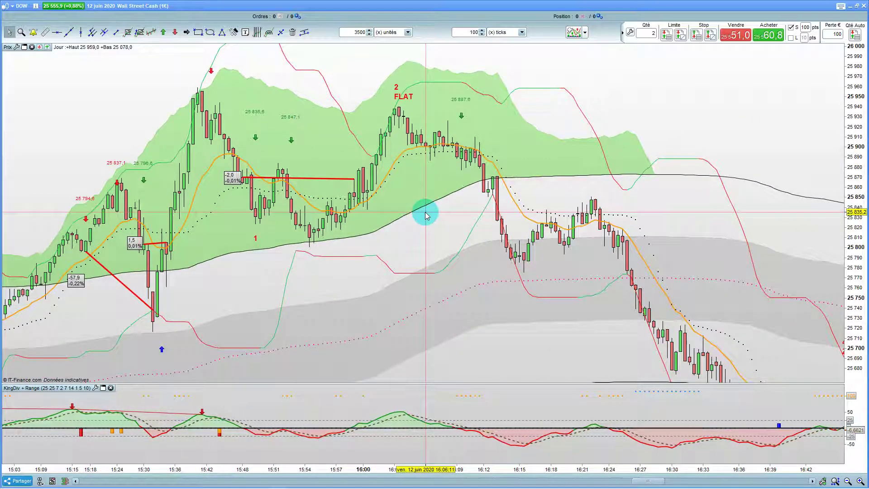
left_click(427, 216)
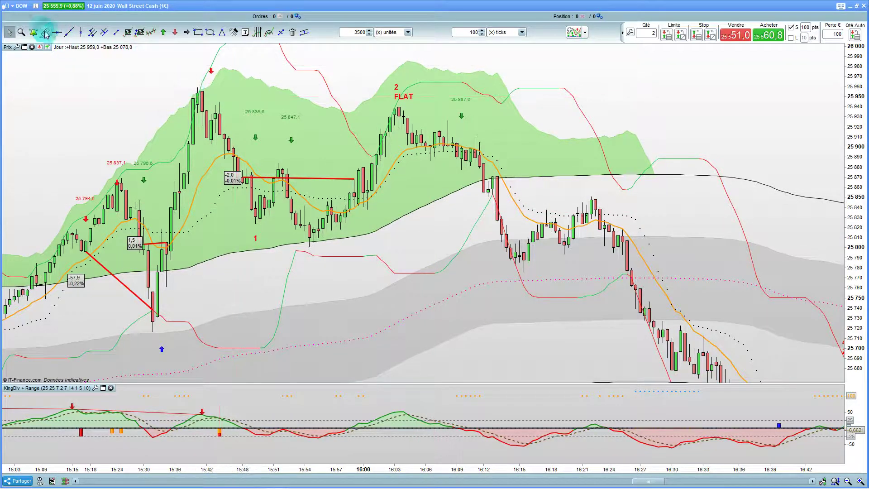
left_click(238, 158)
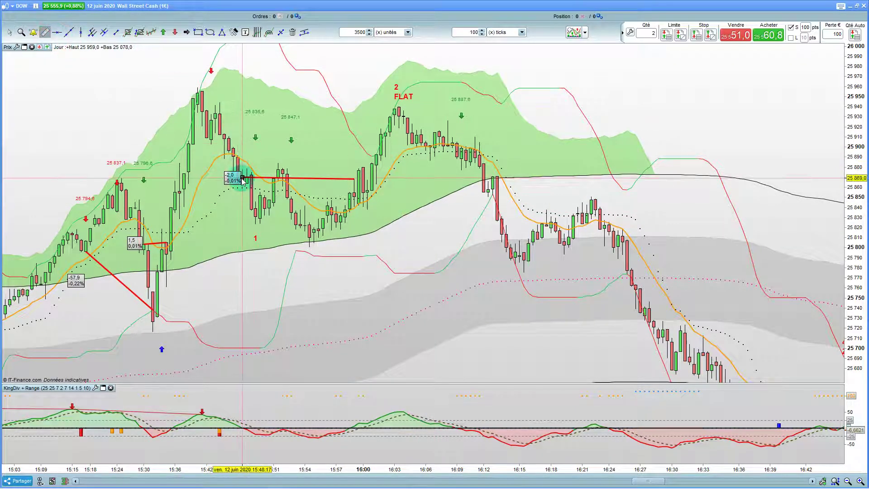
left_click_drag(243, 180, 393, 111)
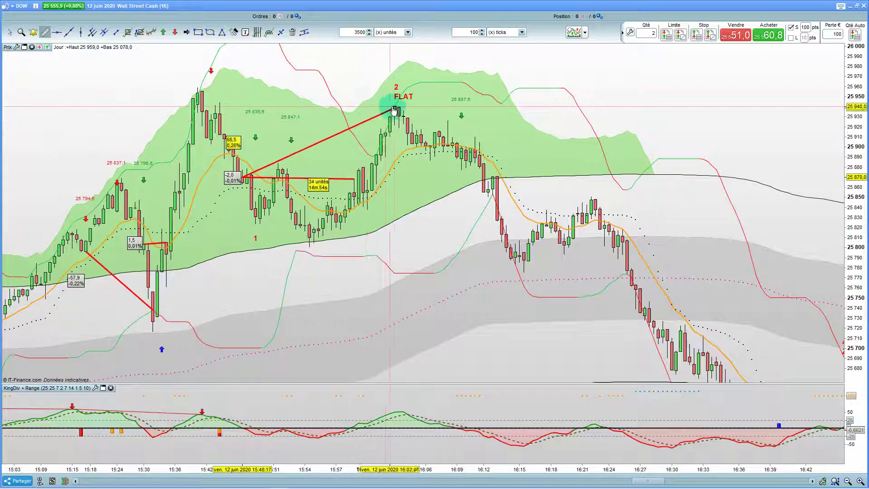
mouse_move(399, 110)
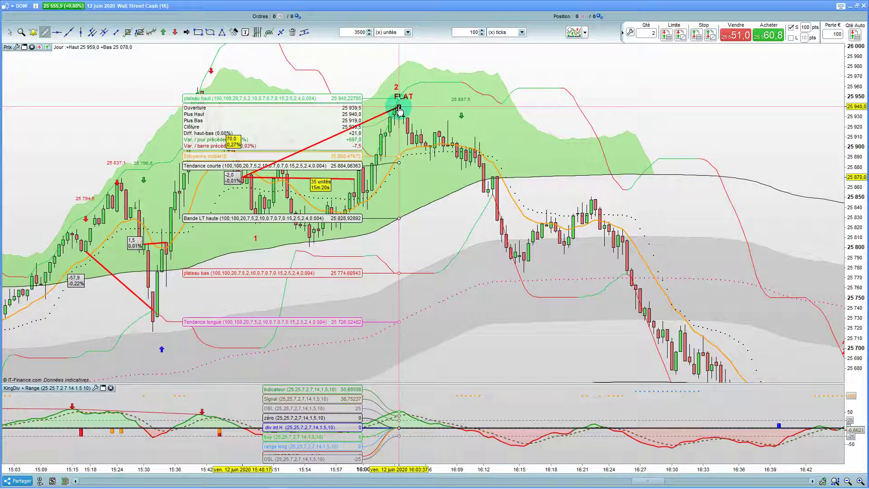
Extend the measurement from the 15:48 entry down to about 25 667 near 16:34, and discard it.
left_click_drag(400, 109, 632, 277)
scroll(532, 169, "down", 3)
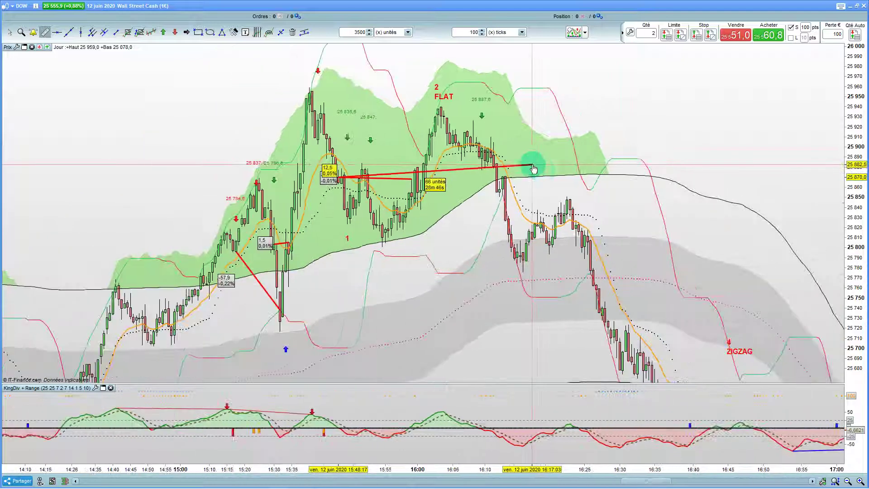
left_click_drag(864, 343, 858, 187)
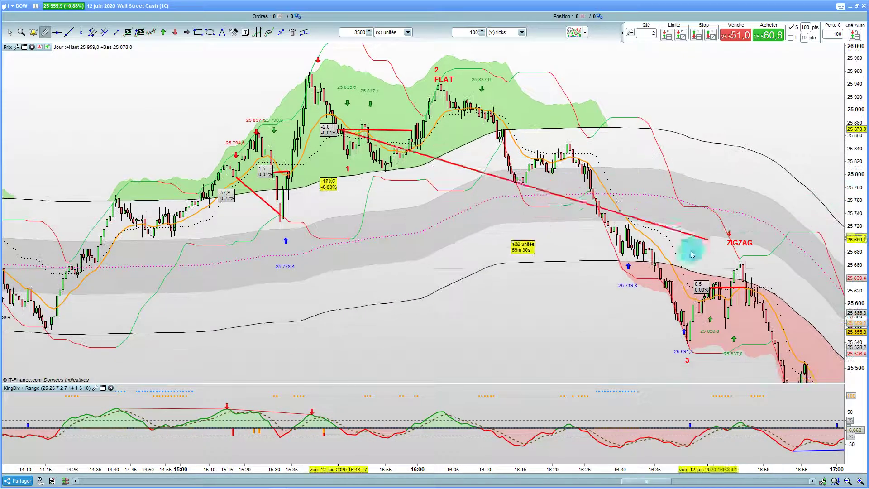
left_click_drag(652, 267, 654, 264)
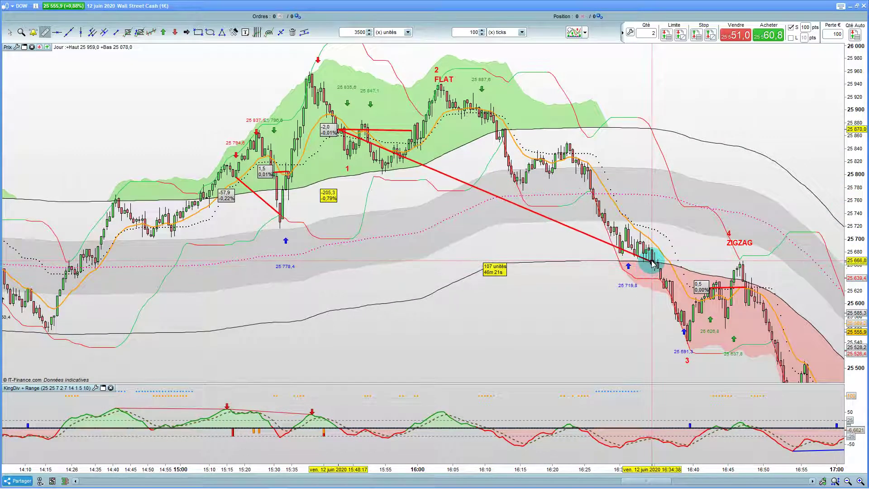
right_click(432, 197)
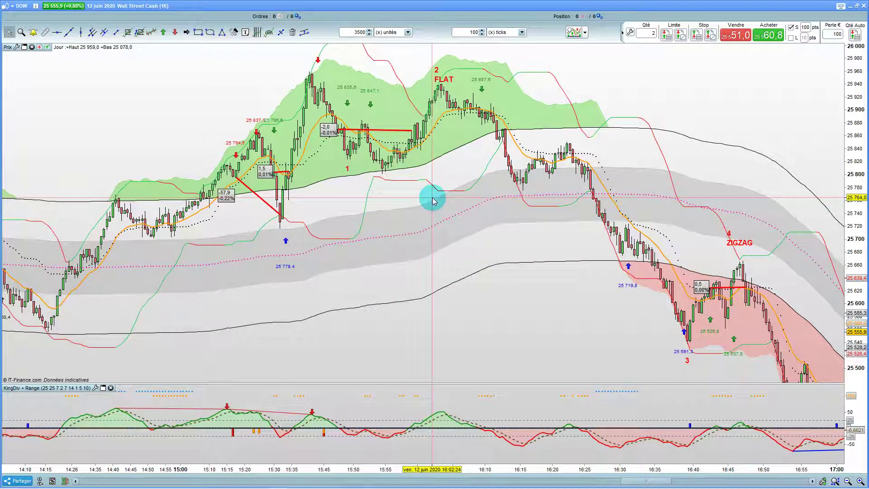
Review the short measured between about 15:48 and 16:00 against the decline that follows on 12 June.
left_click(312, 132)
left_click(409, 133)
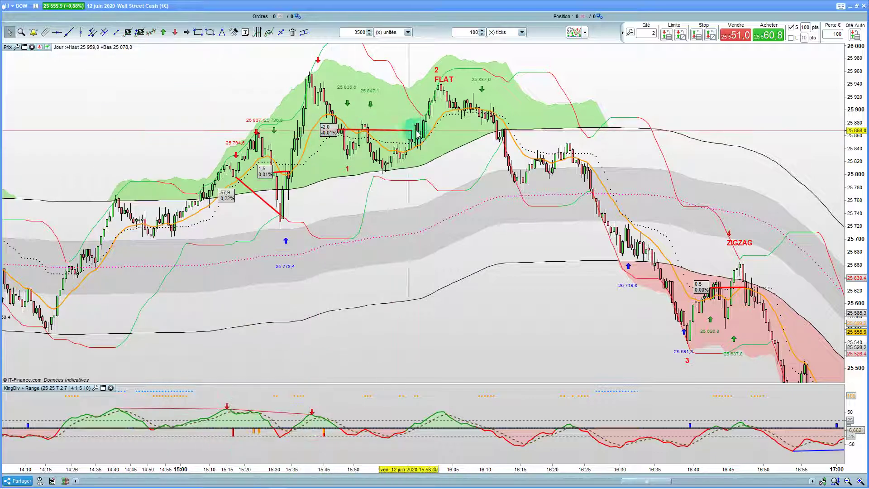
left_click(359, 131)
left_click_drag(463, 174, 327, 168)
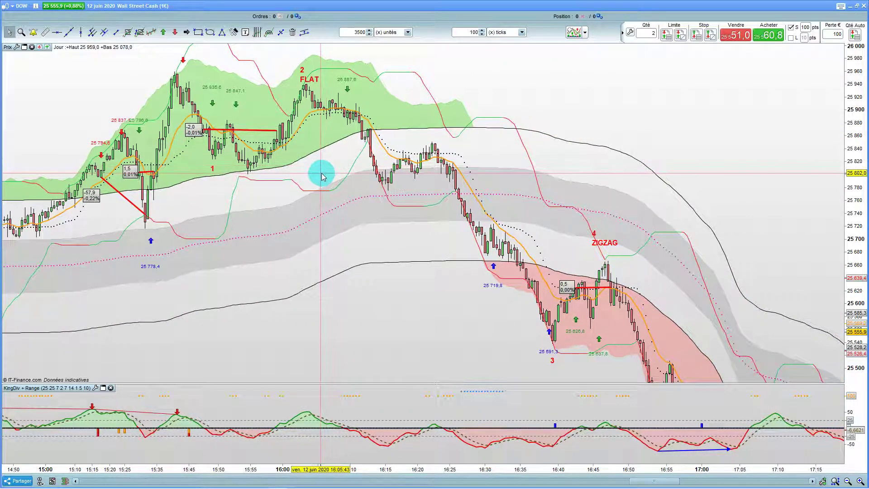
scroll(388, 196, "down", 1)
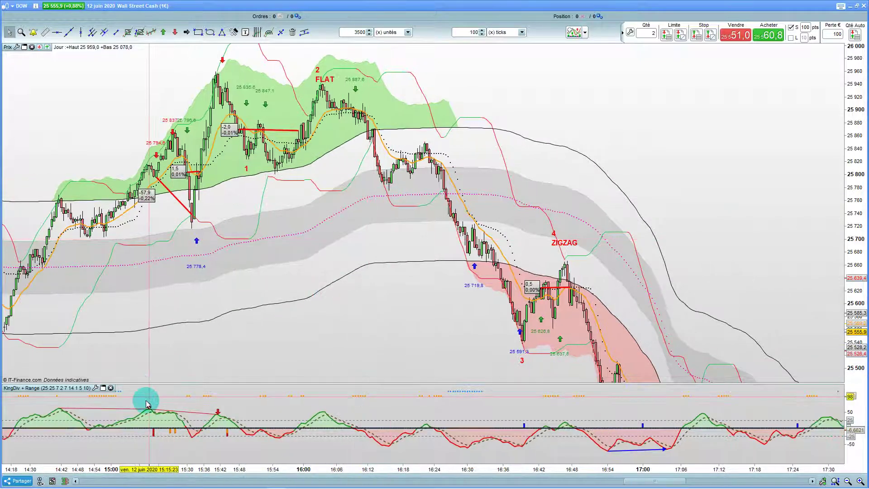
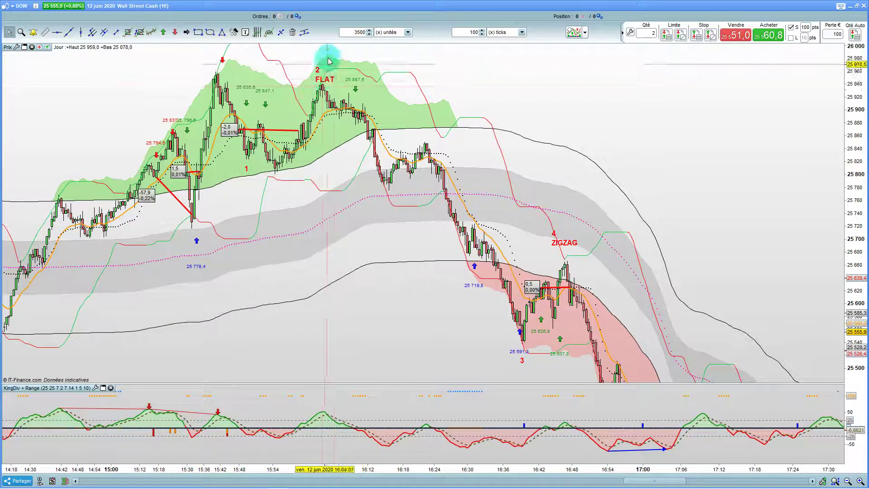
Draw a rising arrow from about 25 770 near 16:16 to about 25 855 near 16:35, with a parallel copy above it.
left_click_drag(343, 171, 300, 158)
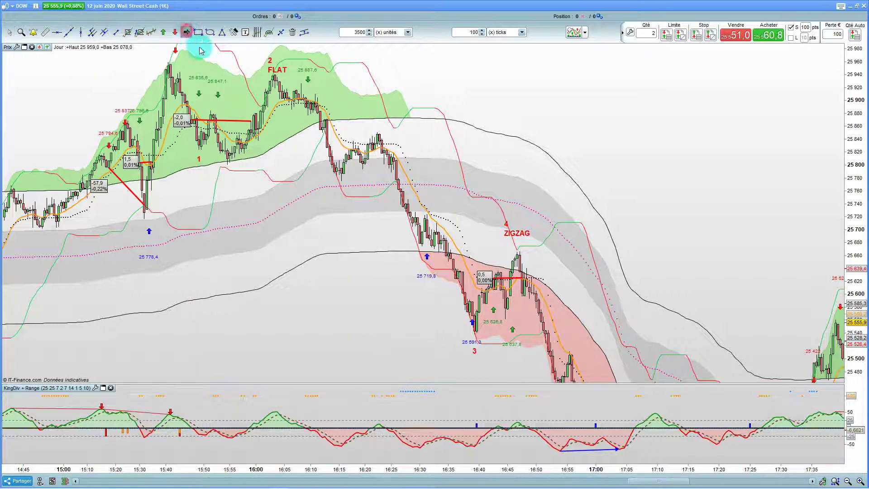
left_click(339, 183)
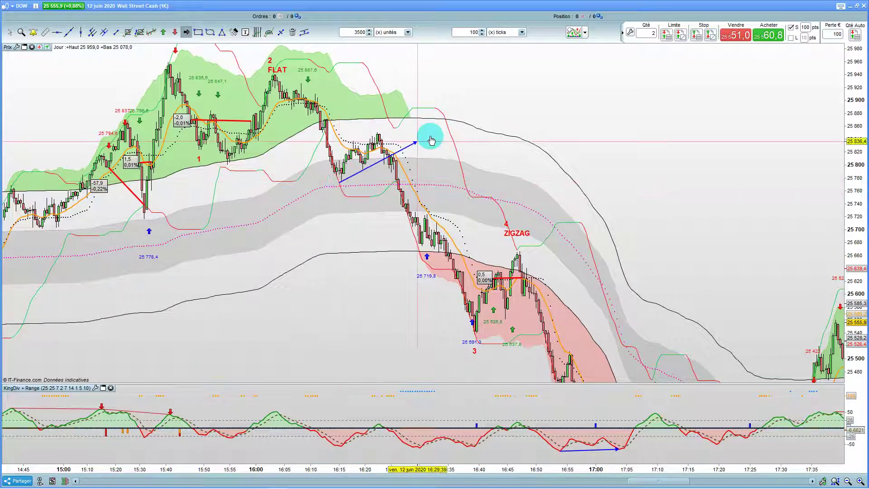
left_click(446, 130)
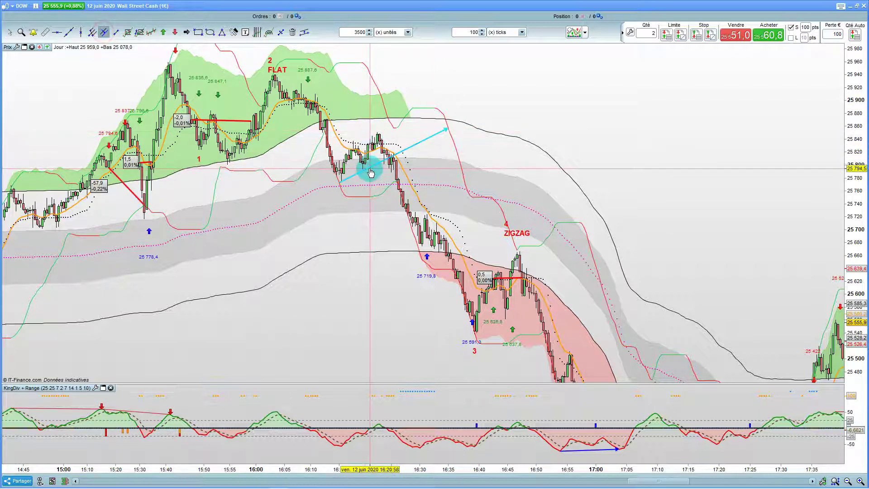
left_click_drag(370, 171, 359, 140)
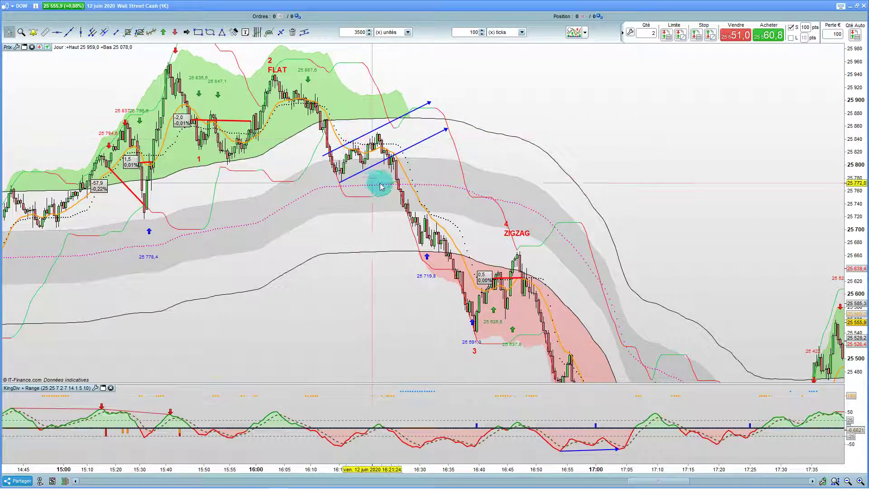
Inspect the values of the candles breaking below the rising channel near 16:25 on 12 June.
left_click(390, 164)
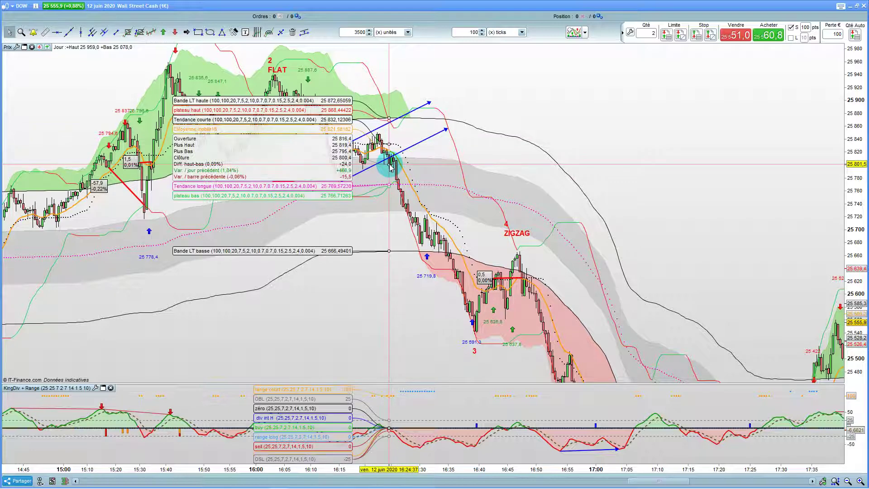
left_click(394, 169)
left_click(445, 251)
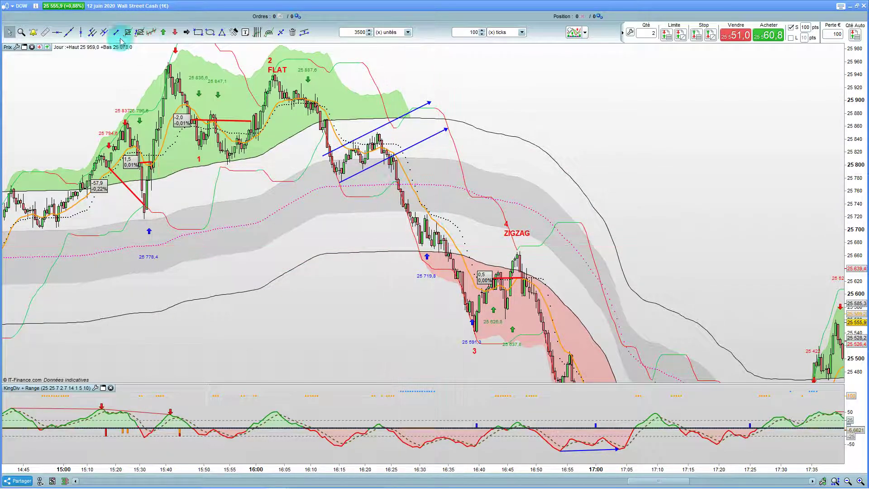
left_click(391, 166)
left_click_drag(392, 169, 388, 240)
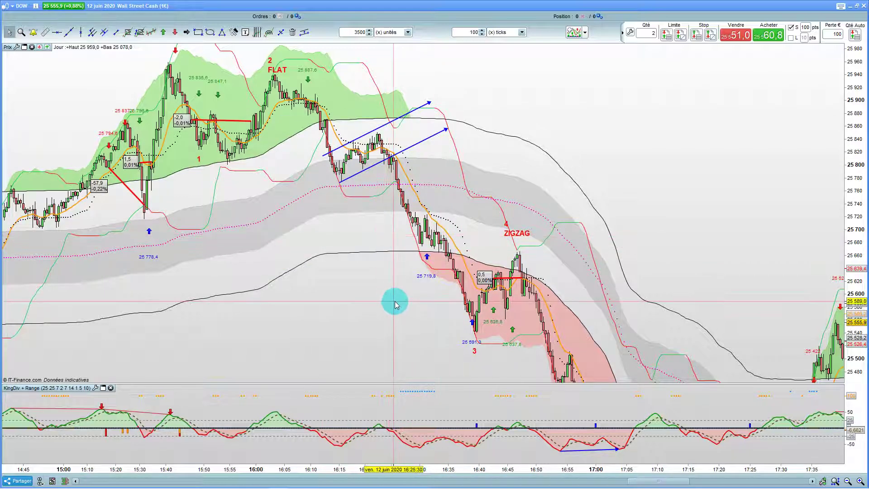
Draw a rising arrow from the wave 3 low at about 25 540 near 16:40 to about 25 640 near 17:02.
scroll(405, 245, "down", 3)
left_click_drag(355, 315, 460, 247)
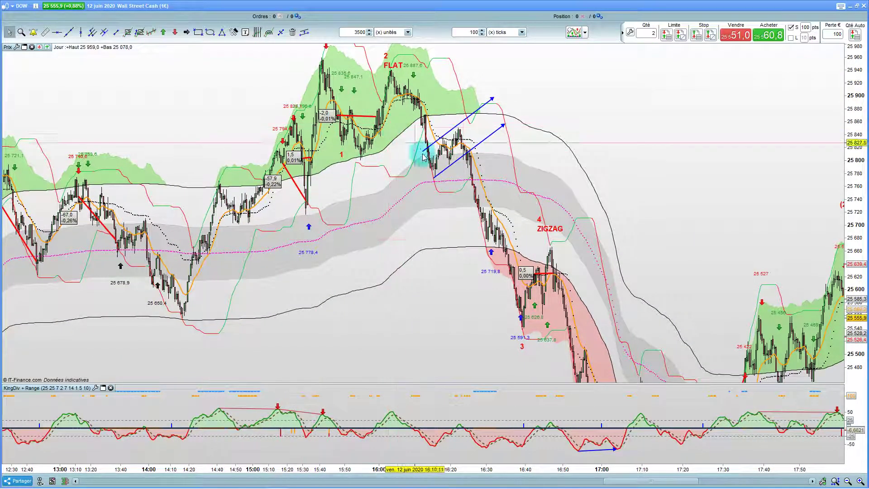
left_click_drag(465, 294, 351, 261)
left_click_drag(845, 86, 847, 143)
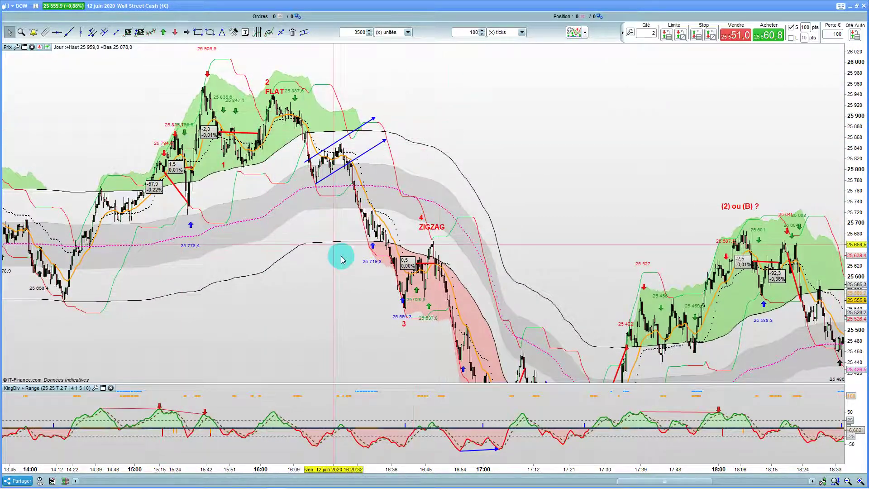
left_click_drag(352, 281, 346, 226)
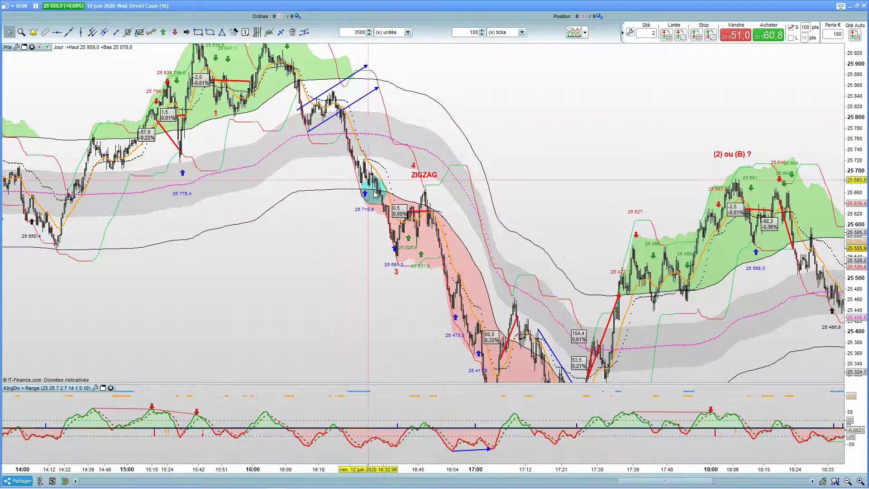
left_click(440, 304)
left_click_drag(449, 317, 343, 374)
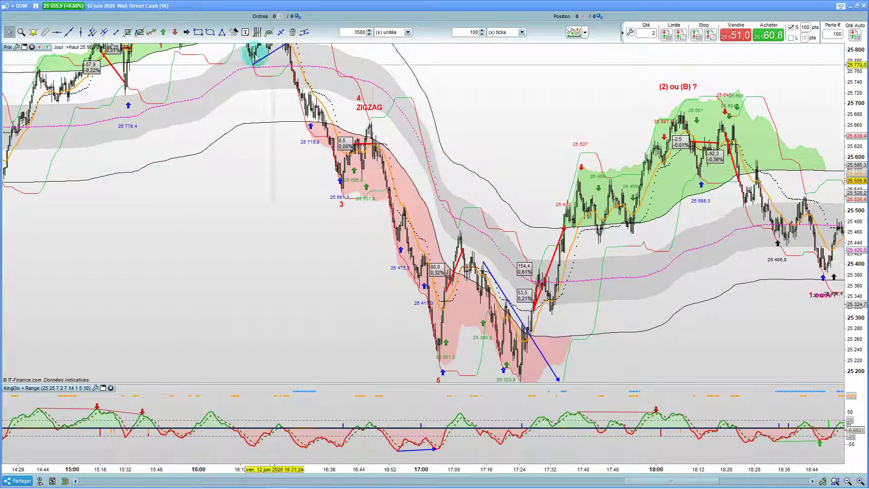
left_click(343, 188)
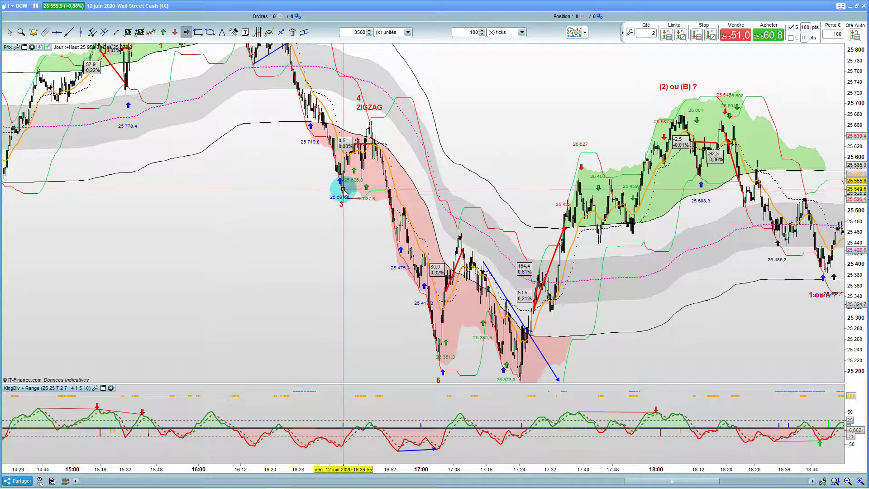
left_click_drag(428, 135, 424, 143)
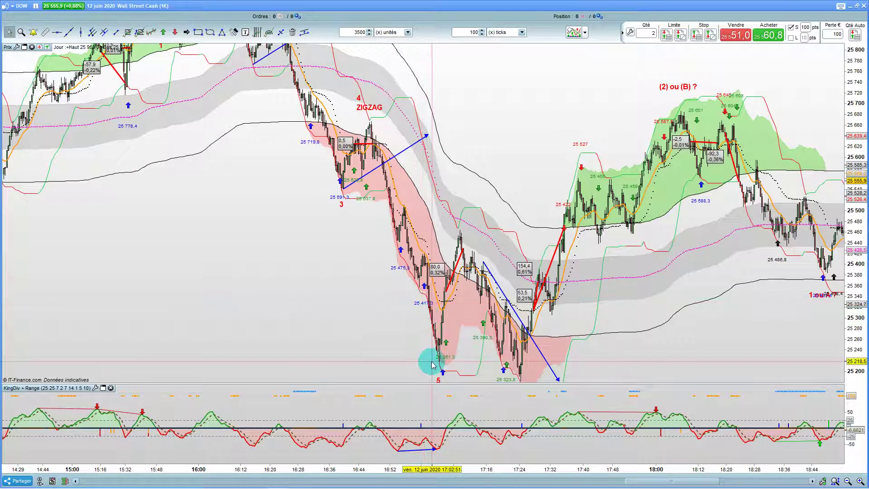
Examine the trades after the wave 5 low between 17:04 and 17:32, including the break of the falling trendline.
left_click_drag(432, 365, 381, 361)
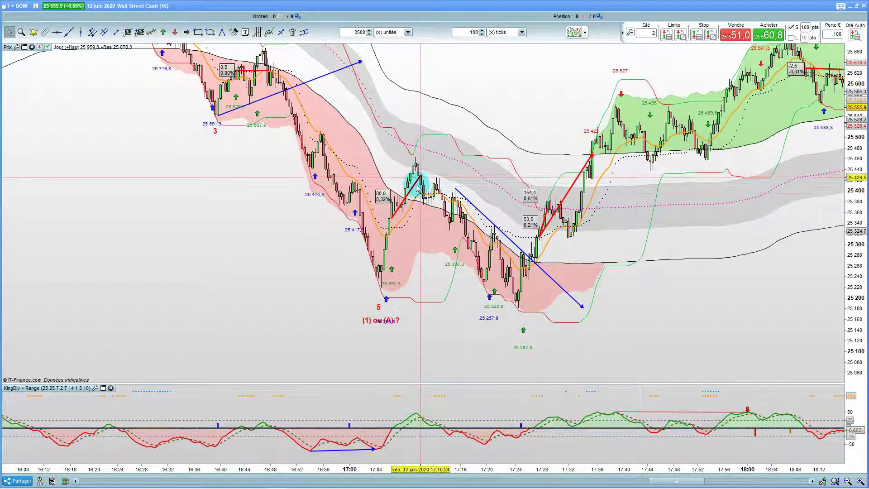
mouse_move(422, 176)
left_mouse_down()
mouse_move(407, 139)
mouse_move(372, 110)
mouse_move(390, 135)
mouse_move(419, 143)
mouse_move(421, 173)
mouse_move(392, 232)
mouse_move(403, 172)
mouse_move(417, 172)
mouse_move(409, 164)
mouse_move(420, 180)
mouse_move(413, 197)
left_mouse_up()
mouse_move(316, 108)
left_mouse_down()
mouse_move(273, 69)
mouse_move(316, 116)
mouse_move(397, 178)
mouse_move(466, 183)
mouse_move(568, 351)
mouse_move(590, 316)
mouse_move(575, 353)
mouse_move(500, 181)
mouse_move(406, 169)
mouse_move(465, 89)
mouse_move(429, 152)
mouse_move(424, 180)
mouse_move(417, 163)
mouse_move(412, 174)
mouse_move(415, 158)
mouse_move(411, 168)
mouse_move(422, 174)
mouse_move(409, 140)
mouse_move(382, 118)
mouse_move(428, 167)
mouse_move(410, 146)
mouse_move(394, 223)
mouse_move(407, 185)
mouse_move(422, 174)
mouse_move(448, 204)
mouse_move(485, 278)
mouse_move(603, 343)
mouse_move(520, 316)
mouse_move(403, 224)
left_mouse_up()
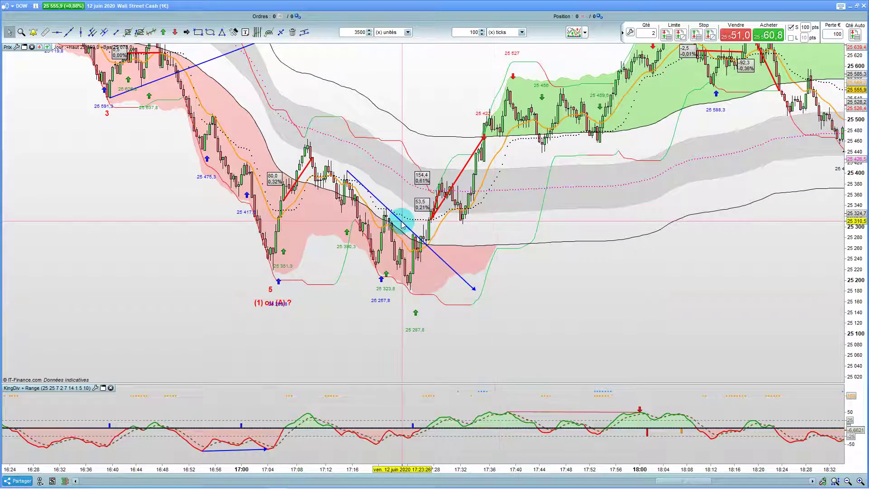
left_click(392, 252)
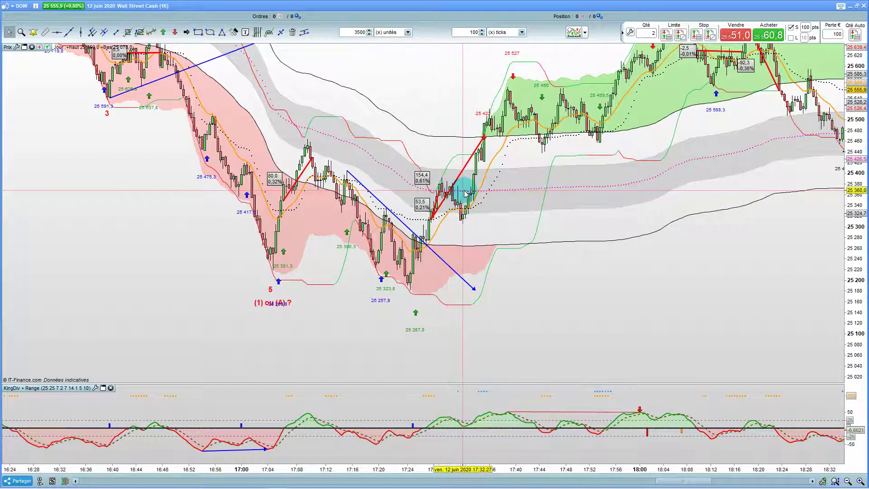
left_click(436, 245)
left_click(436, 274)
left_click(428, 300)
left_click(436, 245)
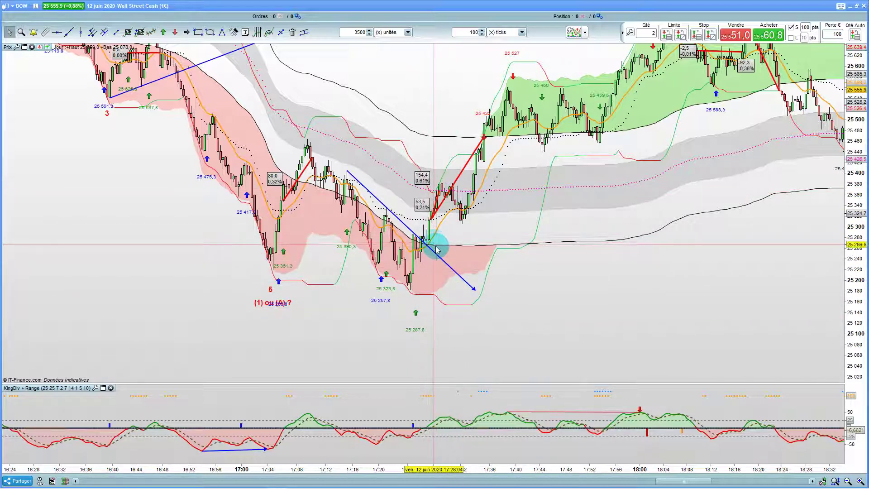
left_click(421, 286)
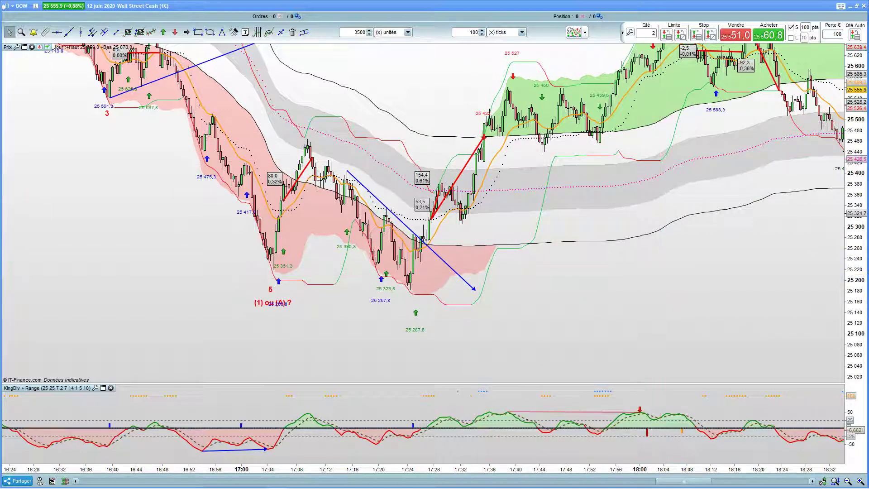
Measure the rise from the signal at about 25 468 near 17:35 to the candles near 17:39, and discard the measurement.
left_click_drag(578, 196, 424, 263)
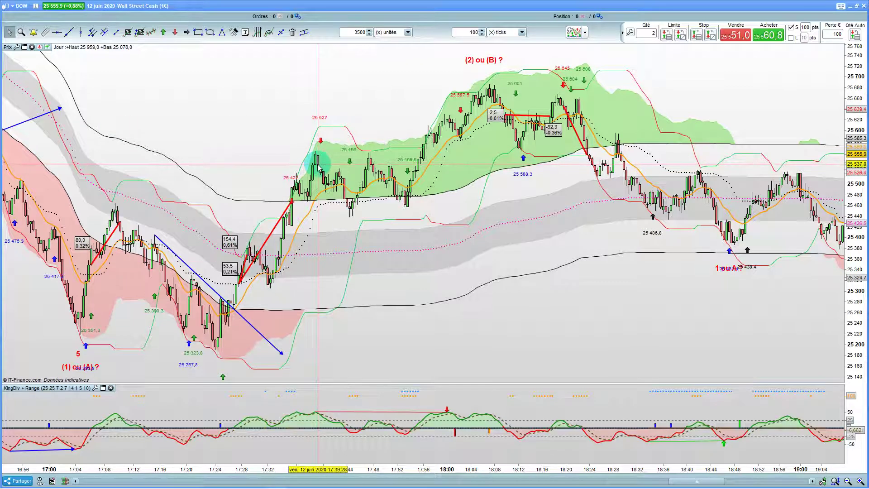
left_click_drag(324, 243, 386, 243)
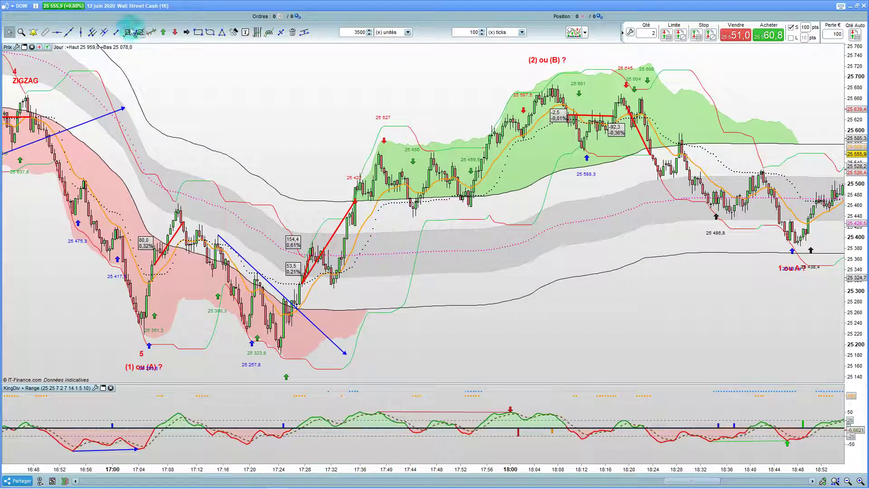
left_click(47, 33)
left_click(353, 201)
left_click_drag(356, 204, 385, 168)
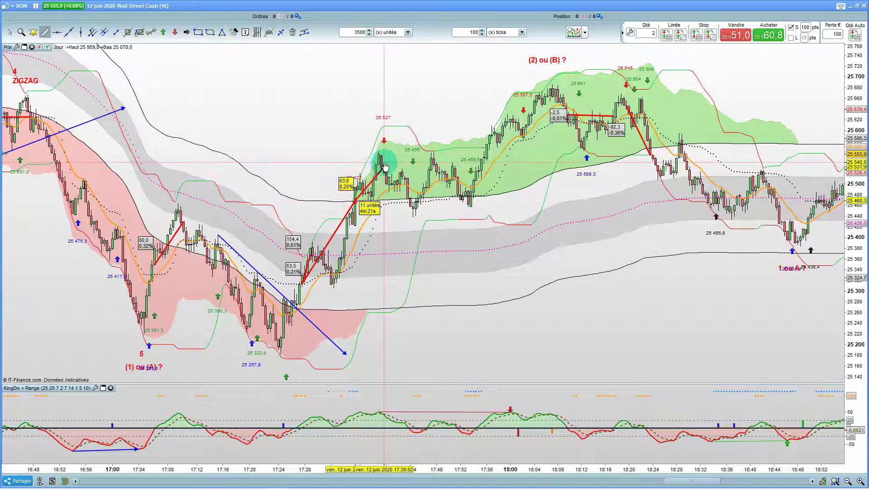
right_click(405, 215)
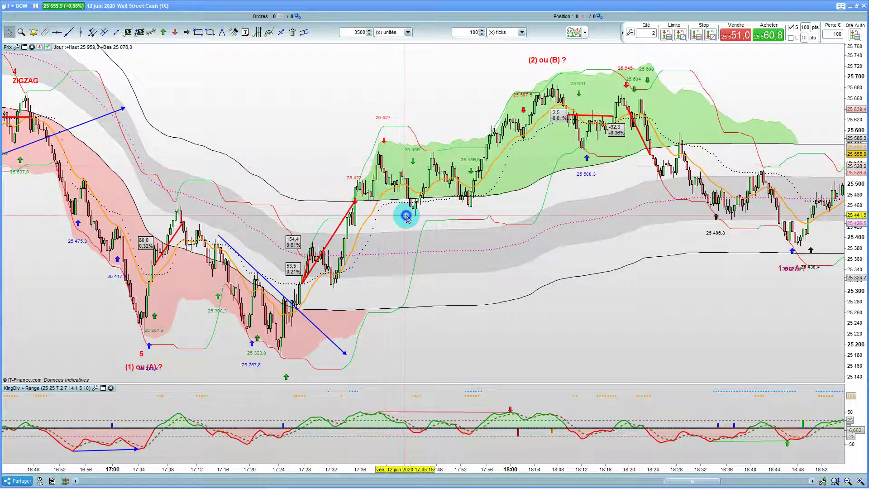
Measure the move from the 25 587,5 short signal near 18:02 down to the low near 18:12.
left_click_drag(498, 203, 367, 207)
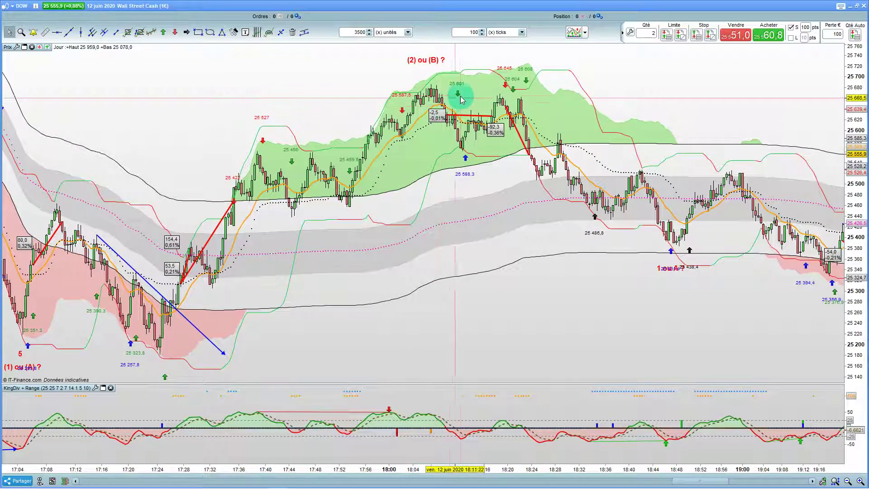
left_click(403, 142)
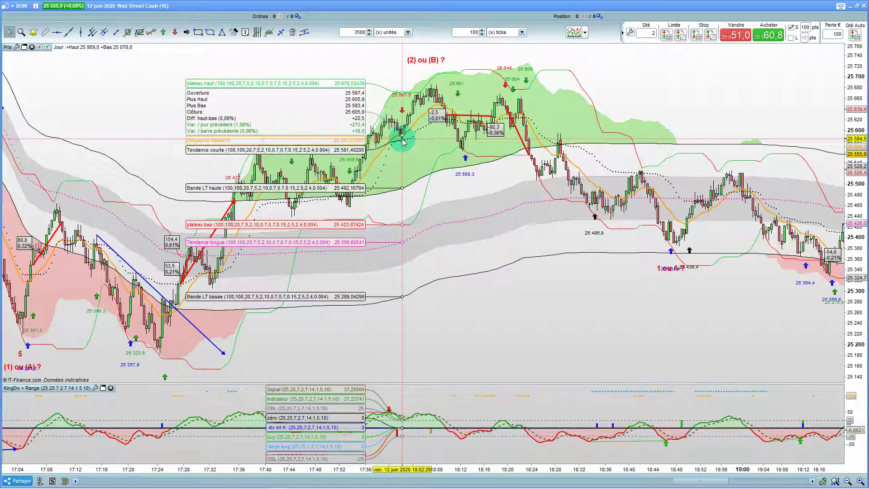
left_click(45, 34)
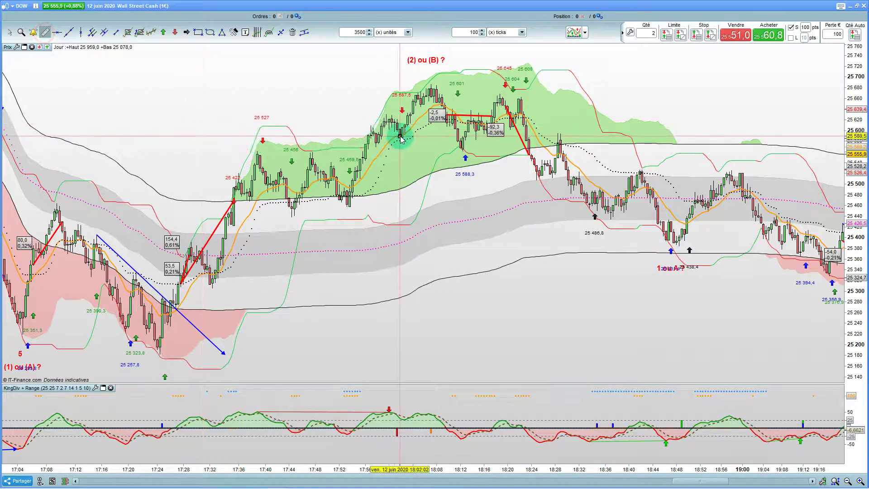
left_click_drag(401, 137, 461, 149)
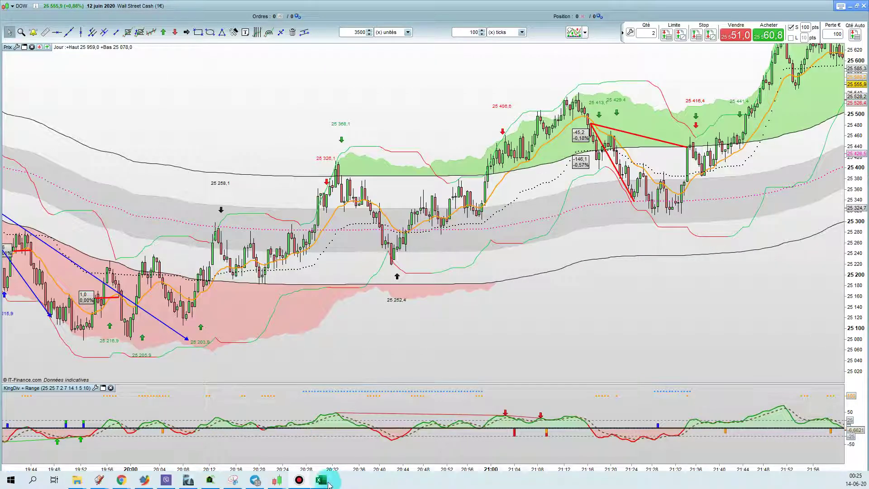
Switch to the Excel debriefing sheet and set the 12-06-20 Setup 1 result to 625 points and 2 losses.
left_click(322, 479)
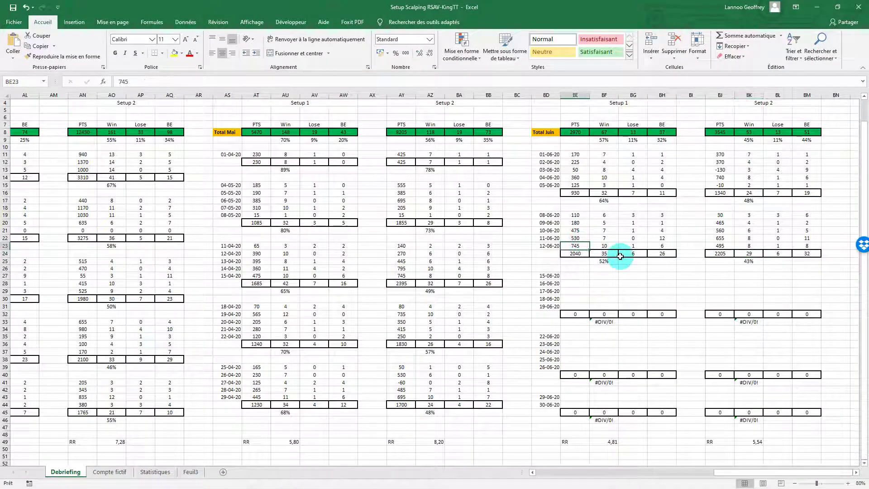
key("Tab")
key("Tab")
type("2")
key("Tab")
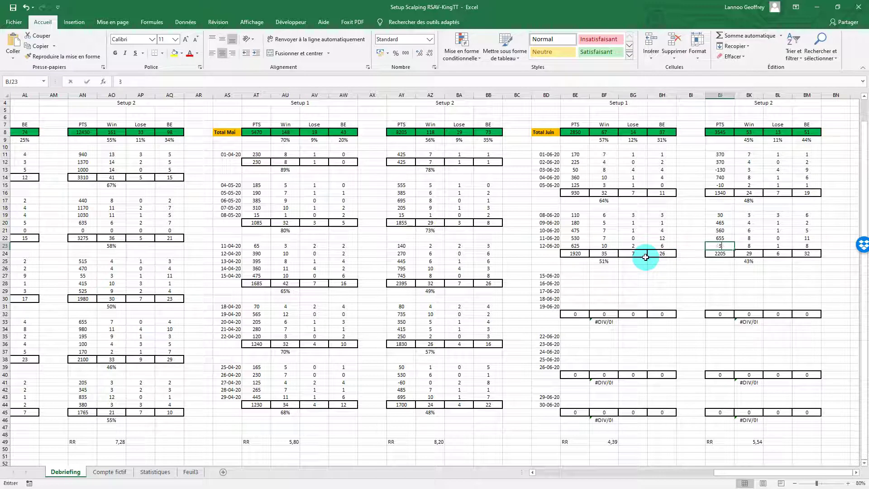
Set the 12-06-20 Setup 2 result to 375 points and 2 losses.
type("375")
key("Tab")
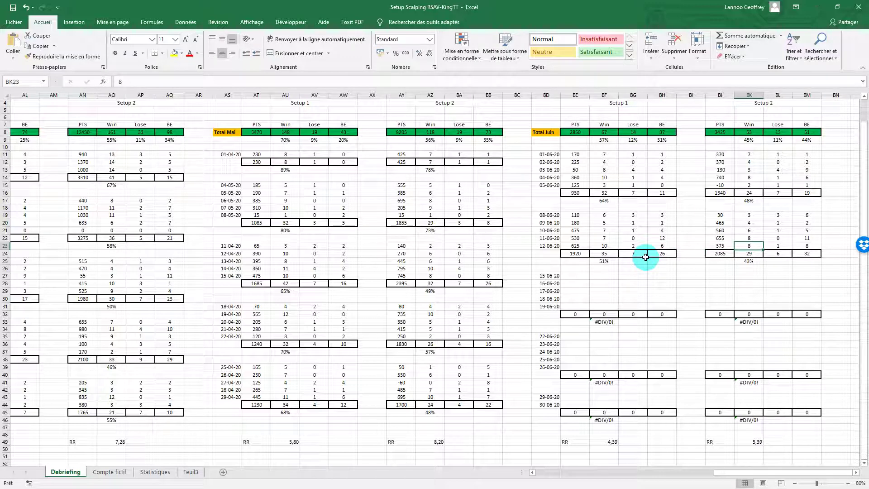
type("2")
key("Return")
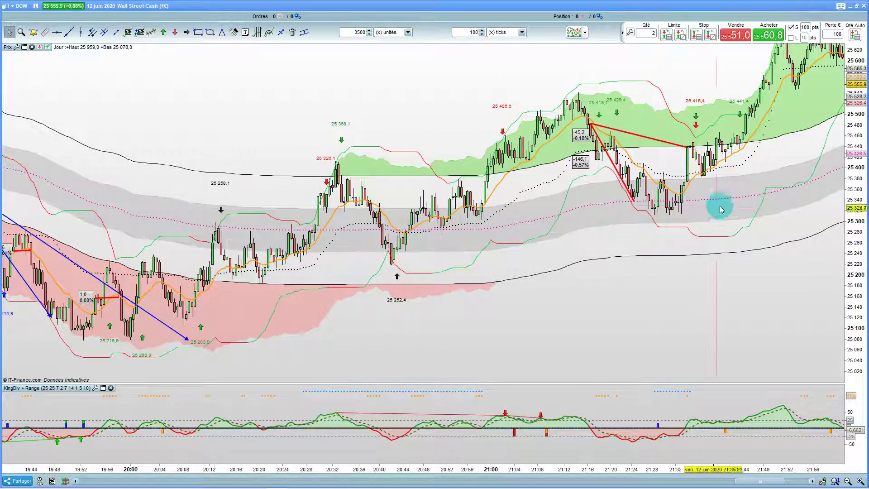
Return to the DOW chart and draw a divergence arrow across the KingDiv peaks from about 20:33 to about 21:14.
left_click_drag(665, 240, 545, 246)
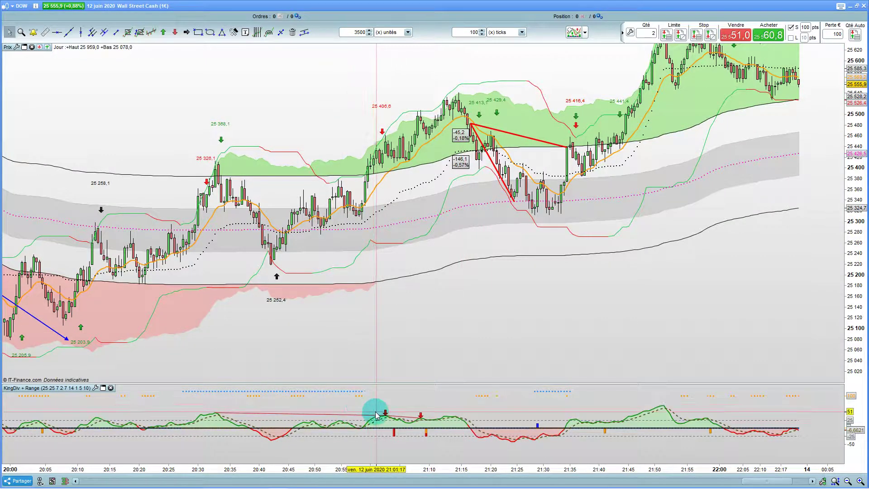
left_click(185, 33)
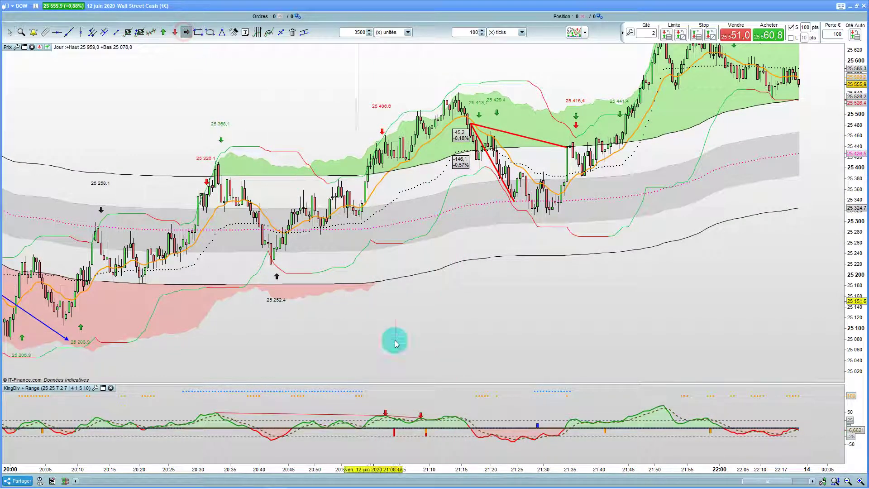
left_click(386, 417)
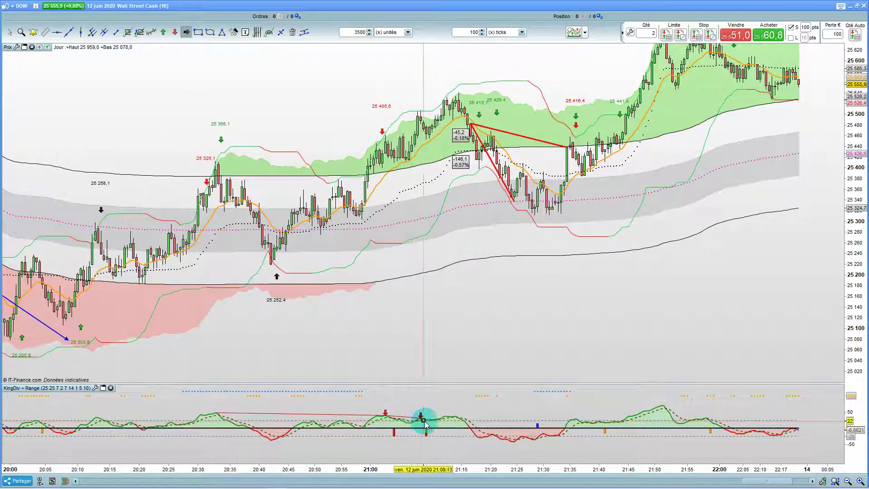
mouse_move(439, 421)
left_mouse_down()
mouse_move(450, 415)
mouse_move(240, 398)
mouse_move(217, 414)
mouse_move(455, 416)
left_mouse_up()
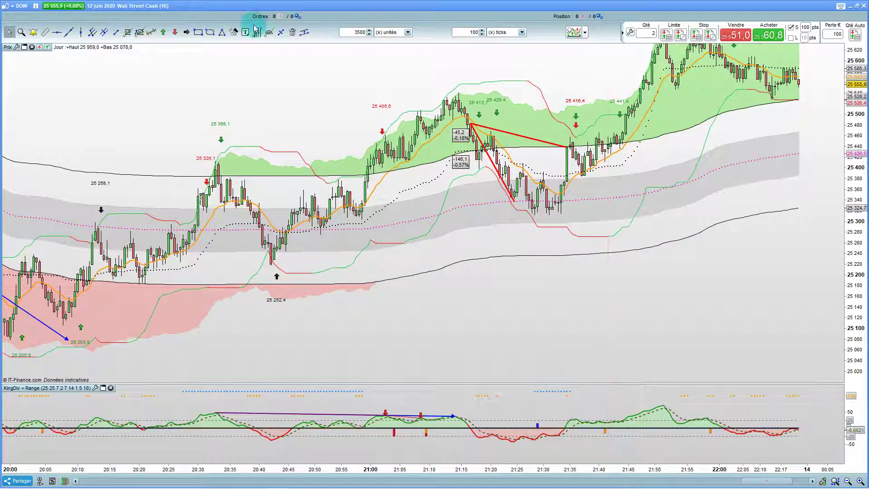
Mark about 21:30 on the 12 June DOW chart with a vertical line.
left_click(81, 32)
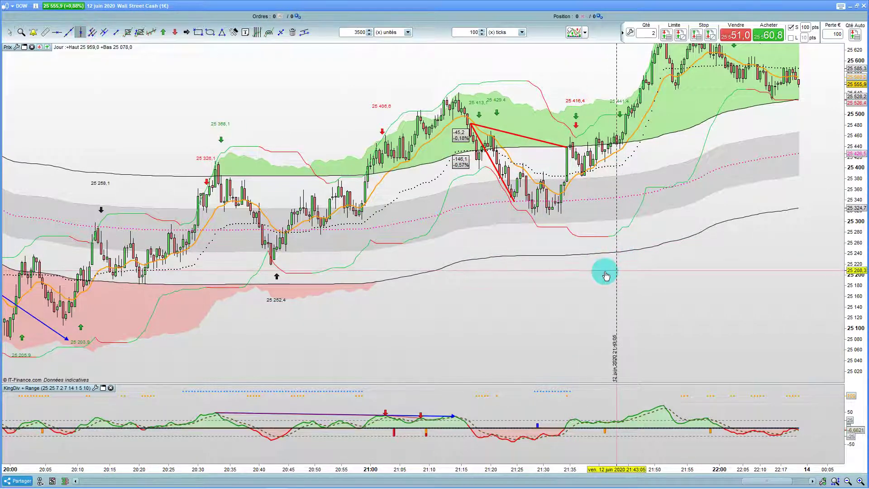
left_click(543, 269)
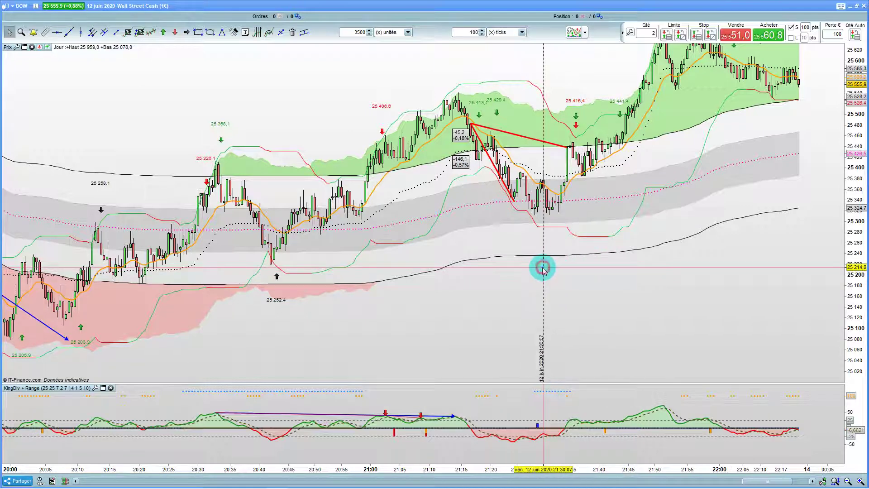
Switch to the Excel debriefing sheet and review the 12-06-20 points, wins, losses and break-evens for Setup 1 and Setup 2.
left_click(322, 486)
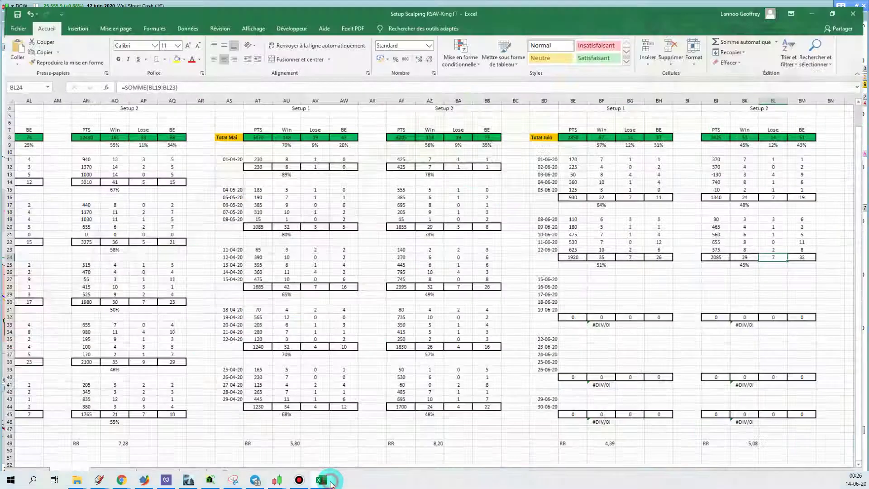
left_click(577, 246)
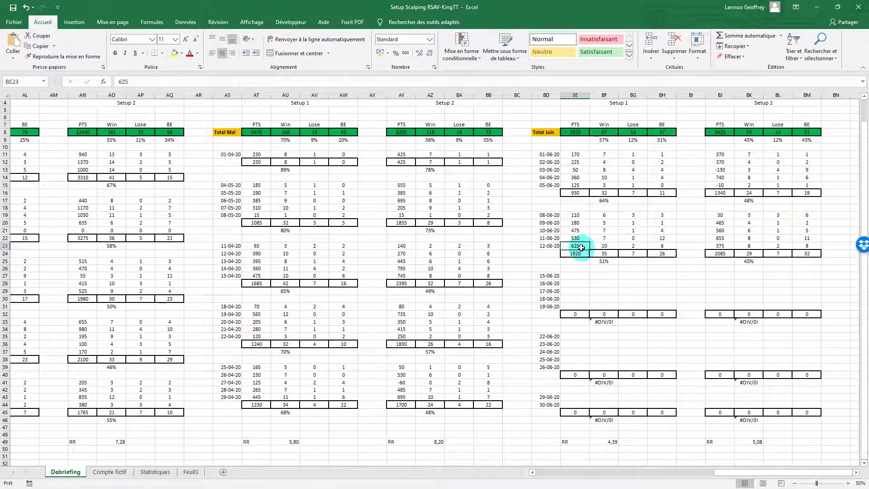
left_click(605, 246)
left_click(636, 246)
left_click(662, 246)
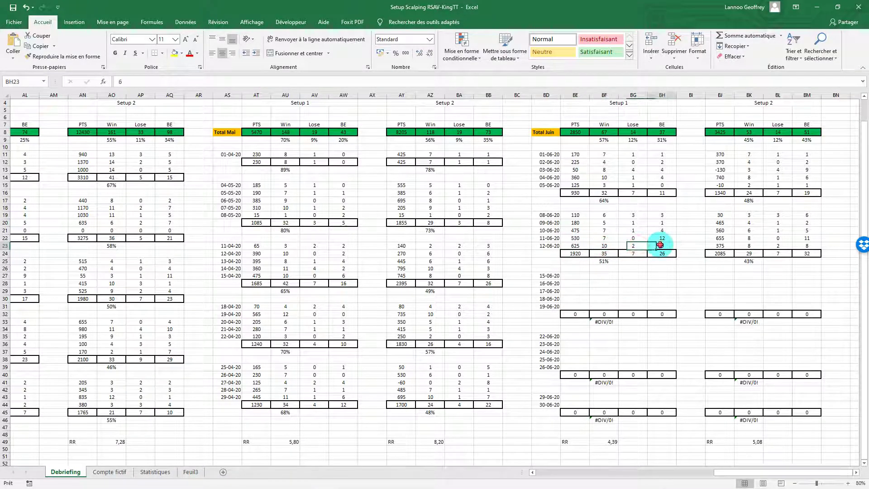
left_click(723, 247)
left_click(750, 248)
left_click(778, 246)
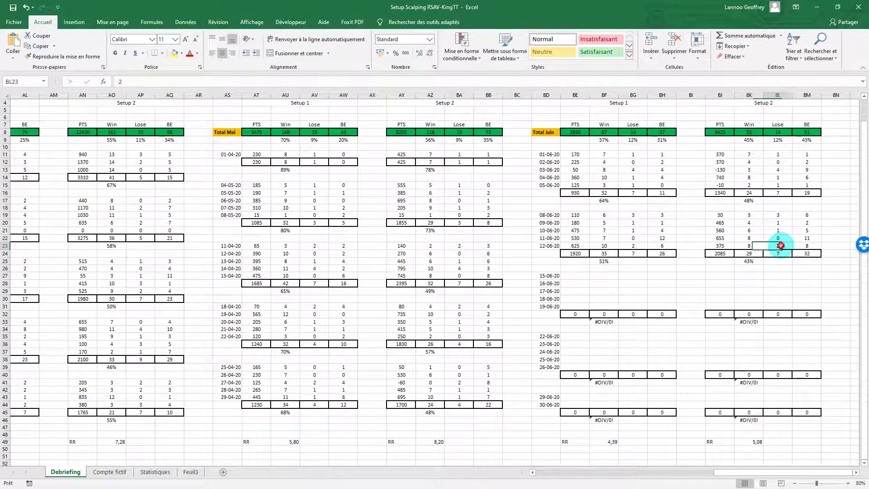
left_click(807, 245)
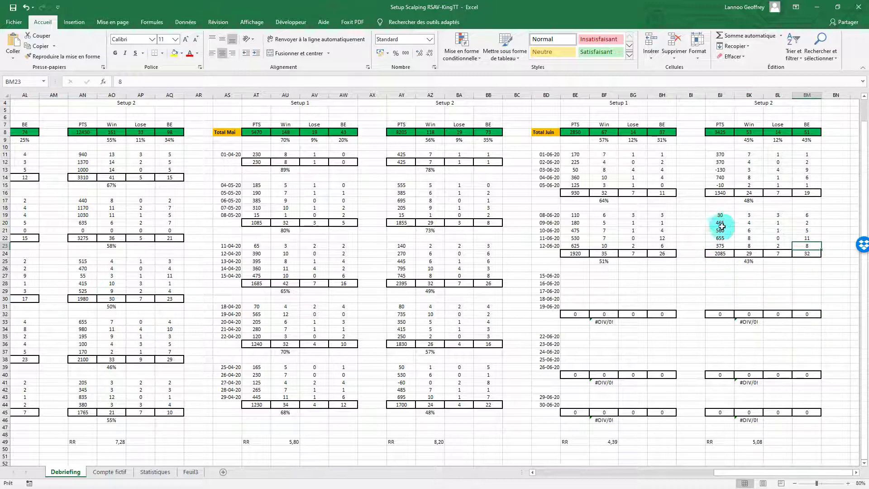
Examine the 8 to 12 June weekly points, then the June loss rates and total points for both setups.
left_click(581, 254)
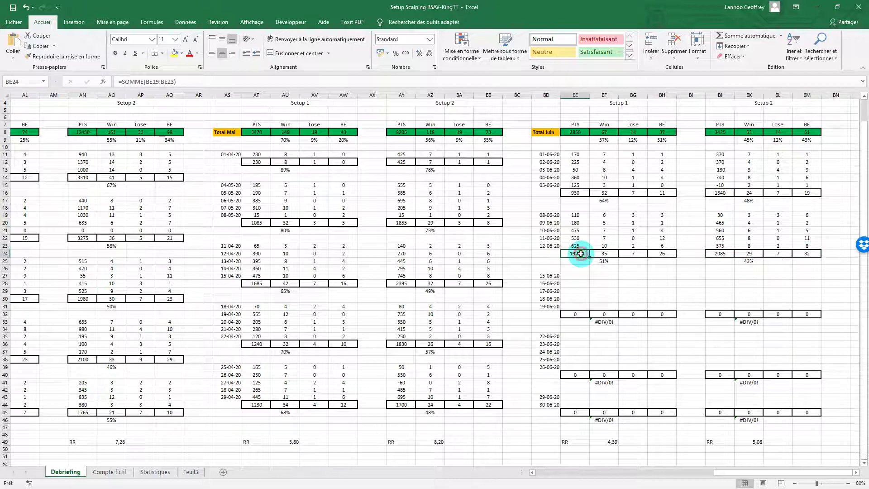
left_click(726, 254)
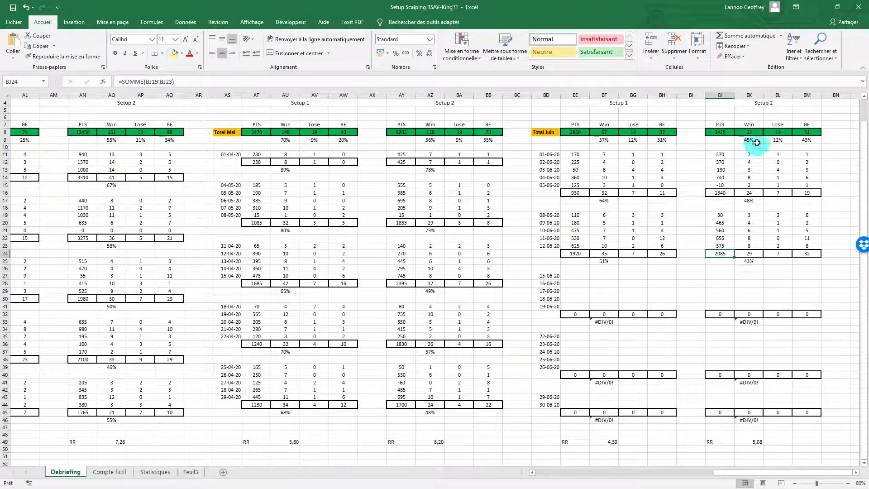
left_click(777, 140)
left_click(638, 141)
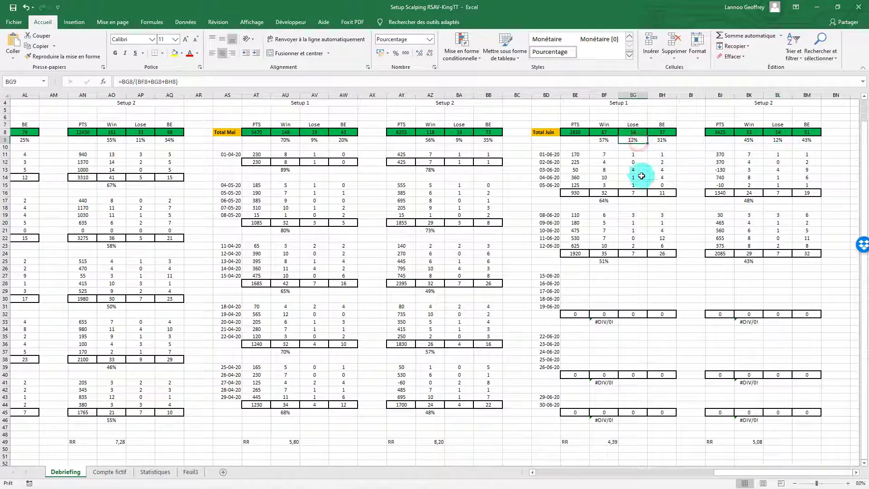
left_click(583, 132)
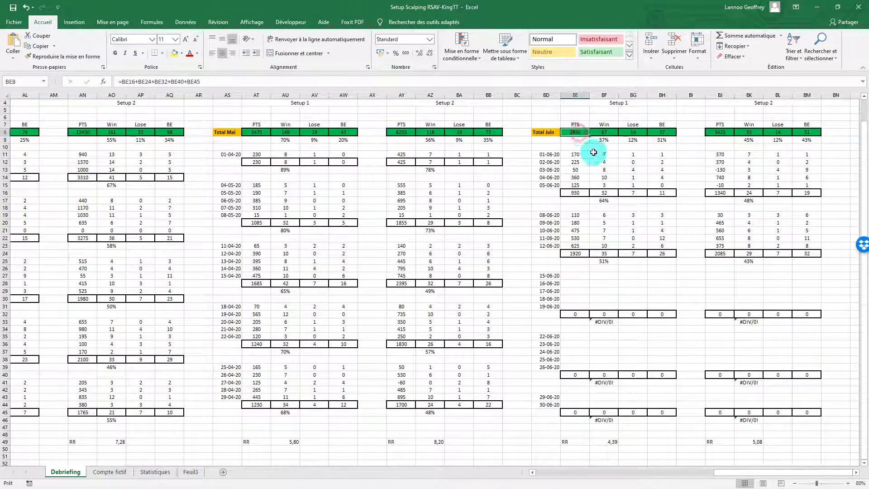
left_click(721, 131)
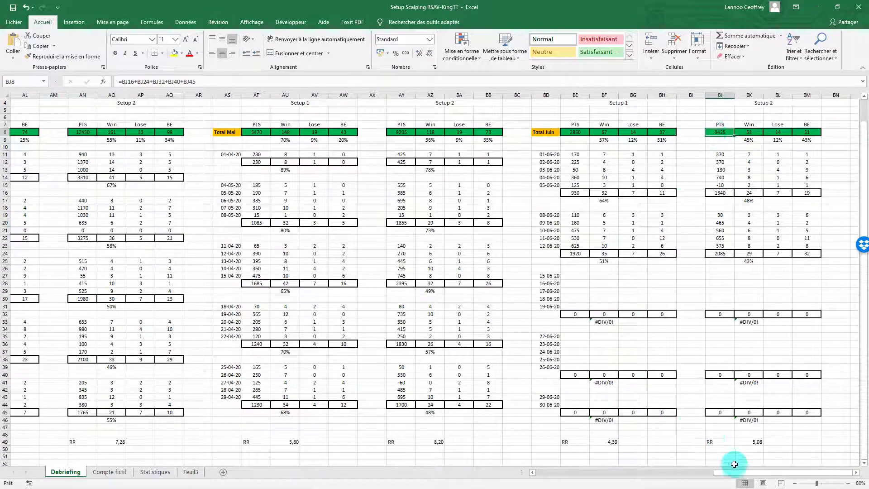
Compare the monthly totals of both setups from May back to January, ending at the June results.
left_click_drag(736, 474, 669, 472)
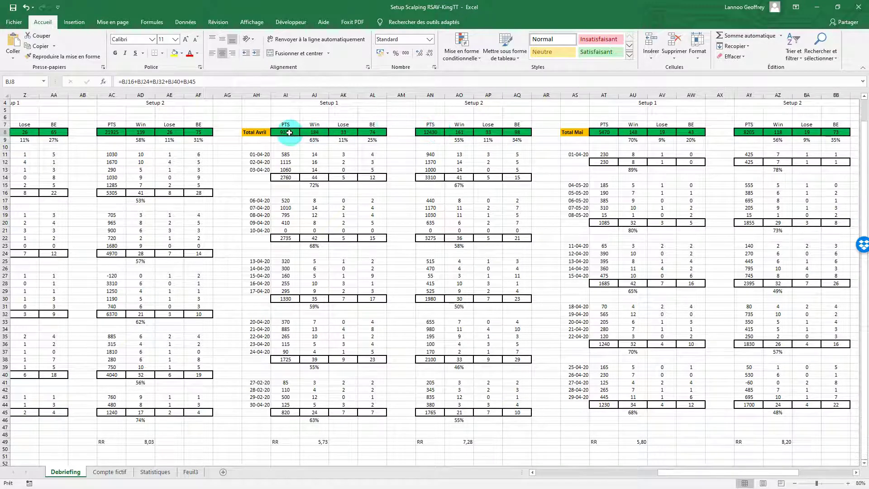
left_click_drag(683, 472, 630, 475)
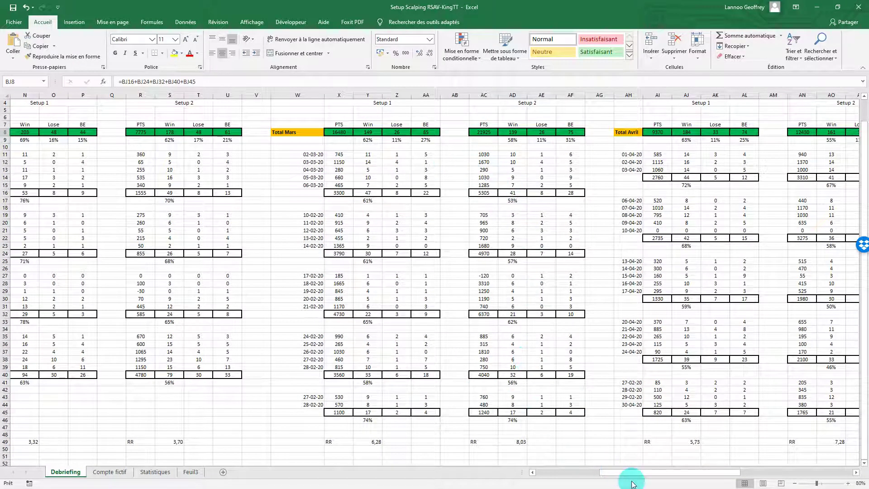
left_click_drag(631, 475, 584, 478)
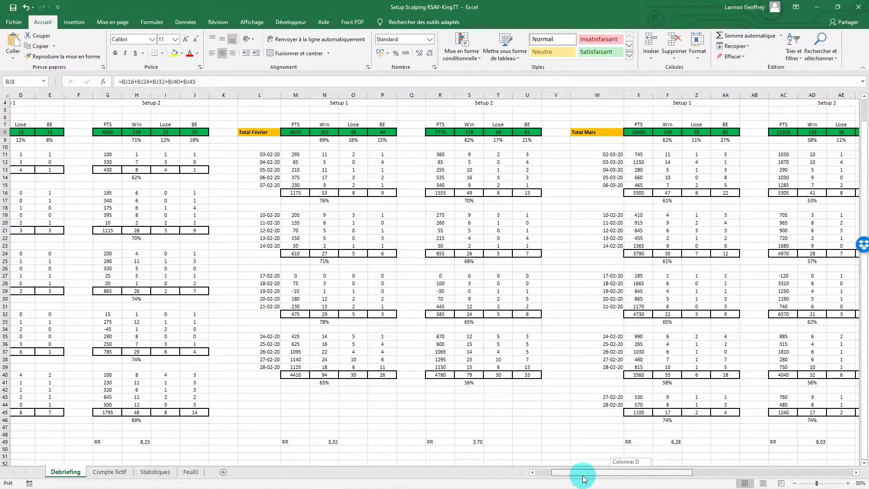
left_click_drag(583, 478, 563, 479)
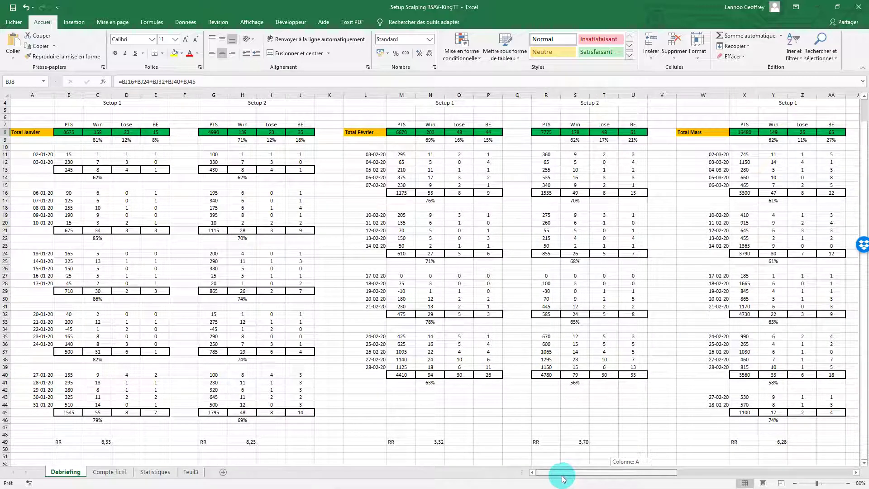
left_click_drag(564, 479, 745, 466)
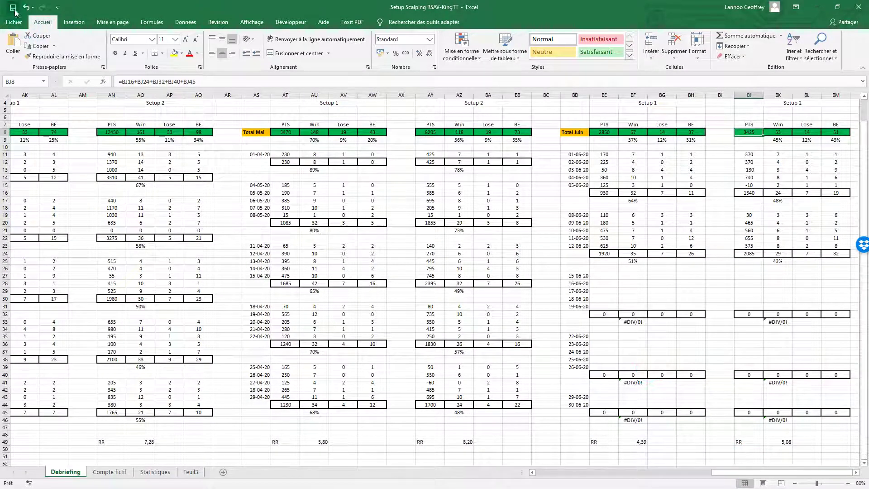
Return to the DOW chart and examine the price action and signals around the 20:33 peak with an enlarged price scale.
left_click(820, 8)
left_click_drag(505, 292, 527, 360)
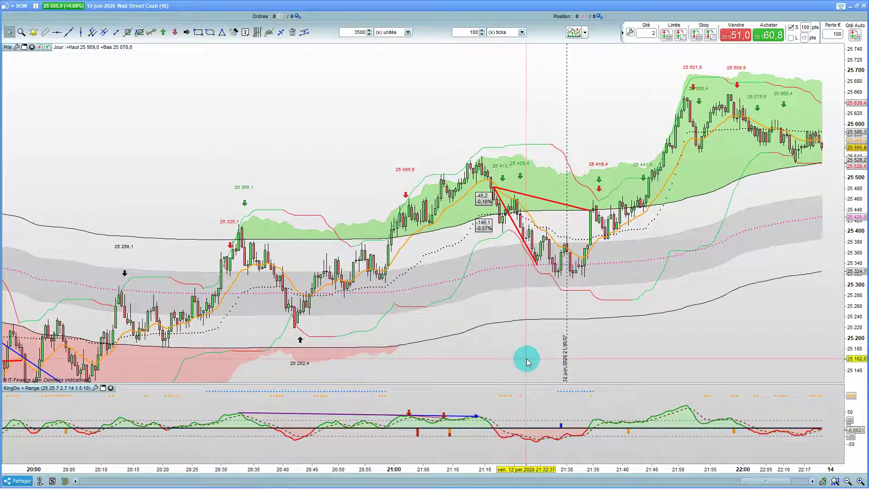
left_click_drag(856, 118, 857, 338)
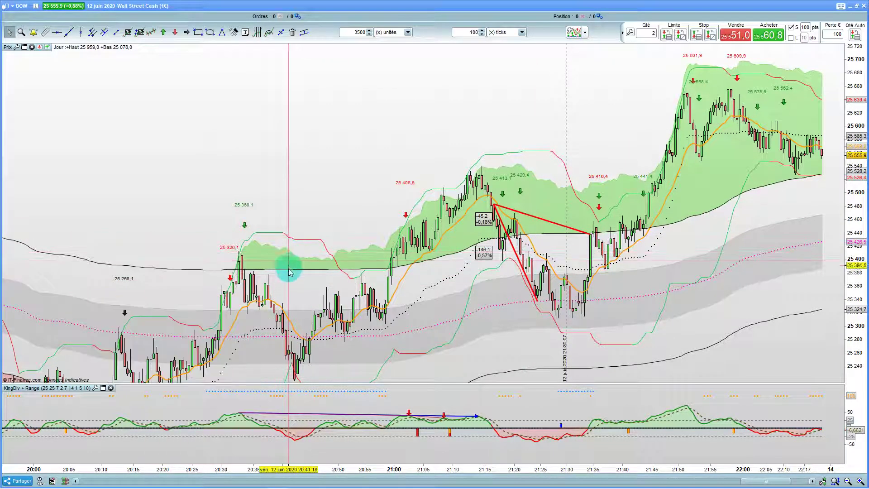
left_click(267, 254)
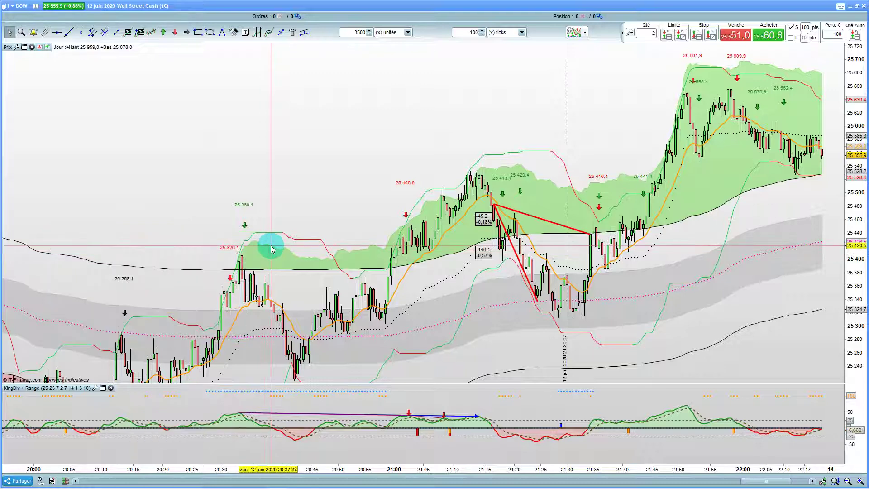
left_click_drag(264, 257, 246, 256)
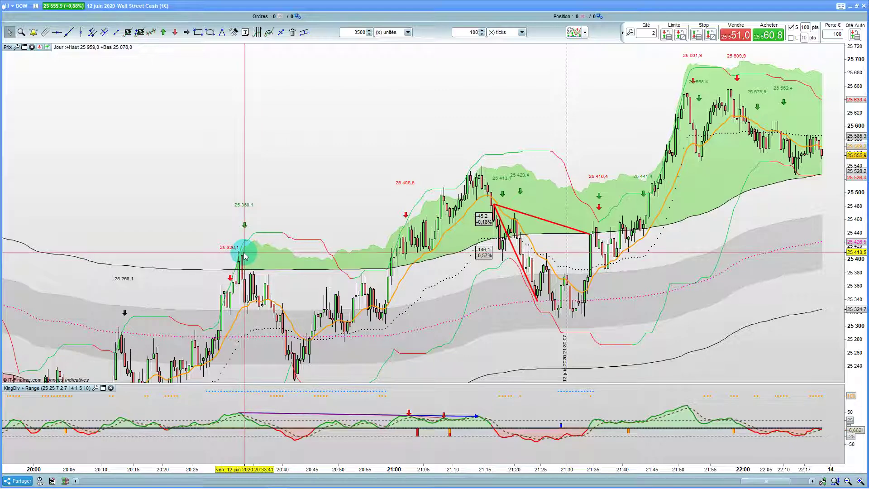